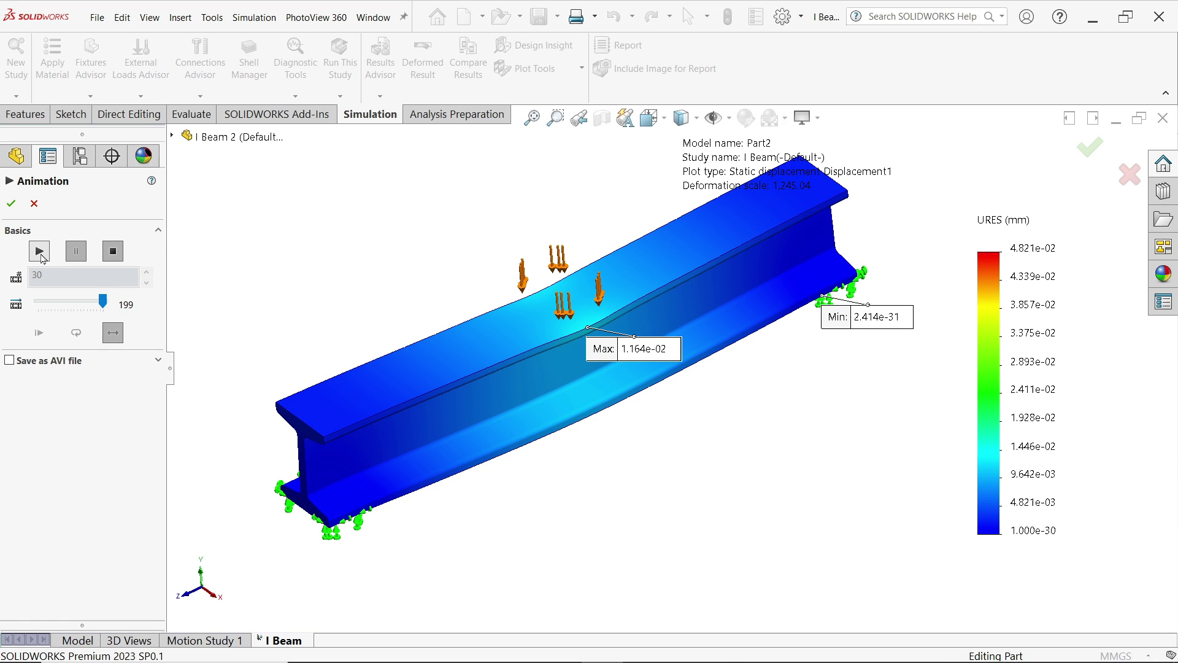
Play the I-beam's displacement deformation animation
{"action": "left_click", "coordinate": [42, 257]}
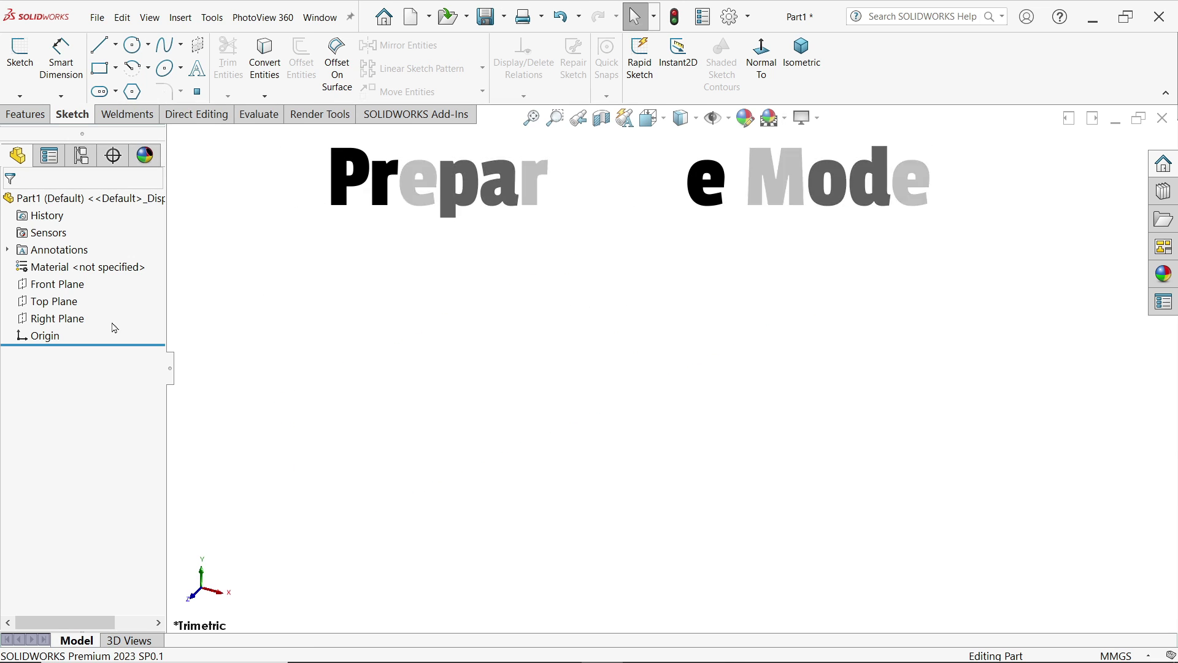
On the Front Plane, sketch the five-line right half of the I-beam profile
{"action": "left_click", "coordinate": [56, 284]}
{"action": "left_click", "coordinate": [71, 264]}
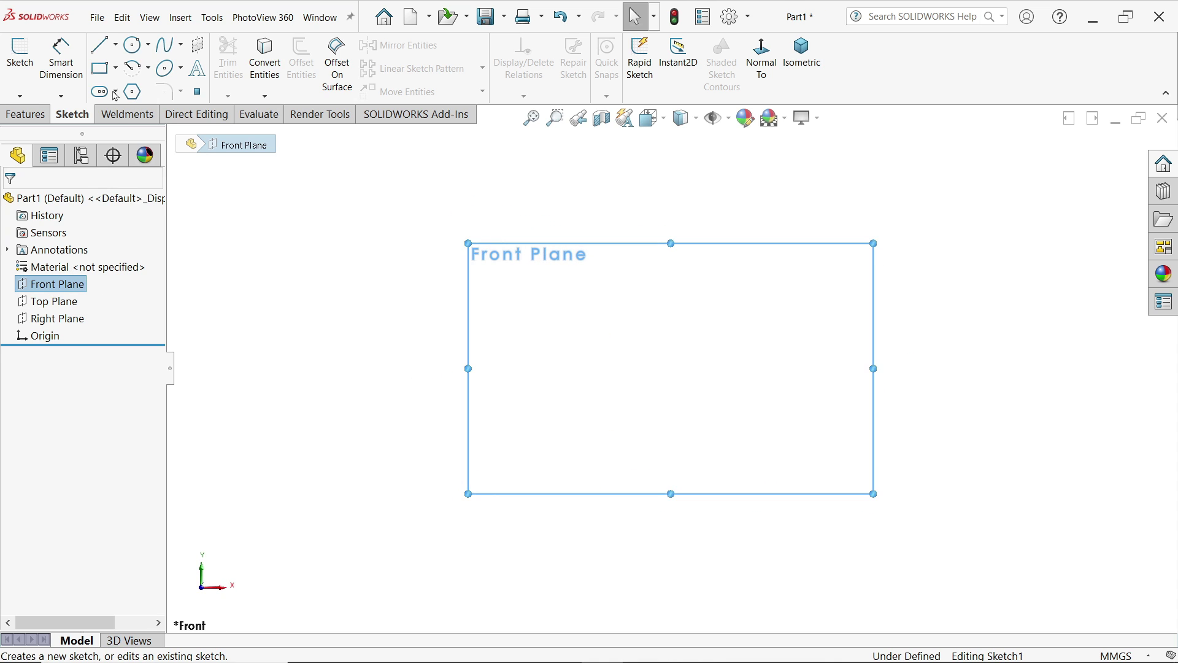
{"action": "left_click", "coordinate": [99, 45]}
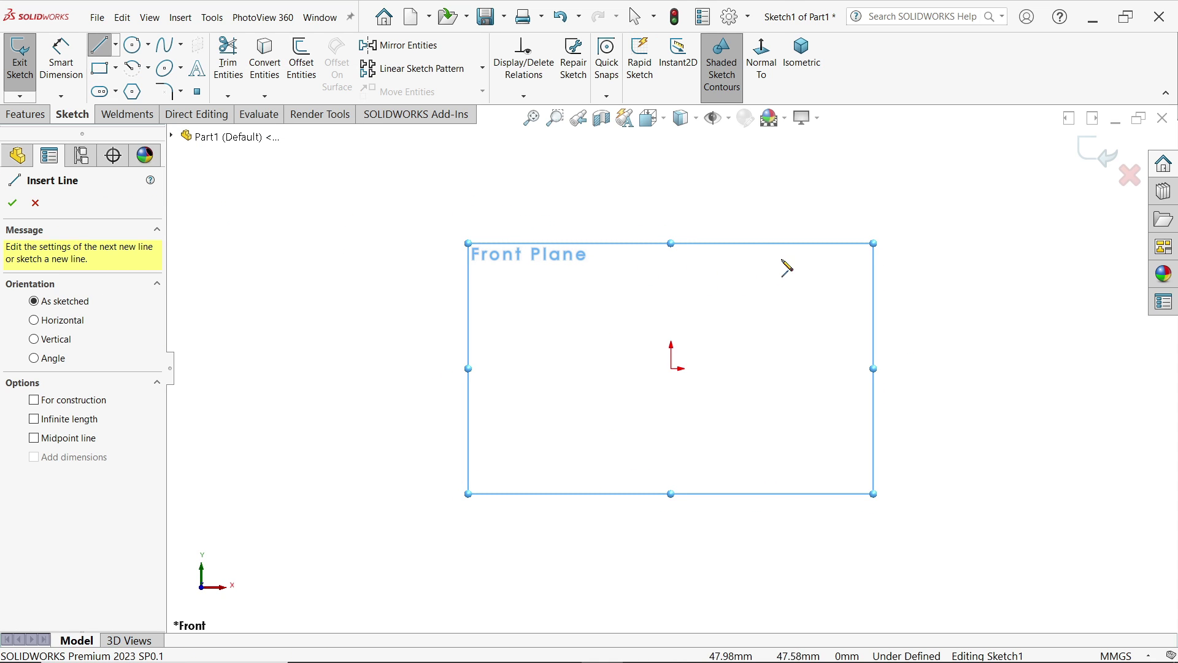
{"action": "left_click", "coordinate": [789, 207]}
{"action": "left_click", "coordinate": [789, 234]}
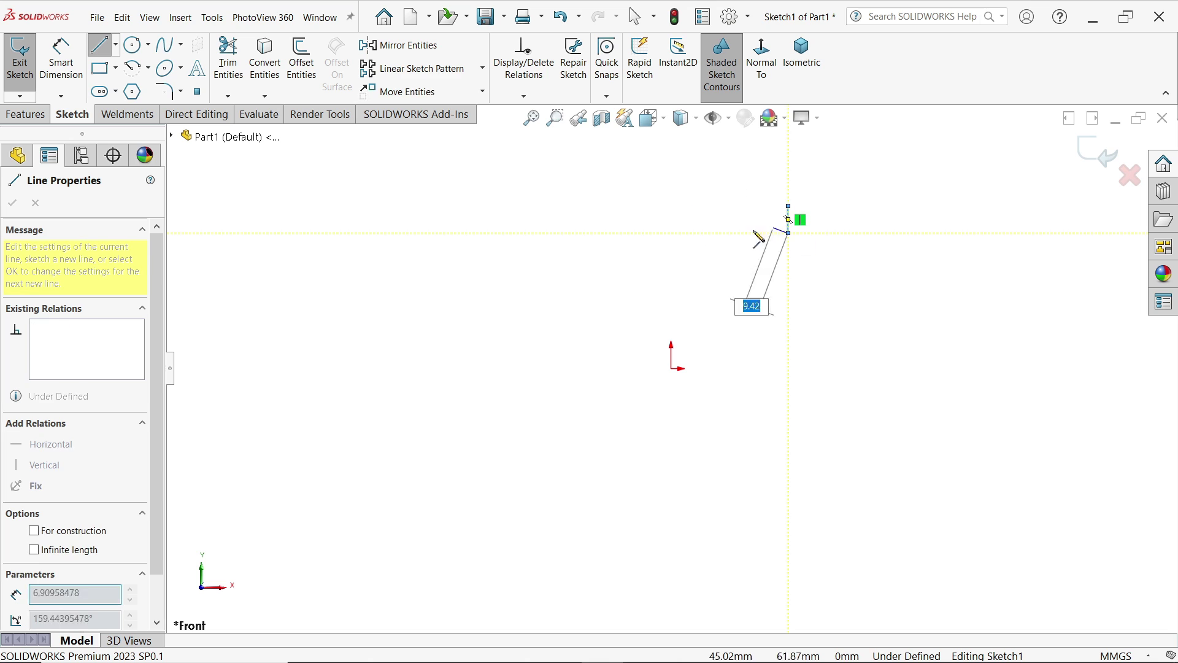
{"action": "left_click", "coordinate": [701, 251]}
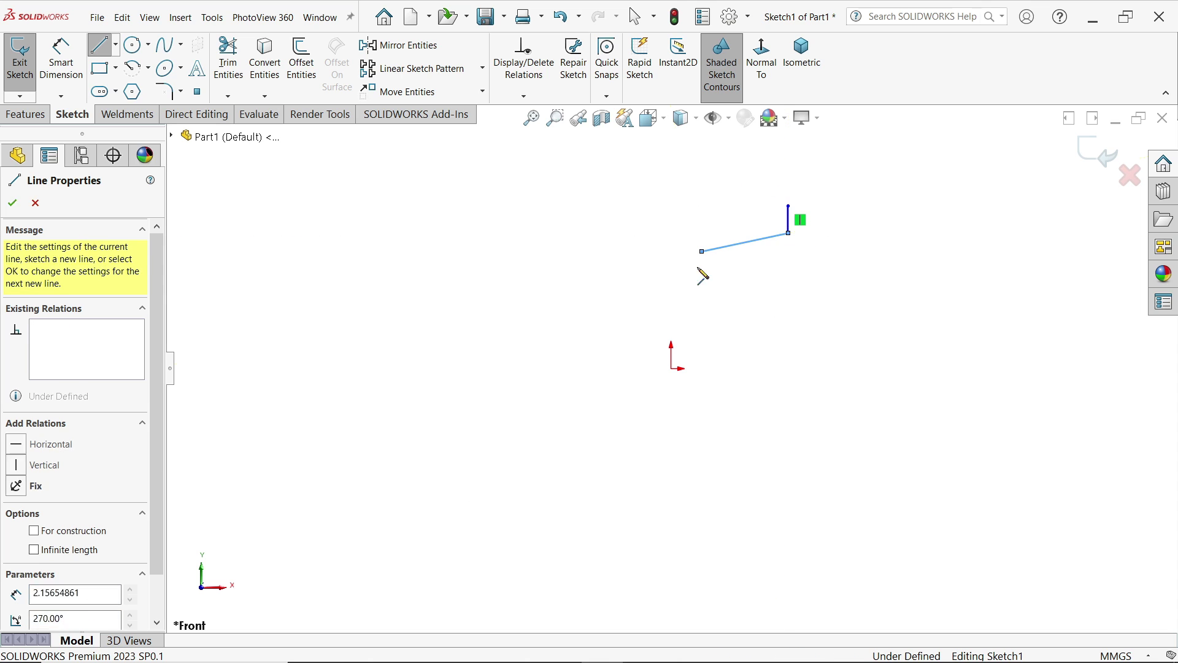
{"action": "left_click", "coordinate": [702, 468]}
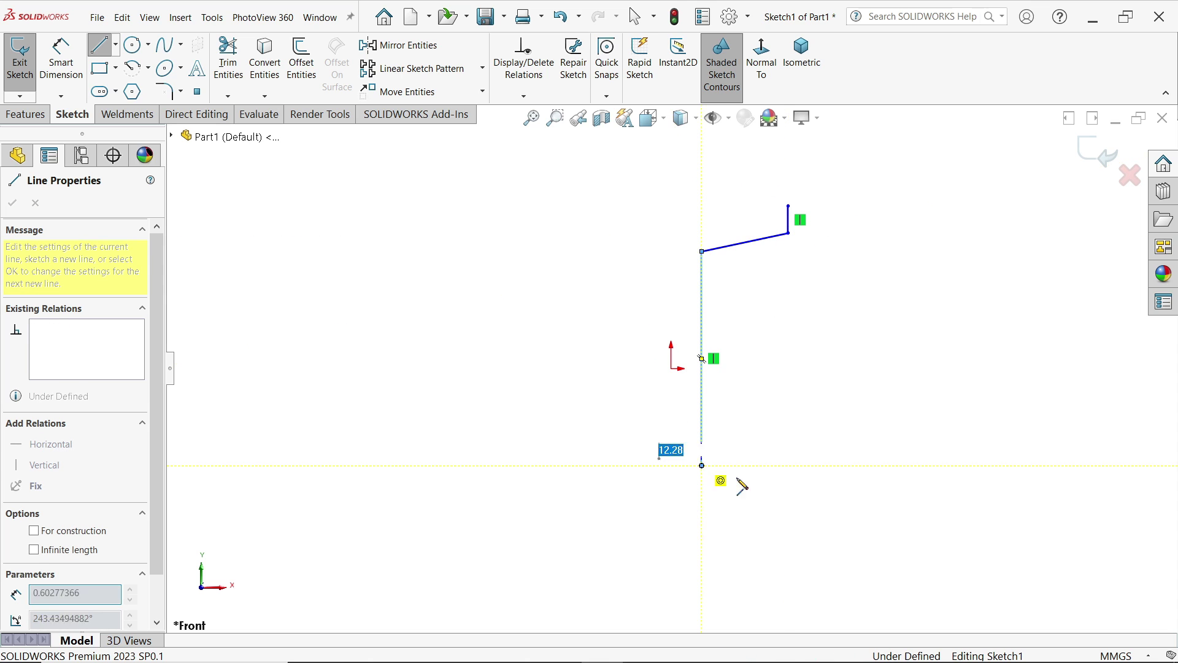
{"action": "left_click", "coordinate": [789, 486]}
{"action": "left_click", "coordinate": [788, 506]}
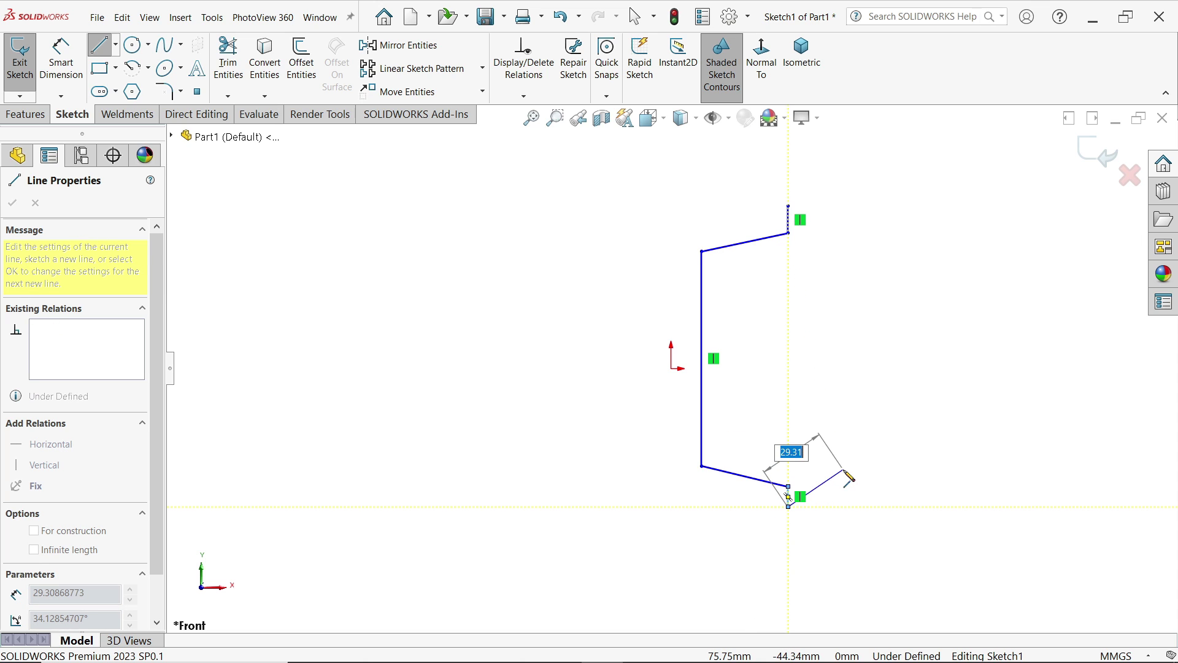
{"action": "key", "text": "Escape"}
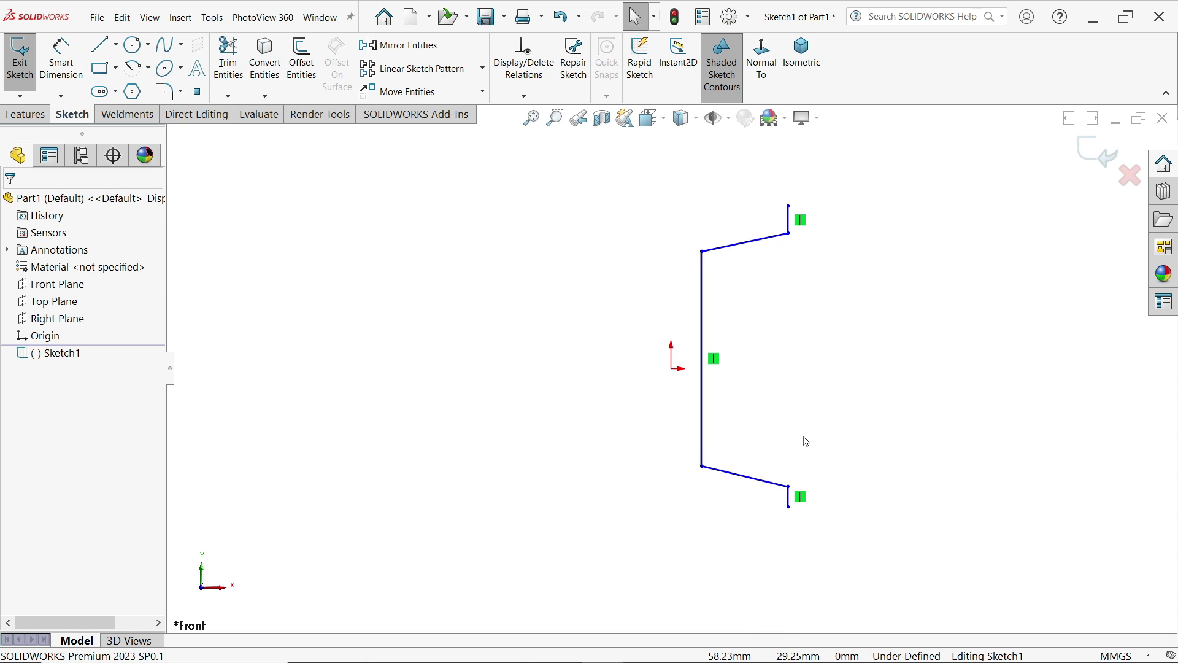
Draw a vertical construction centerline down to the origin, then select the five half-profile lines
{"action": "key", "text": "l"}
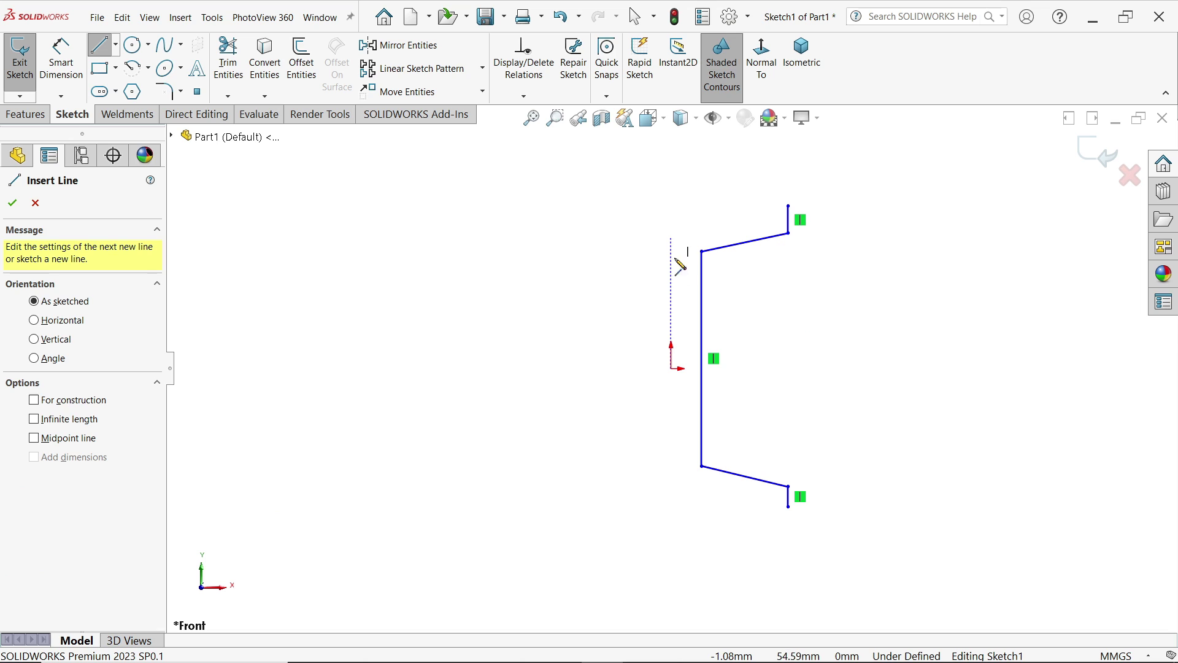
{"action": "left_click_drag", "start_coordinate": [671, 237], "coordinate": [671, 368]}
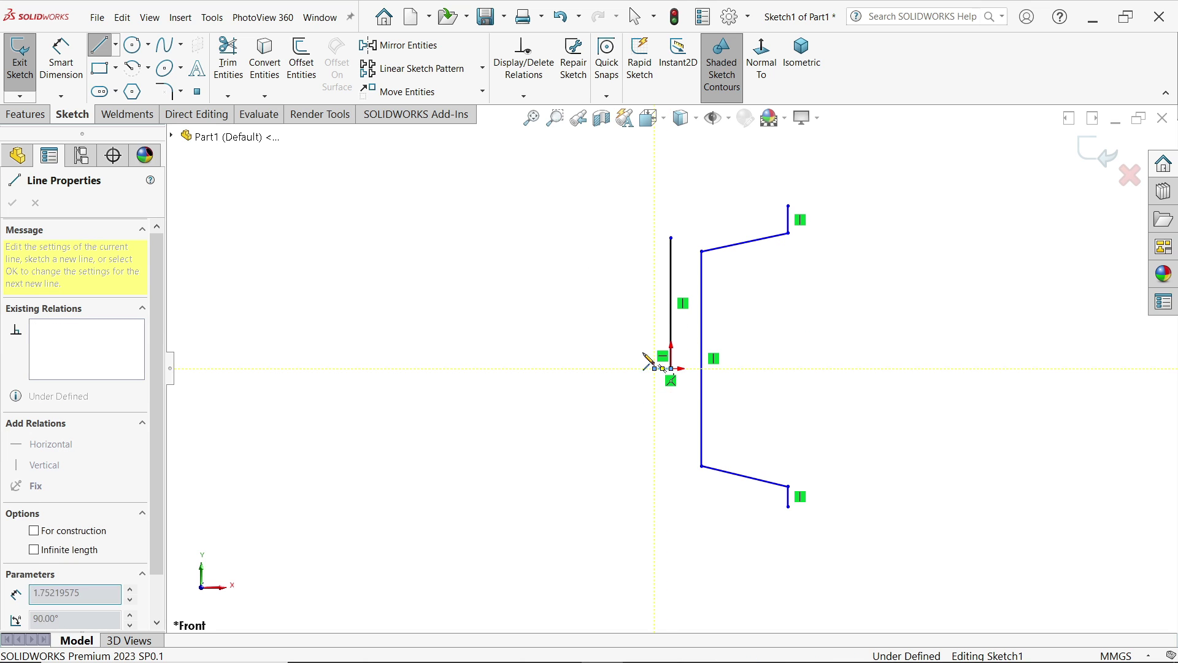
{"action": "key", "text": "Escape"}
{"action": "scroll", "coordinate": [680, 341], "scroll_direction": "down", "scroll_amount": 1}
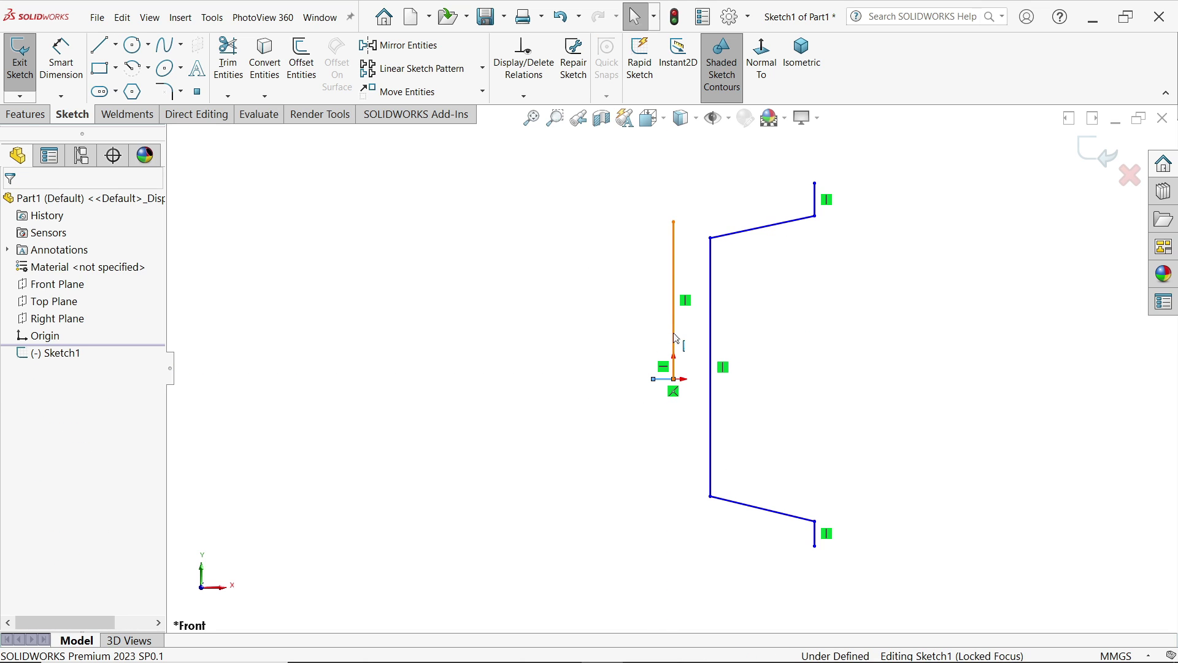
{"action": "left_click", "coordinate": [677, 338]}
{"action": "left_click", "coordinate": [672, 376], "text": "ctrl"}
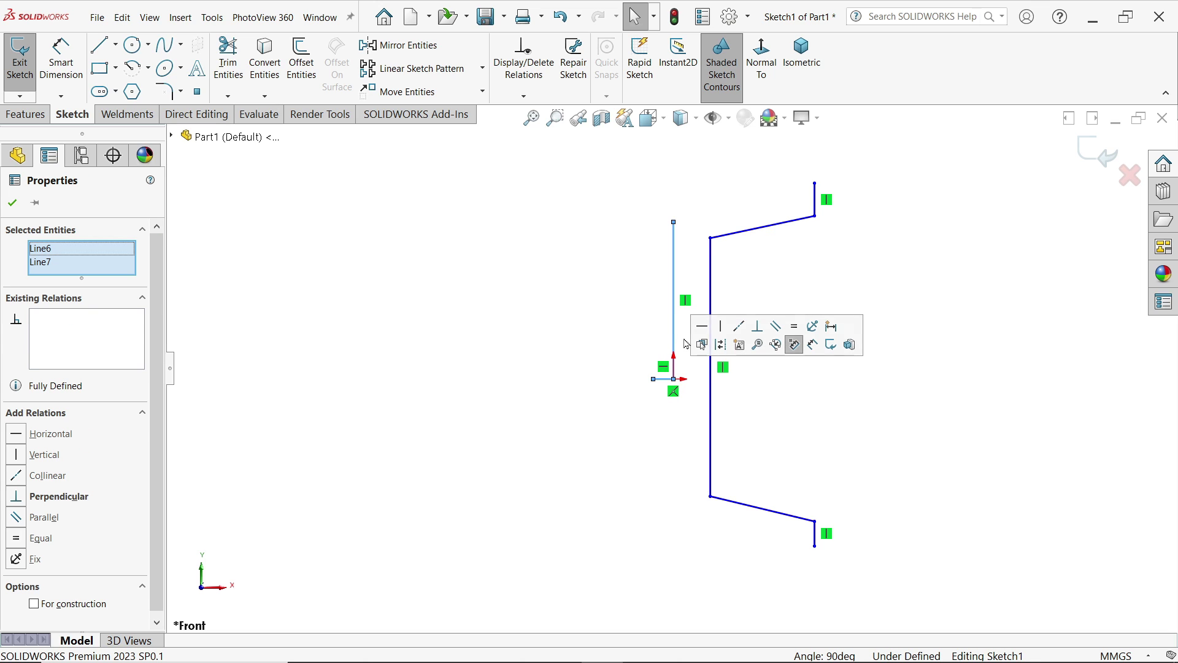
{"action": "left_click", "coordinate": [724, 348]}
{"action": "left_click", "coordinate": [767, 394]}
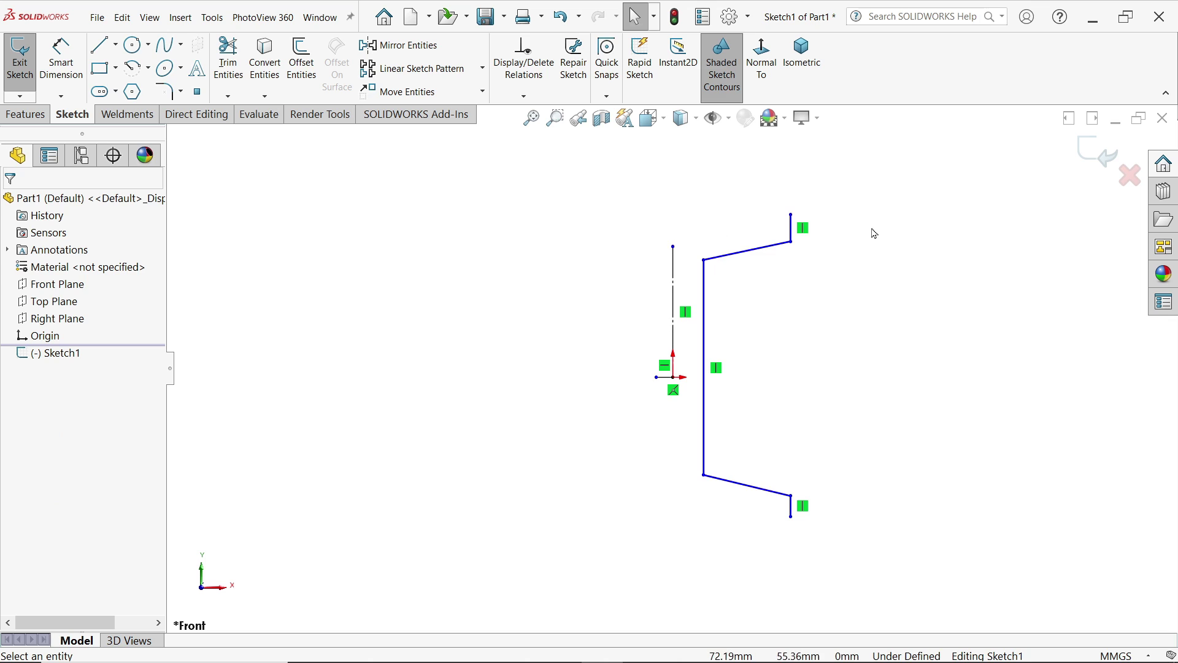
{"action": "mouse_move", "coordinate": [884, 169]}
{"action": "left_mouse_down"}
{"action": "mouse_move", "coordinate": [831, 303]}
{"action": "mouse_move", "coordinate": [695, 529]}
{"action": "left_mouse_up"}
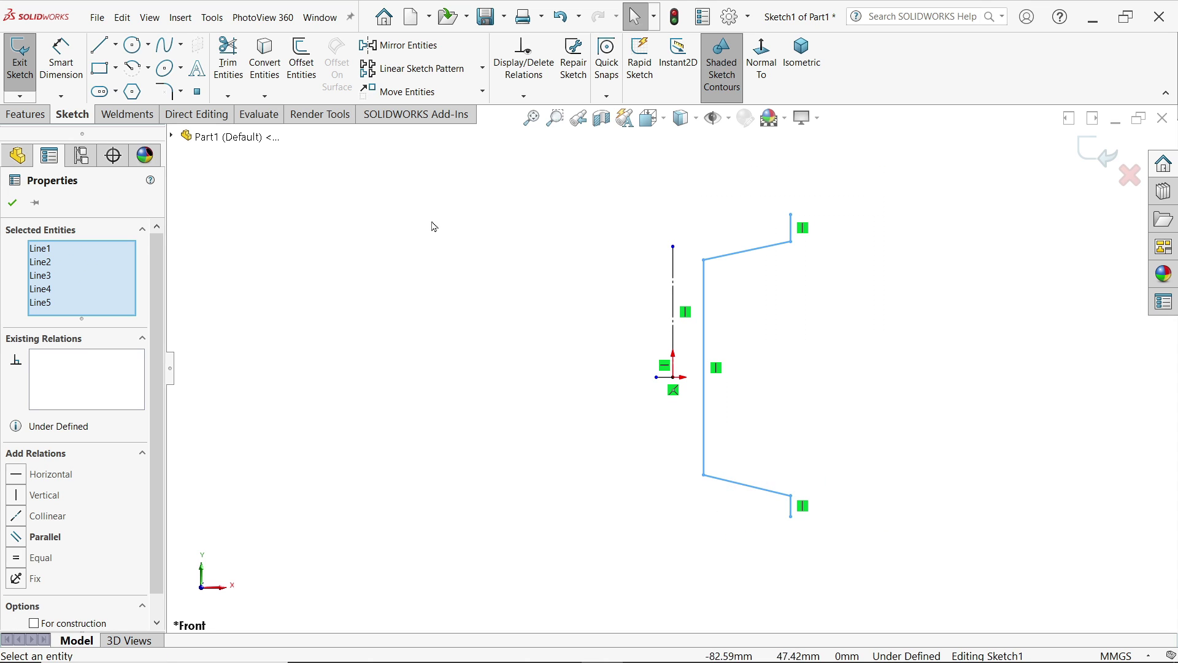
Mirror the five half-profile lines about the vertical centerline
{"action": "left_click", "coordinate": [371, 44]}
{"action": "left_click", "coordinate": [64, 451]}
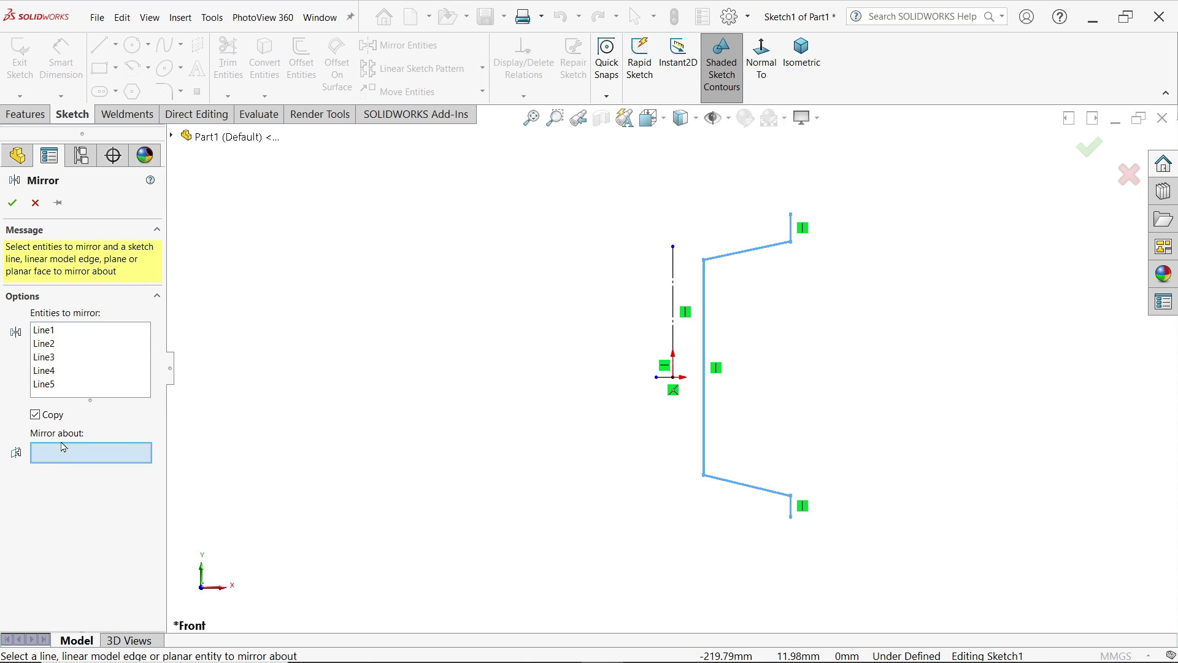
{"action": "left_click", "coordinate": [674, 335]}
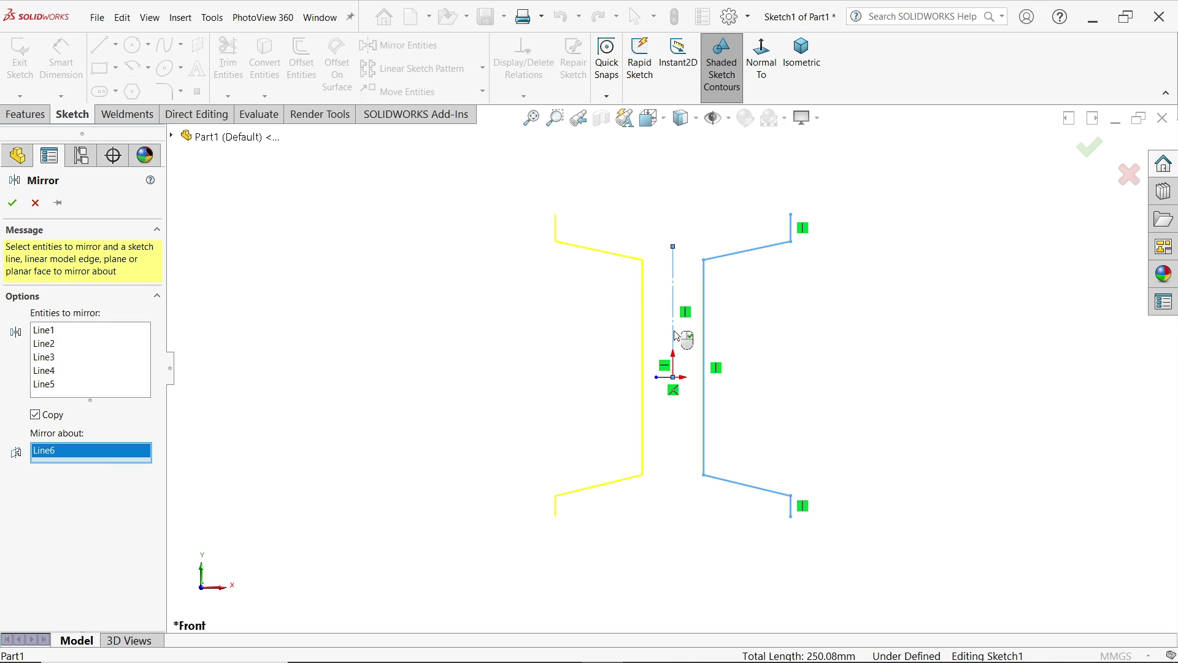
{"action": "left_click", "coordinate": [11, 203]}
Close the profile with horizontal lines across the top and bottom flanges
{"action": "left_click", "coordinate": [99, 45]}
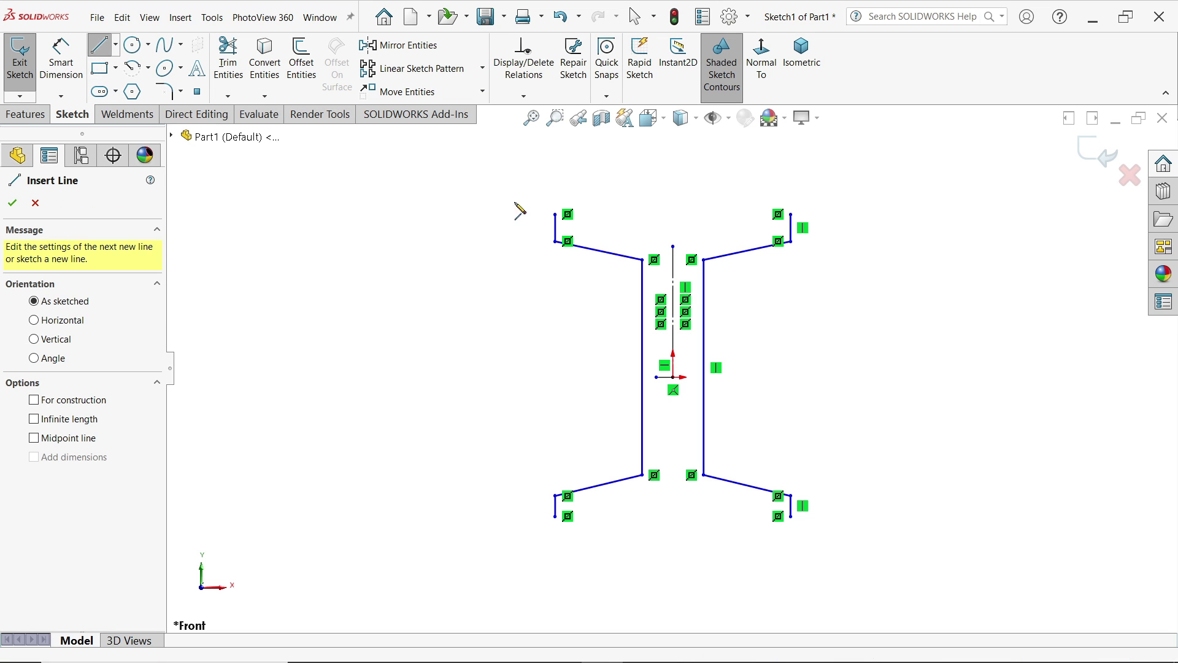
{"action": "left_click", "coordinate": [555, 215]}
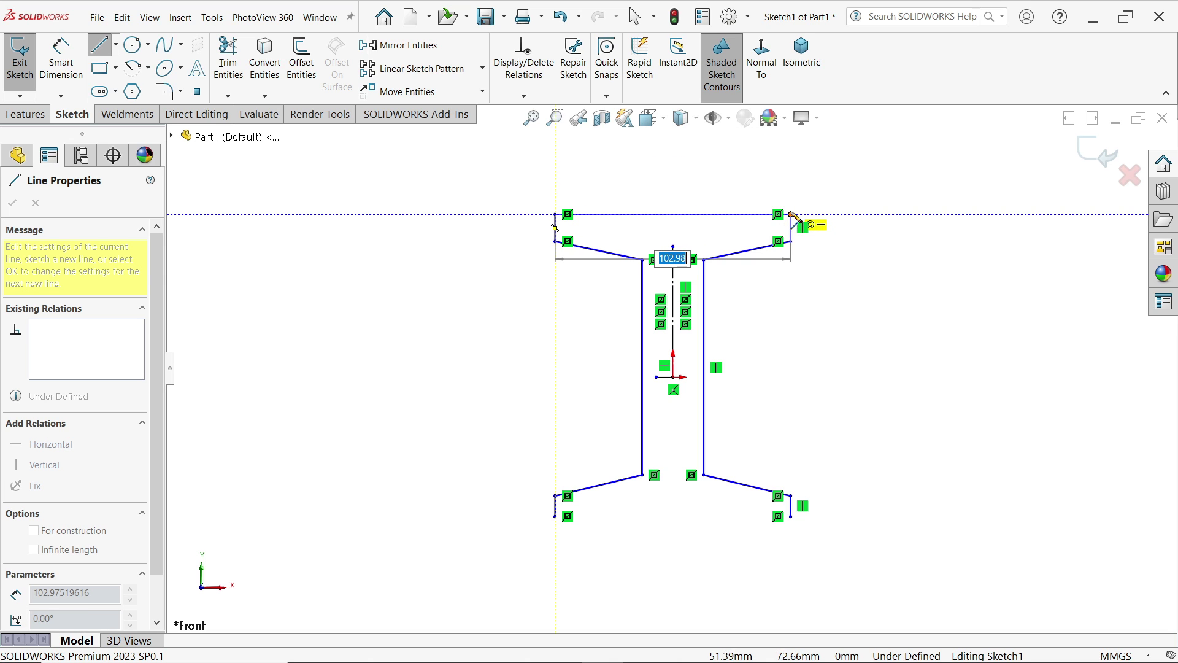
{"action": "left_click", "coordinate": [791, 215]}
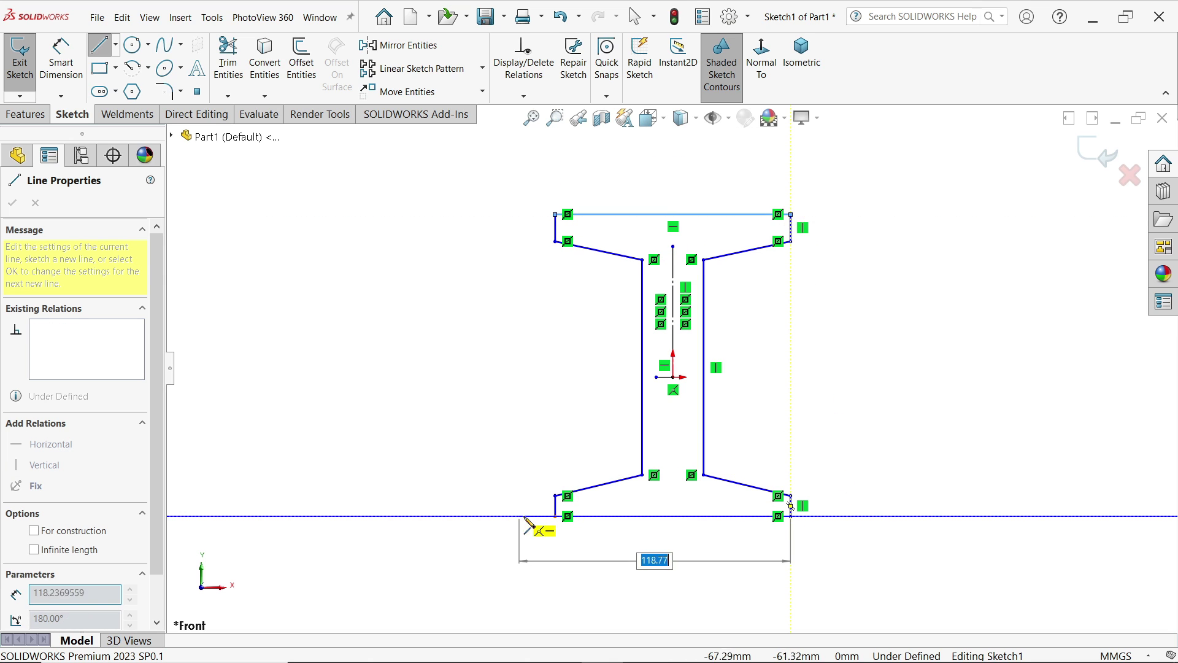
{"action": "left_click", "coordinate": [556, 516]}
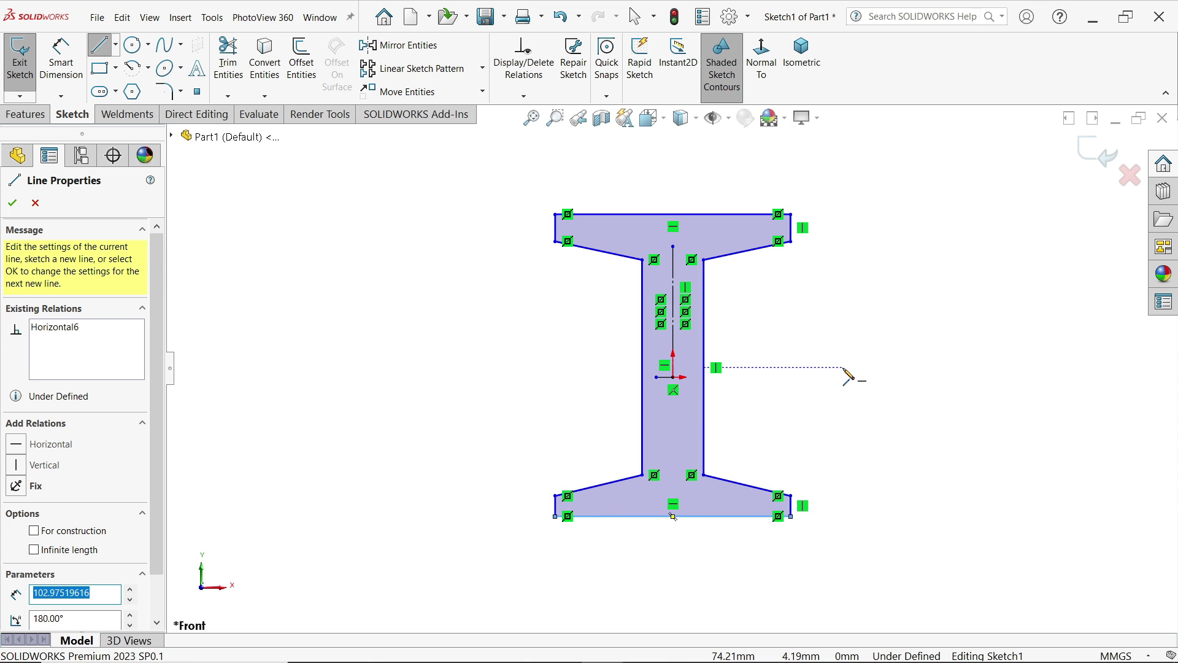
{"action": "key", "text": "Escape"}
Make the left and right web edges symmetric about the centerline
{"action": "scroll", "coordinate": [798, 424], "scroll_direction": "down", "scroll_amount": 2}
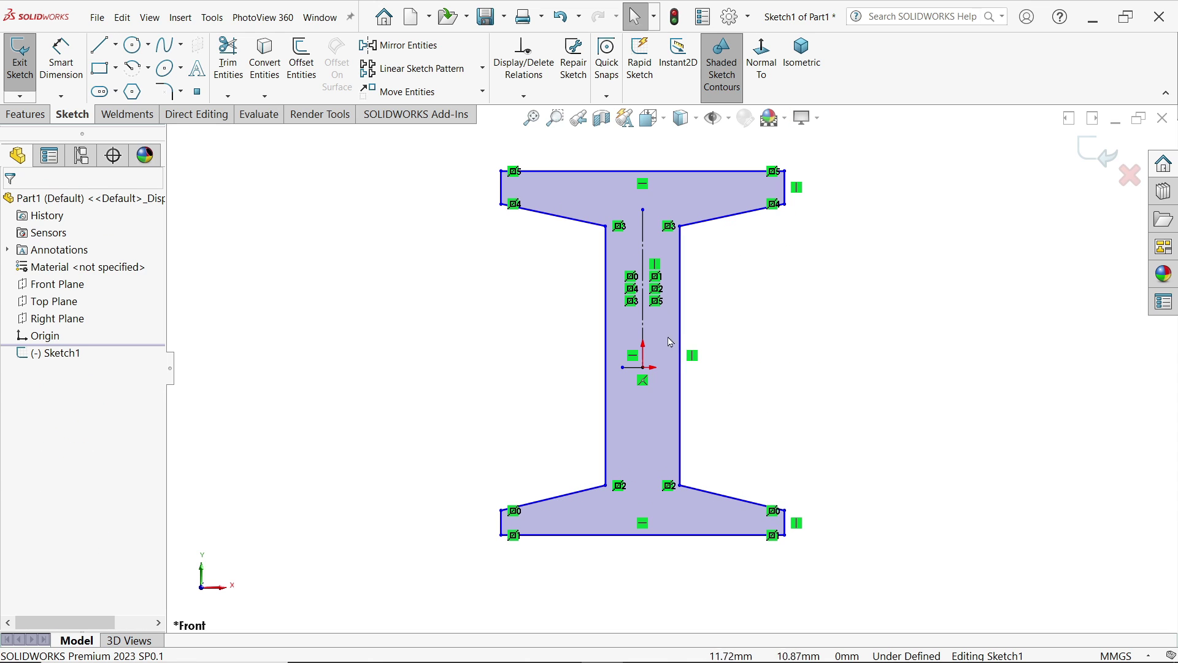
{"action": "scroll", "coordinate": [583, 342], "scroll_direction": "down", "scroll_amount": 1}
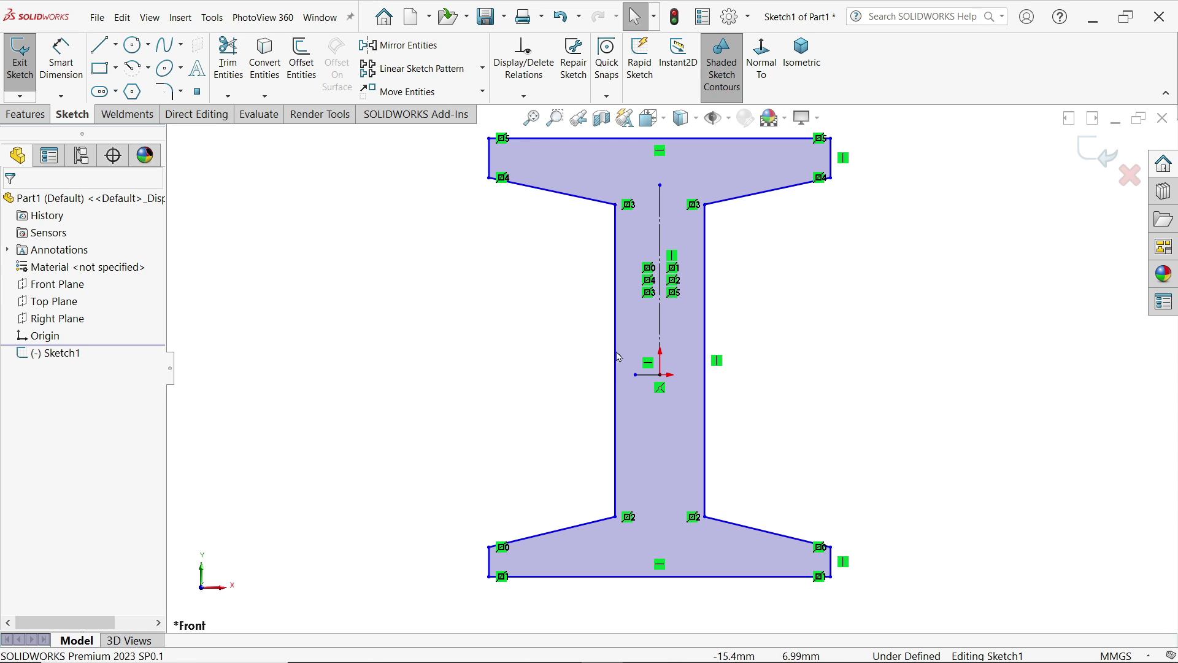
{"action": "left_click", "coordinate": [706, 307]}
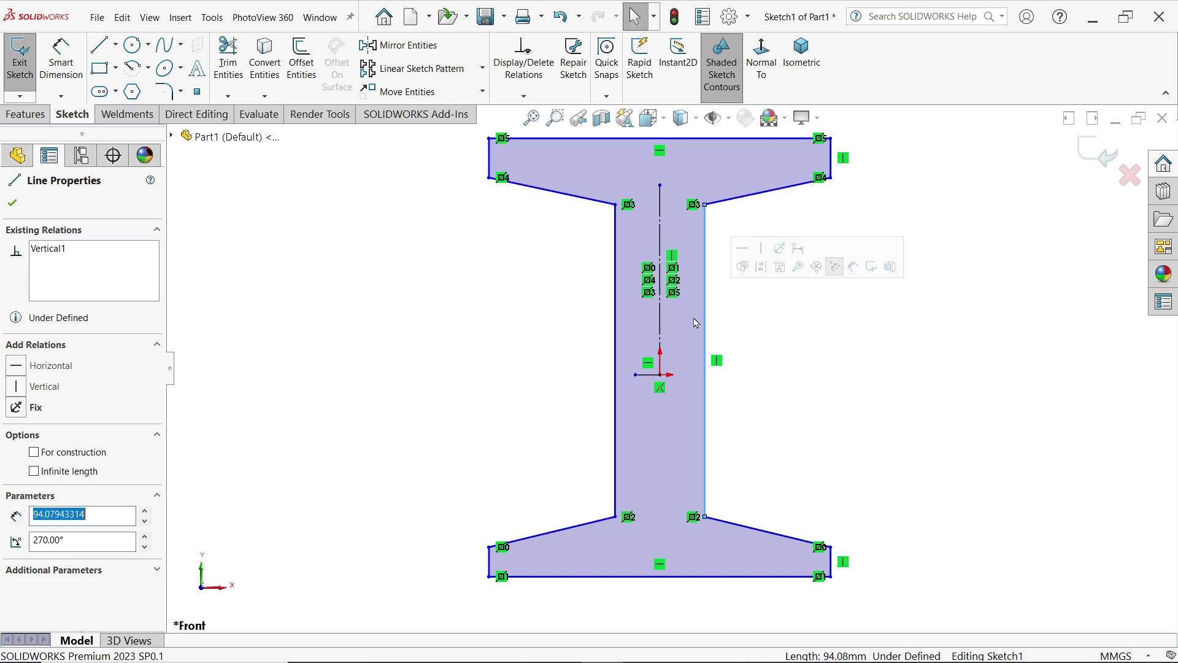
{"action": "left_click", "coordinate": [619, 327], "text": "ctrl"}
{"action": "left_click", "coordinate": [662, 324], "text": "ctrl"}
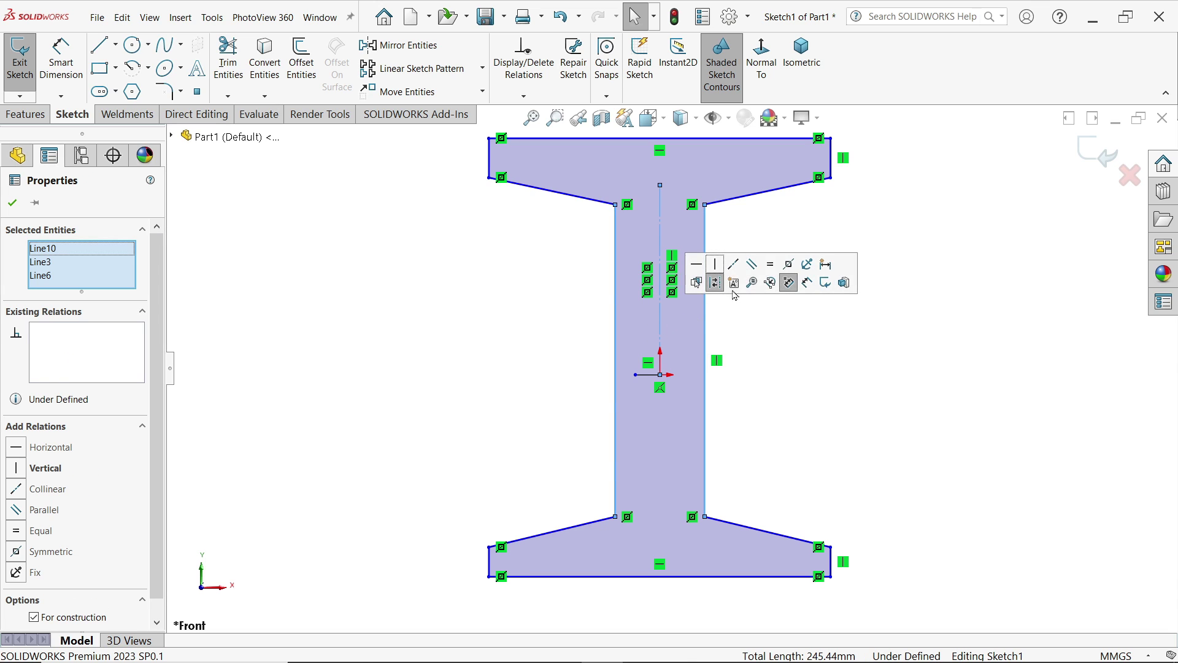
{"action": "left_click", "coordinate": [793, 270]}
{"action": "left_click", "coordinate": [818, 228]}
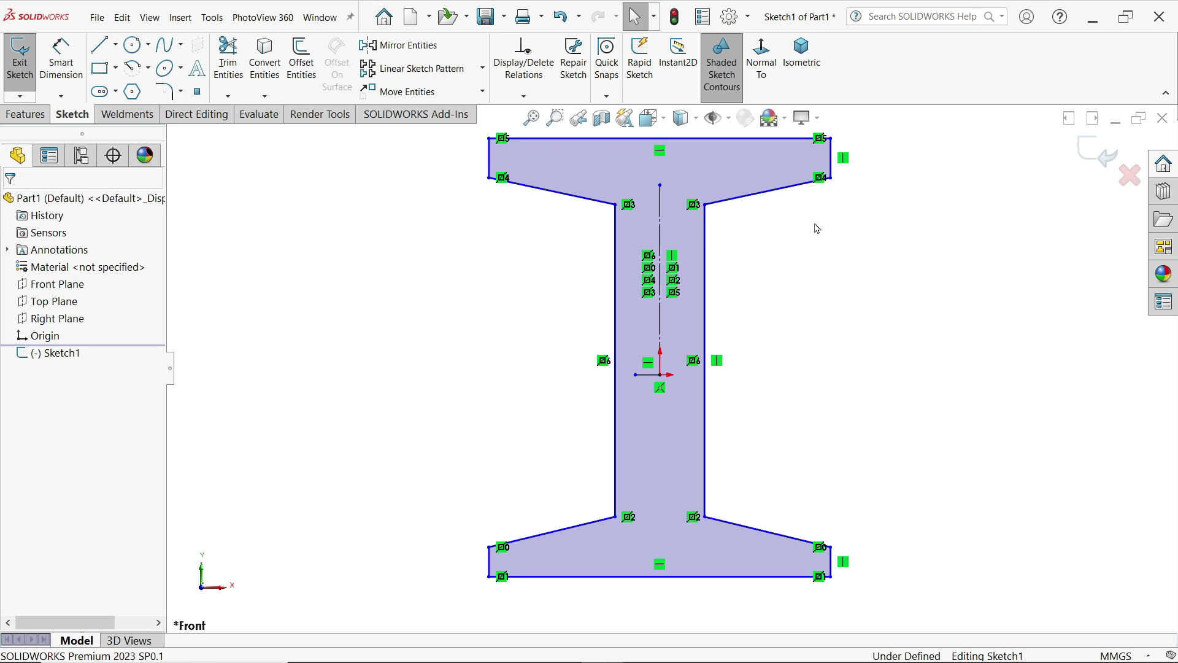
Make the upper and lower right sloping flange lines symmetric about the centerline
{"action": "left_click", "coordinate": [773, 199]}
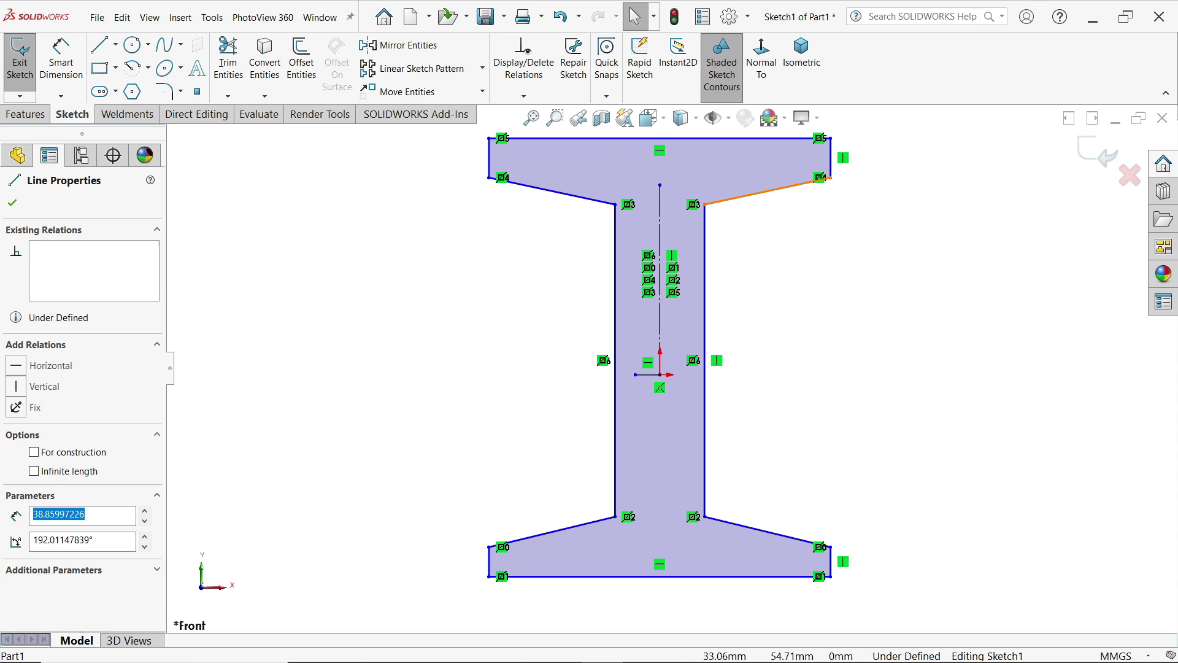
{"action": "left_click", "coordinate": [759, 536], "text": "ctrl"}
{"action": "left_click", "coordinate": [657, 372], "text": "ctrl"}
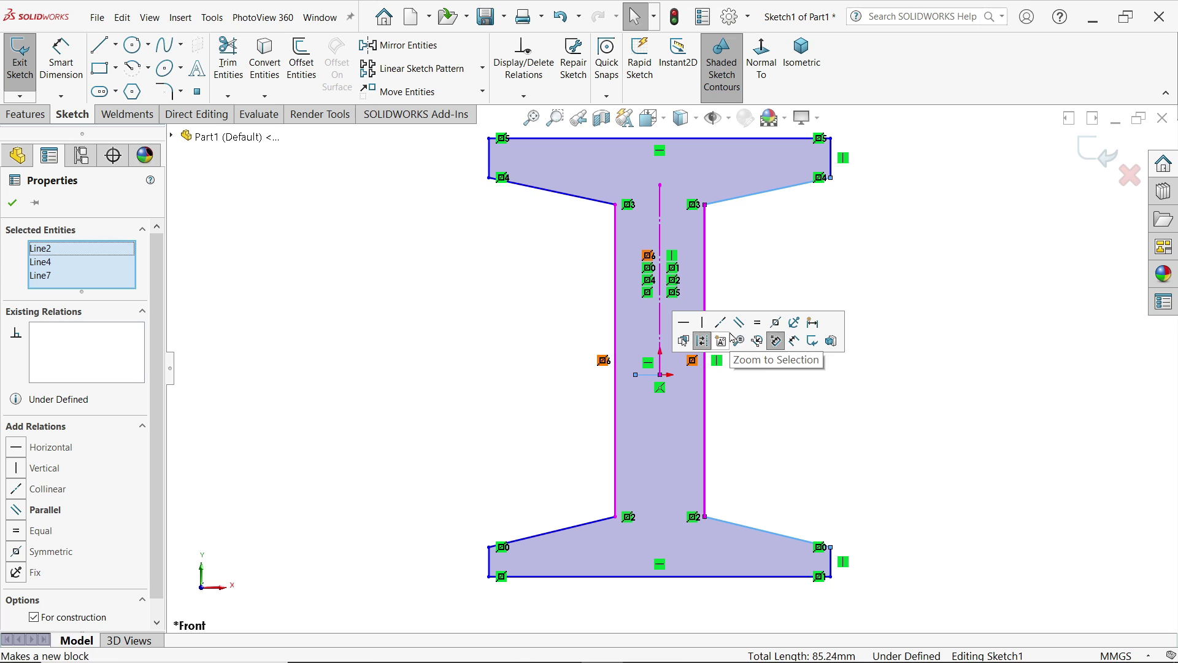
{"action": "left_click", "coordinate": [777, 327]}
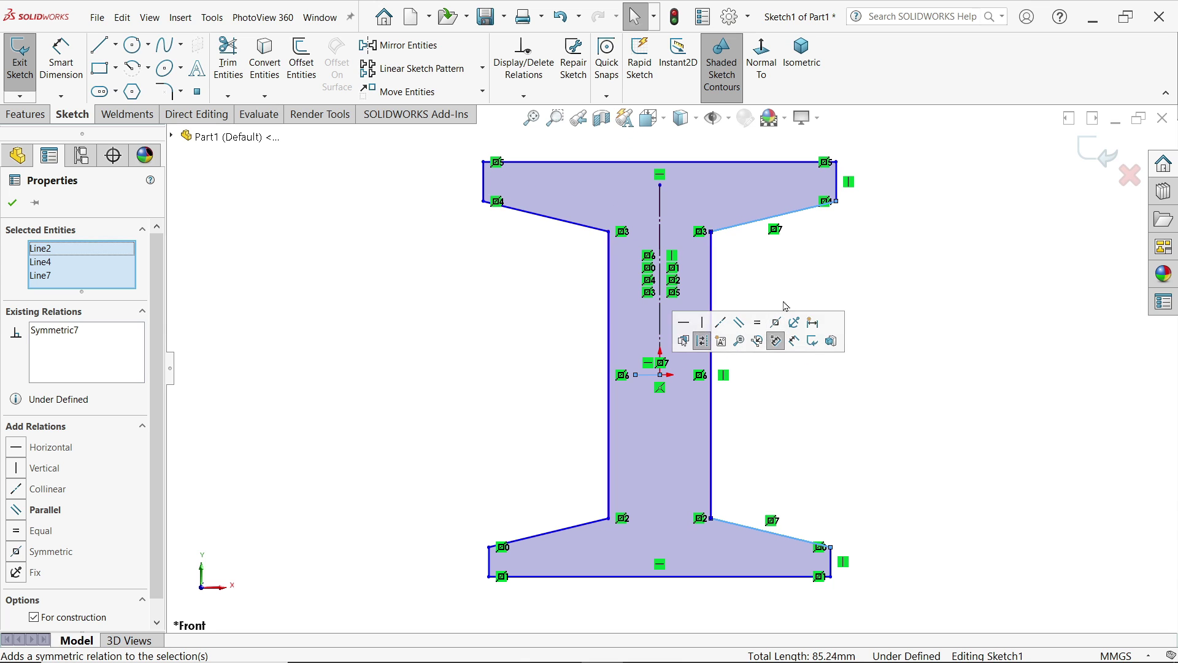
{"action": "left_click", "coordinate": [842, 271]}
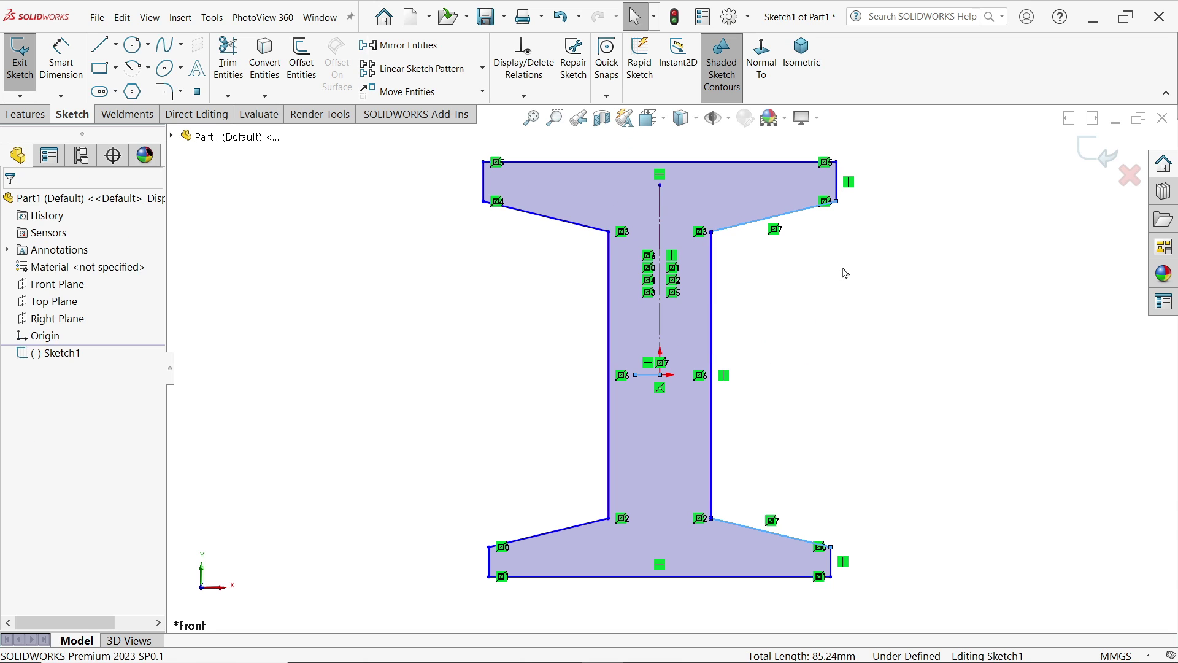
Make the two right flange end lines equal in length and collinear
{"action": "left_click", "coordinate": [830, 570]}
{"action": "left_click", "coordinate": [839, 197], "text": "ctrl"}
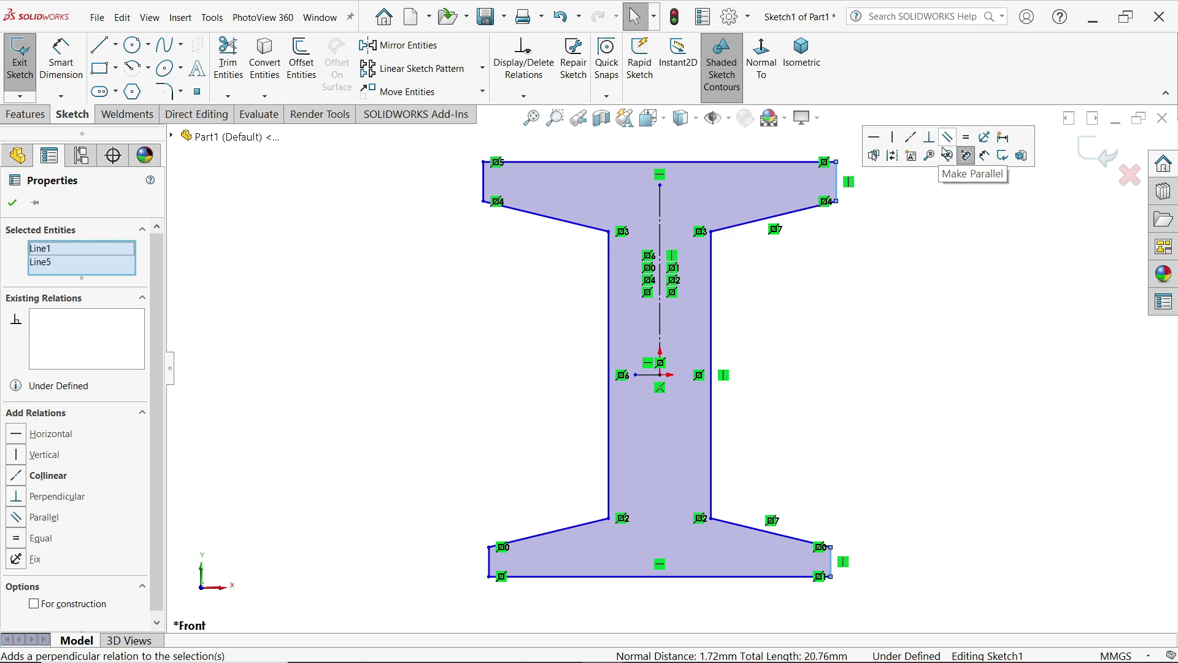
{"action": "left_click", "coordinate": [967, 141]}
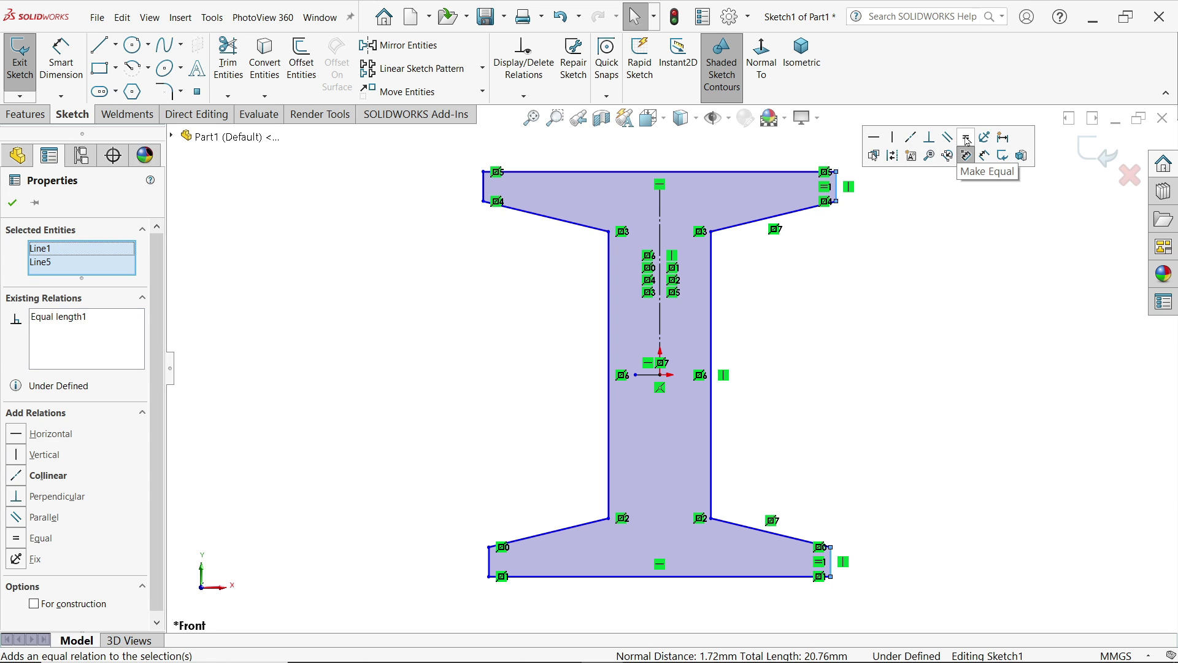
{"action": "left_click", "coordinate": [911, 141]}
{"action": "left_click", "coordinate": [389, 344]}
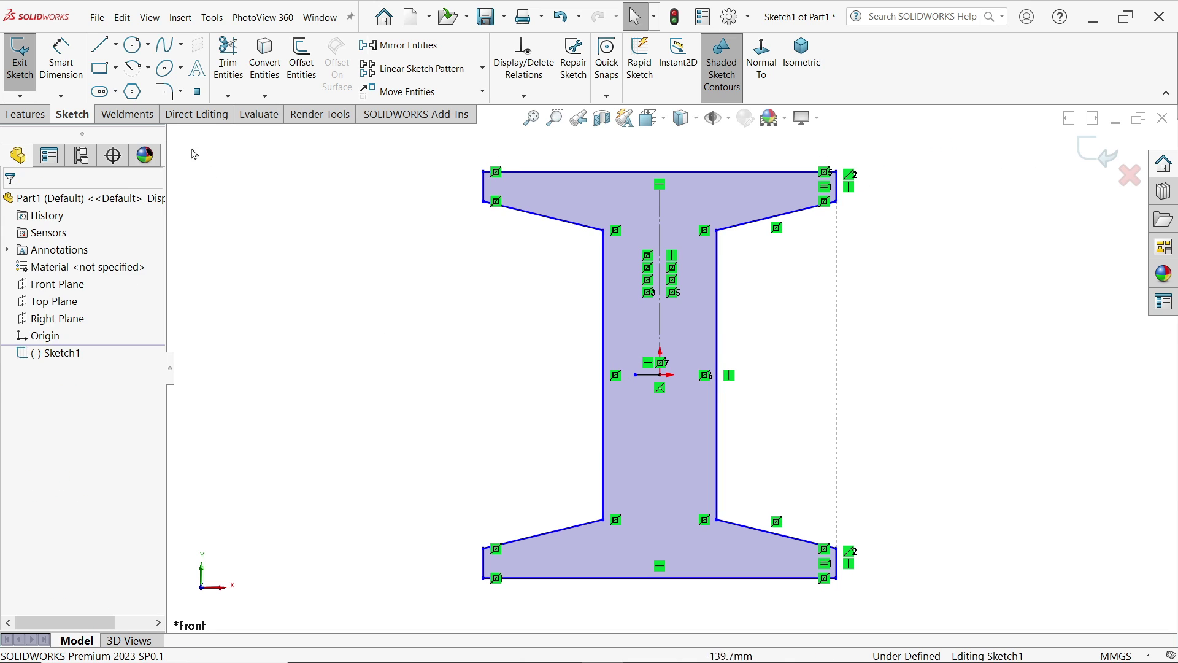
Dimension the overall I-beam height to 100 mm
{"action": "key", "text": "d"}
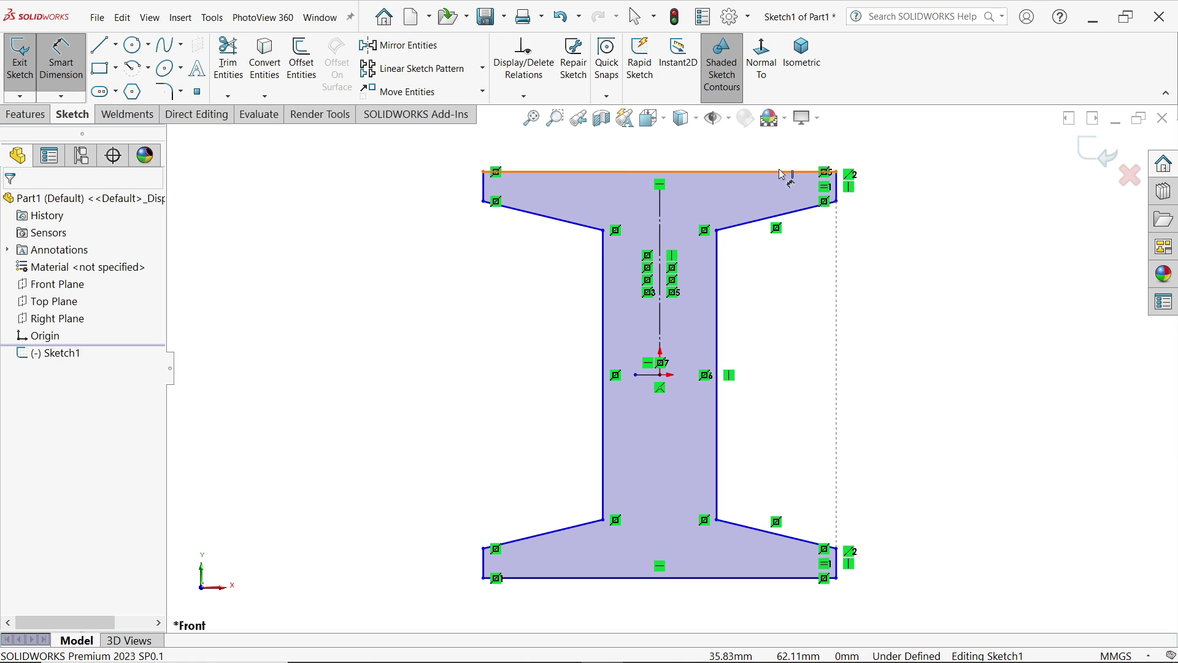
{"action": "left_click", "coordinate": [783, 175]}
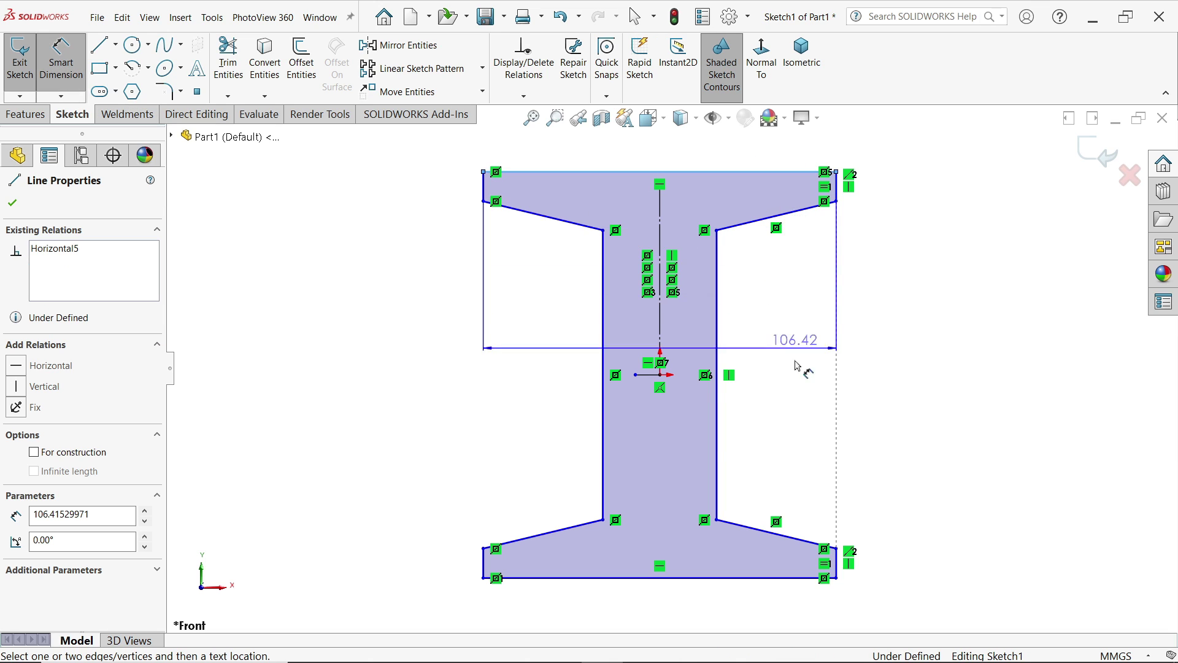
{"action": "left_click", "coordinate": [773, 582]}
{"action": "left_click", "coordinate": [905, 383]}
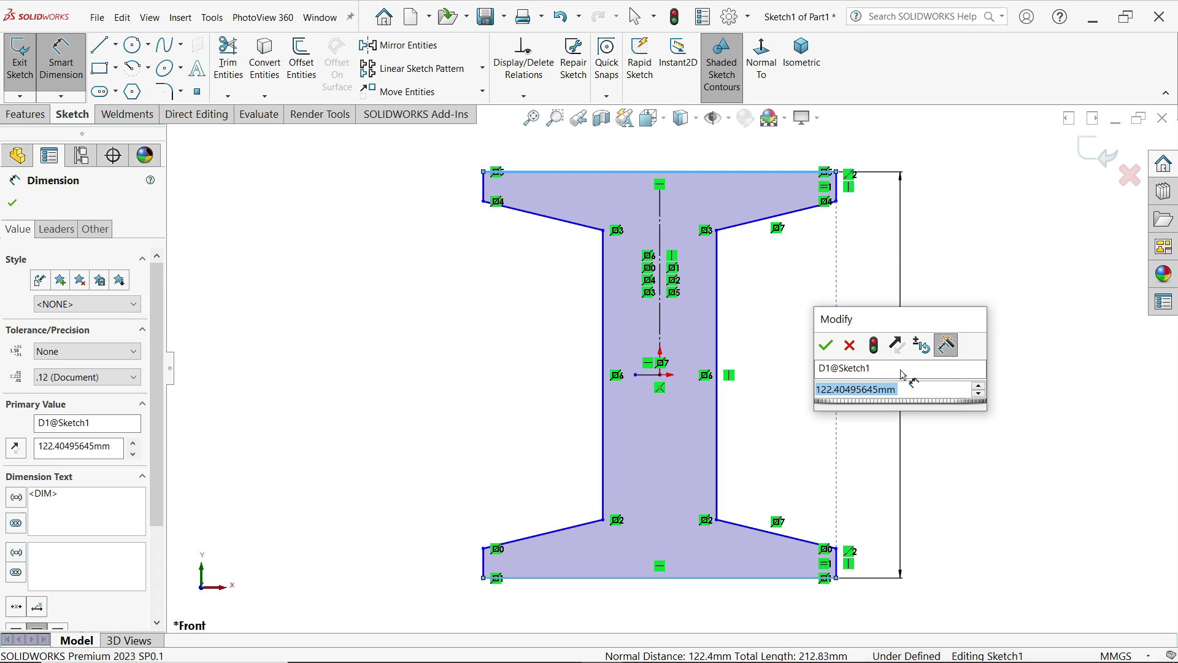
{"action": "type", "text": "100"}
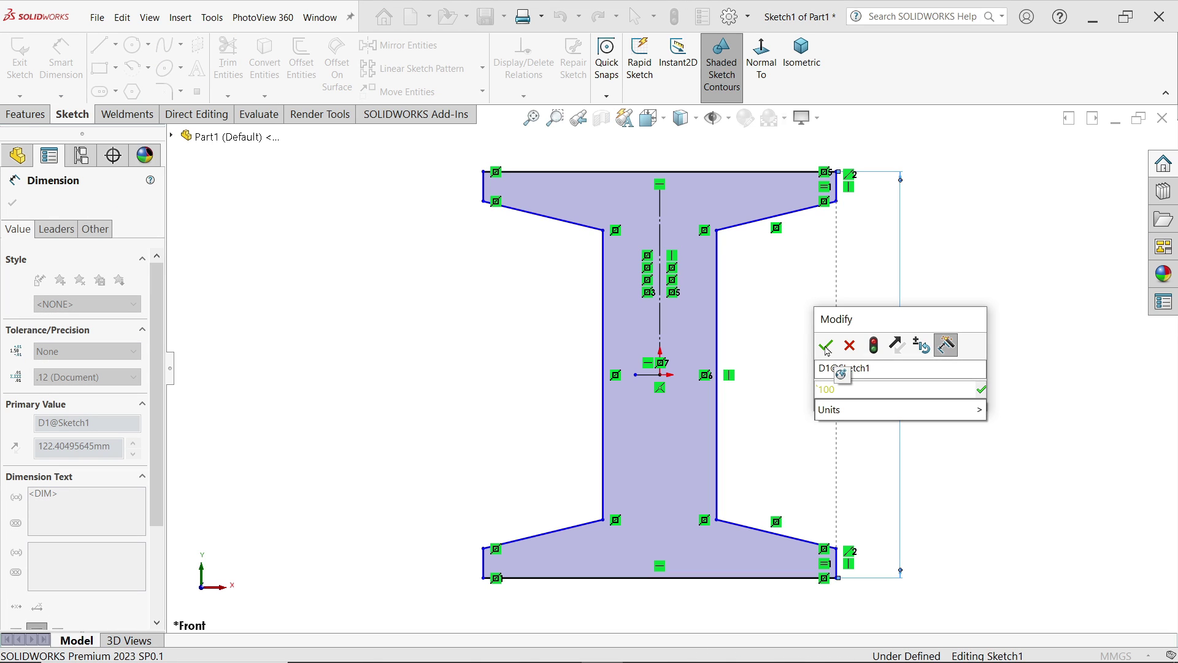
{"action": "key", "text": "BackSpace"}
{"action": "key", "text": "BackSpace"}
{"action": "key", "text": "BackSpace"}
{"action": "key", "text": "BackSpace"}
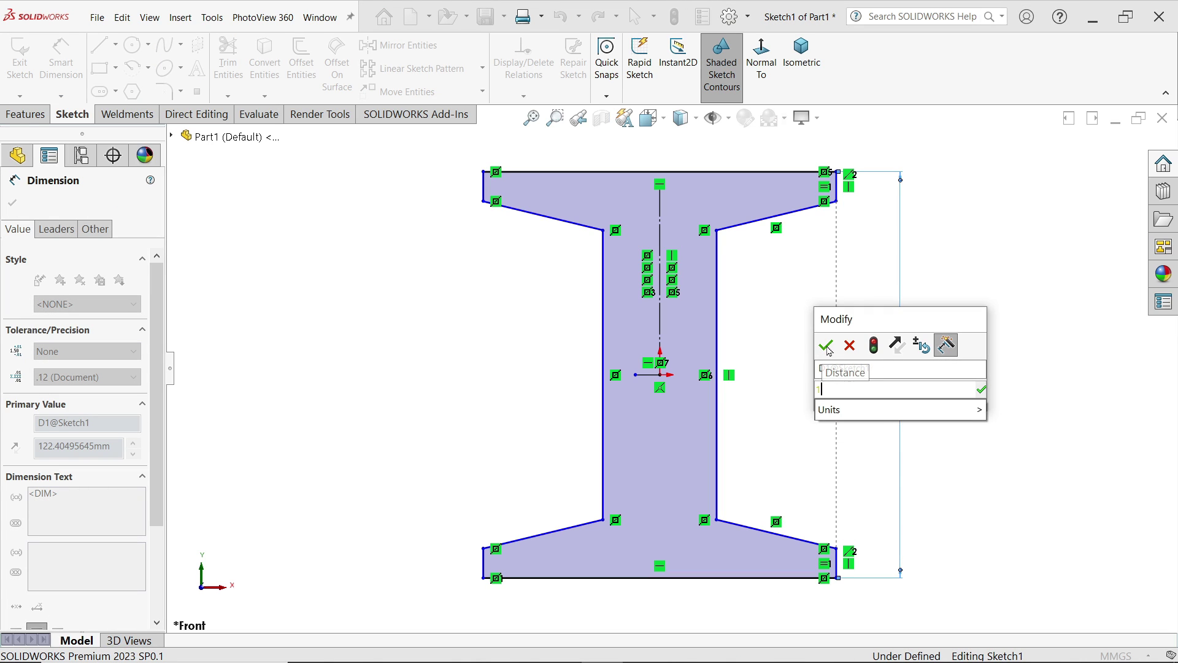
{"action": "type", "text": "100"}
{"action": "left_click", "coordinate": [827, 347]}
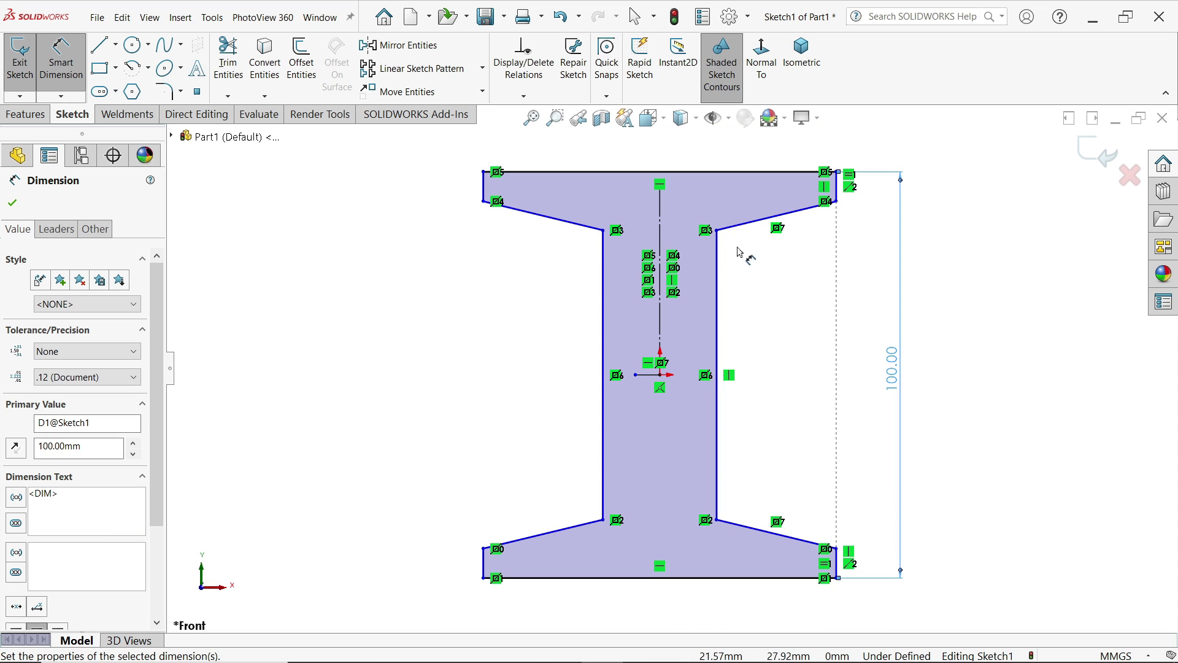
Set the flange width to 75 mm and the flange edge thickness to 10 mm
{"action": "left_click", "coordinate": [730, 177]}
{"action": "left_click", "coordinate": [693, 154]}
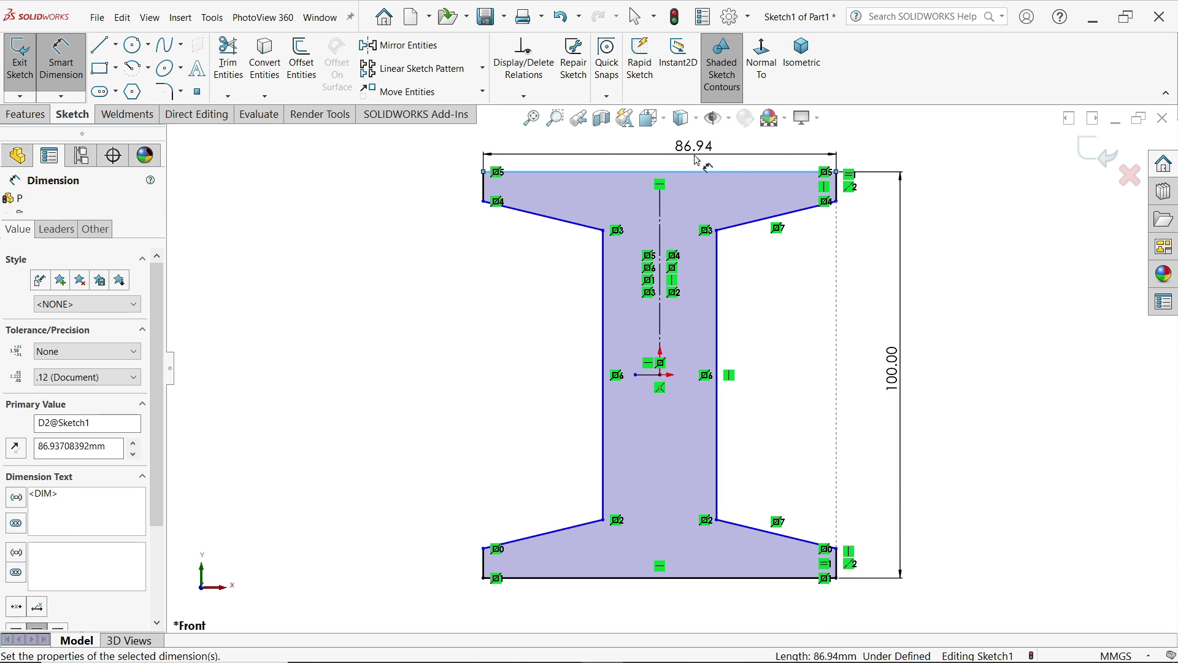
{"action": "type", "text": "75"}
{"action": "key", "text": "Return"}
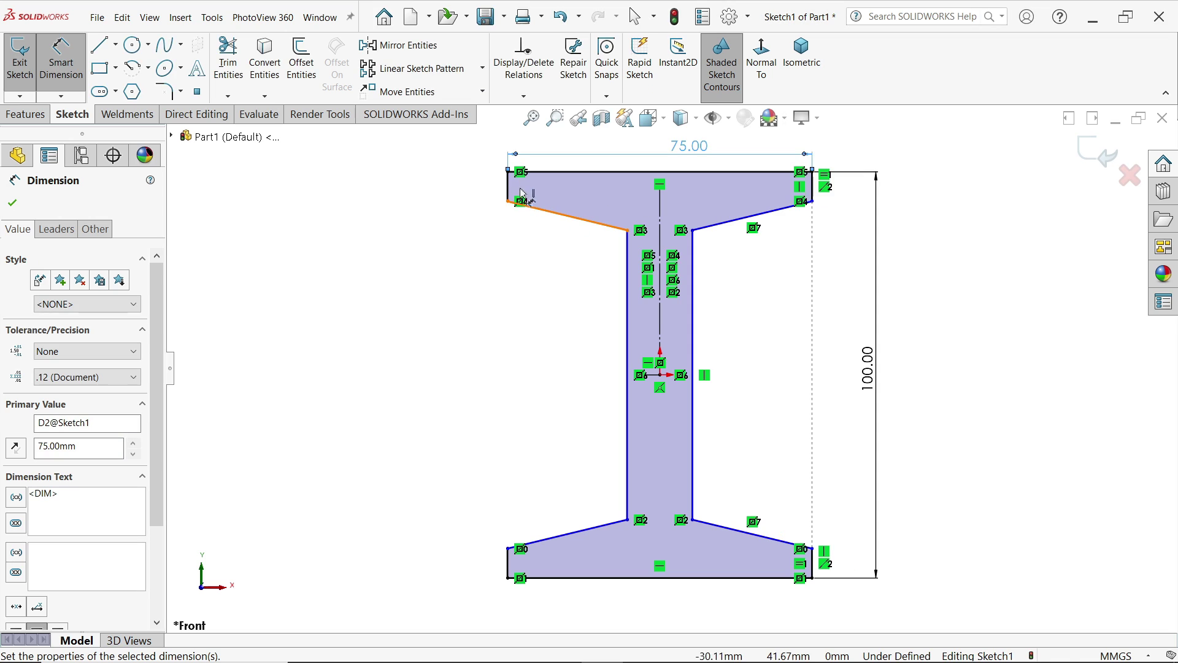
{"action": "left_click", "coordinate": [507, 193]}
{"action": "left_click", "coordinate": [473, 185]}
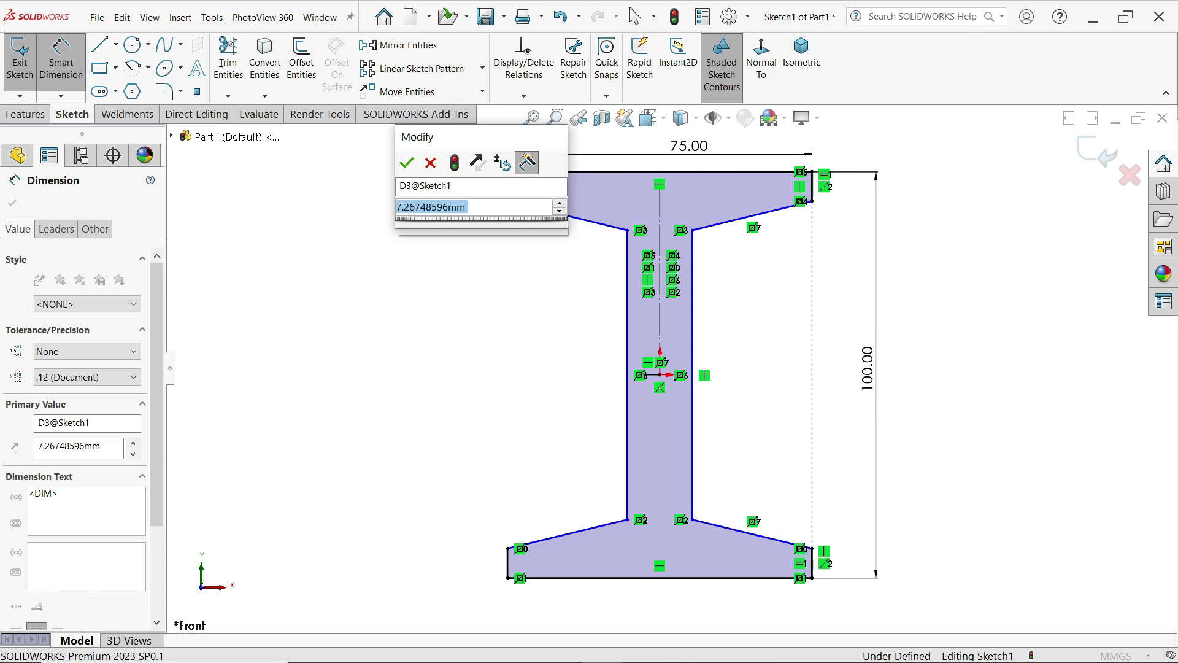
{"action": "type", "text": "10"}
{"action": "key", "text": "Return"}
Set the flange angle to 100° and the web width to 10 mm
{"action": "left_click", "coordinate": [625, 241]}
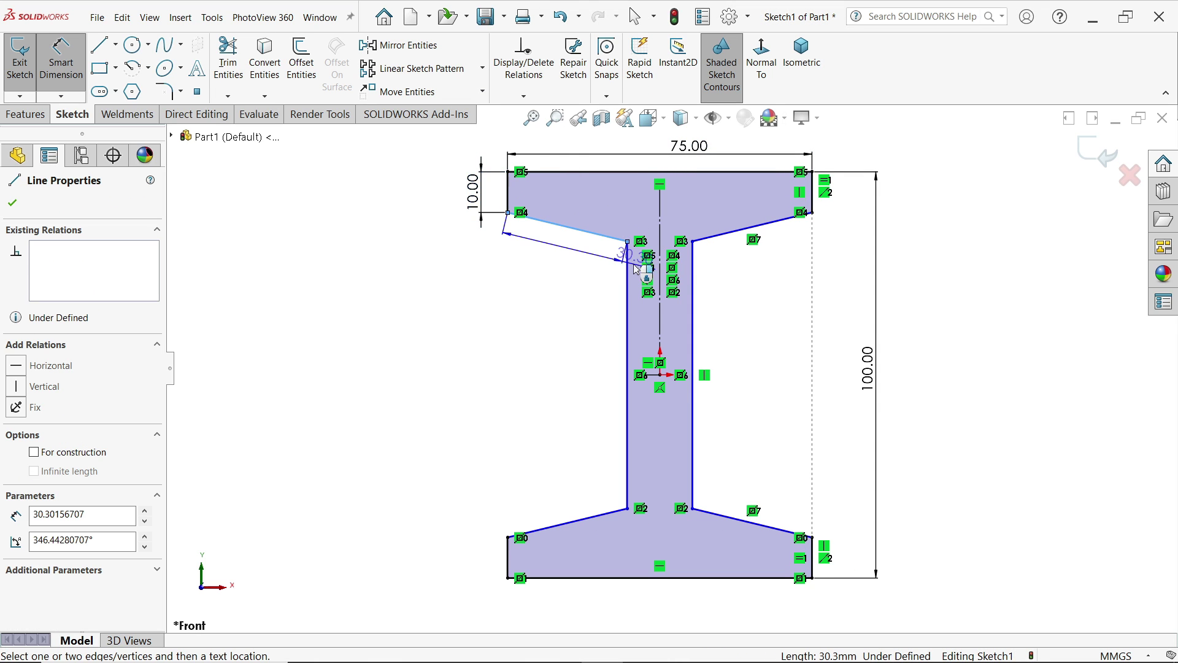
{"action": "left_click", "coordinate": [627, 273]}
{"action": "left_click", "coordinate": [610, 258]}
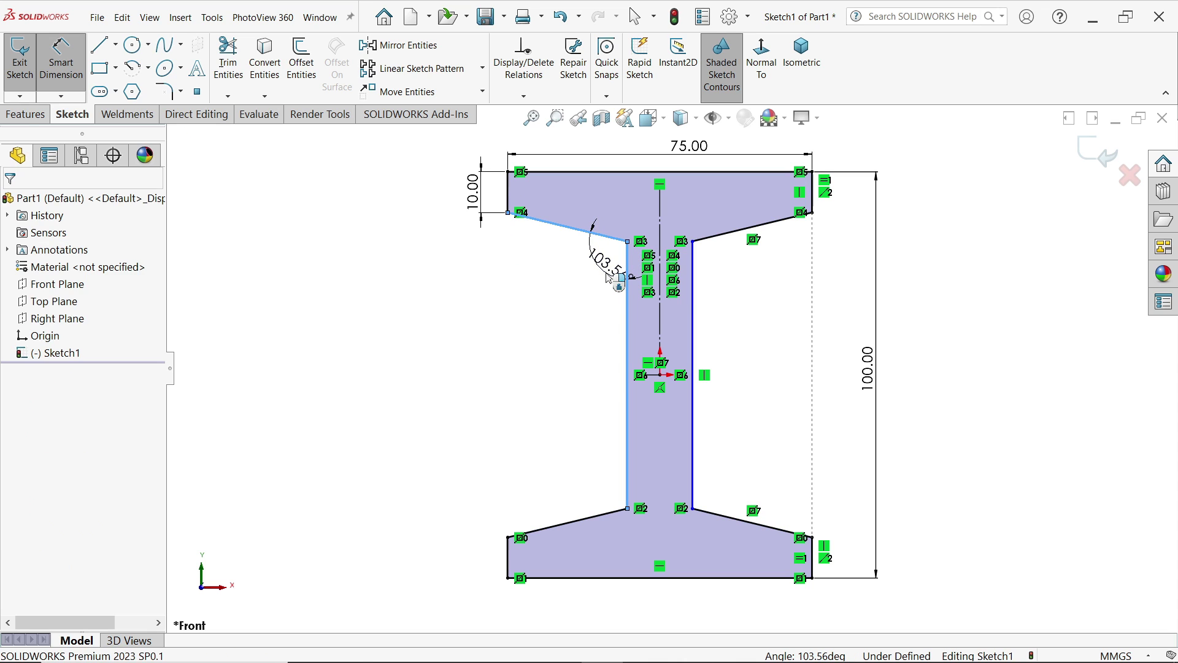
{"action": "type", "text": "100"}
{"action": "key", "text": "Return"}
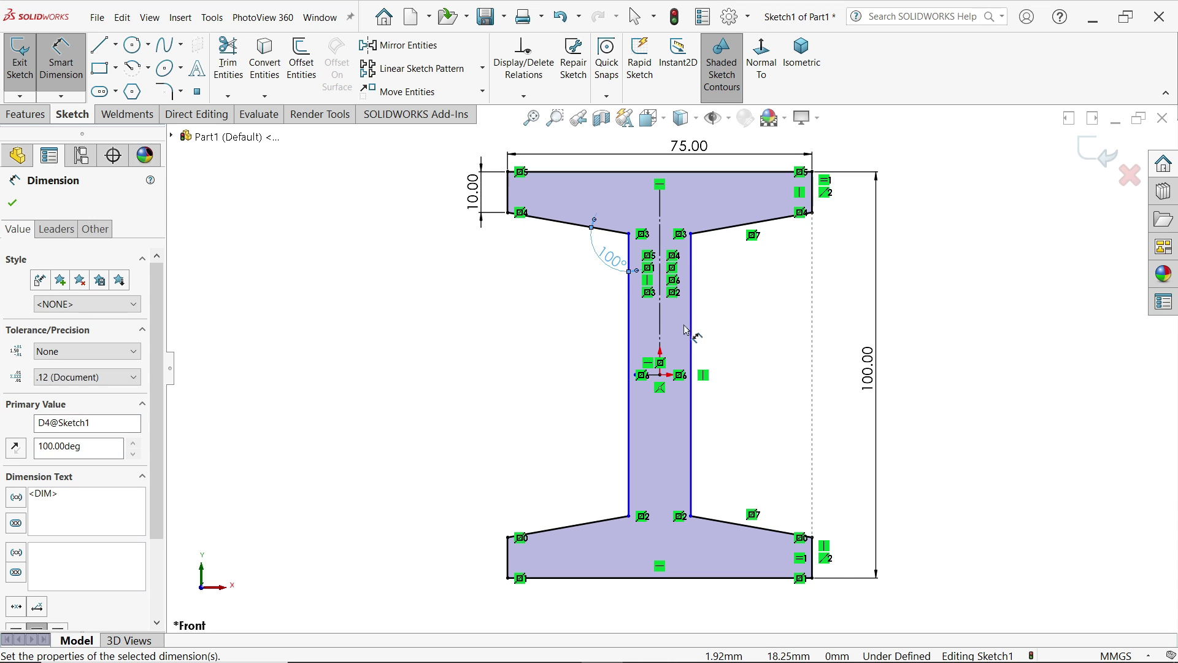
{"action": "left_click", "coordinate": [692, 350]}
{"action": "left_click", "coordinate": [628, 380]}
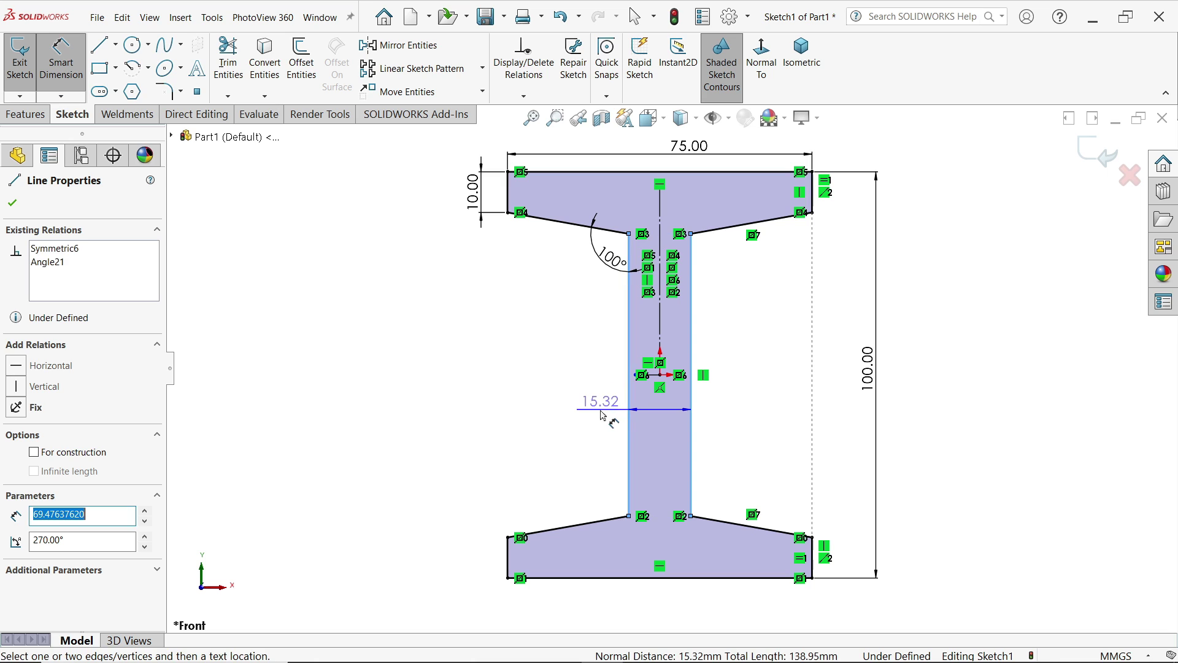
{"action": "left_click", "coordinate": [606, 415]}
{"action": "type", "text": "10"}
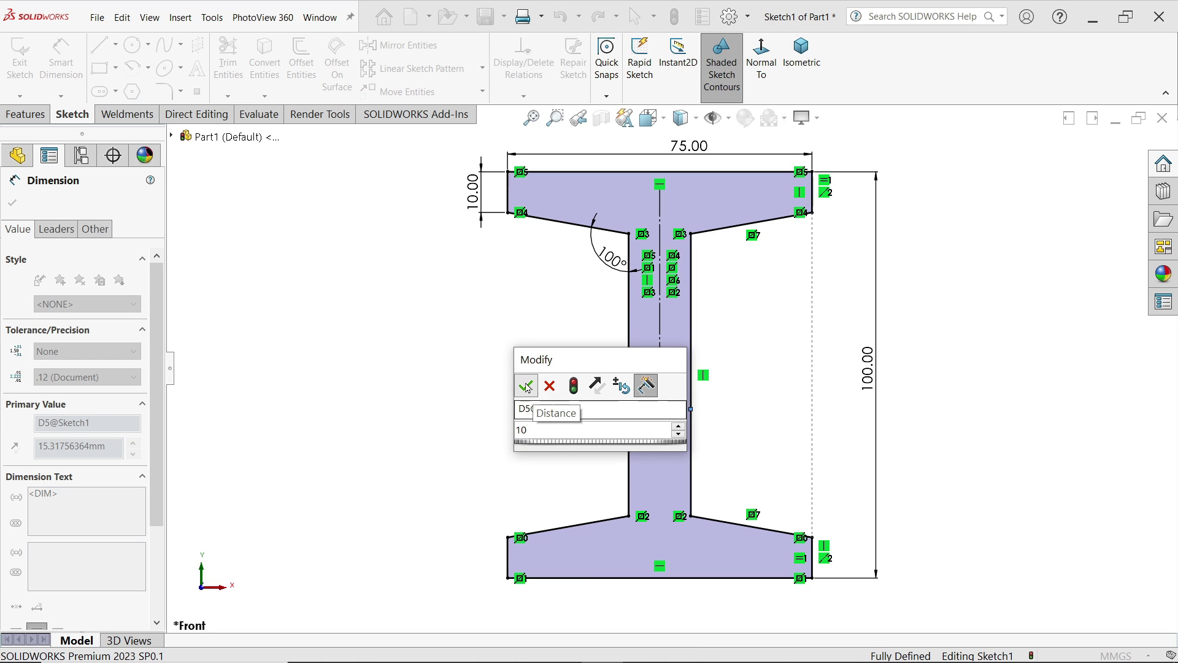
{"action": "left_click", "coordinate": [526, 385]}
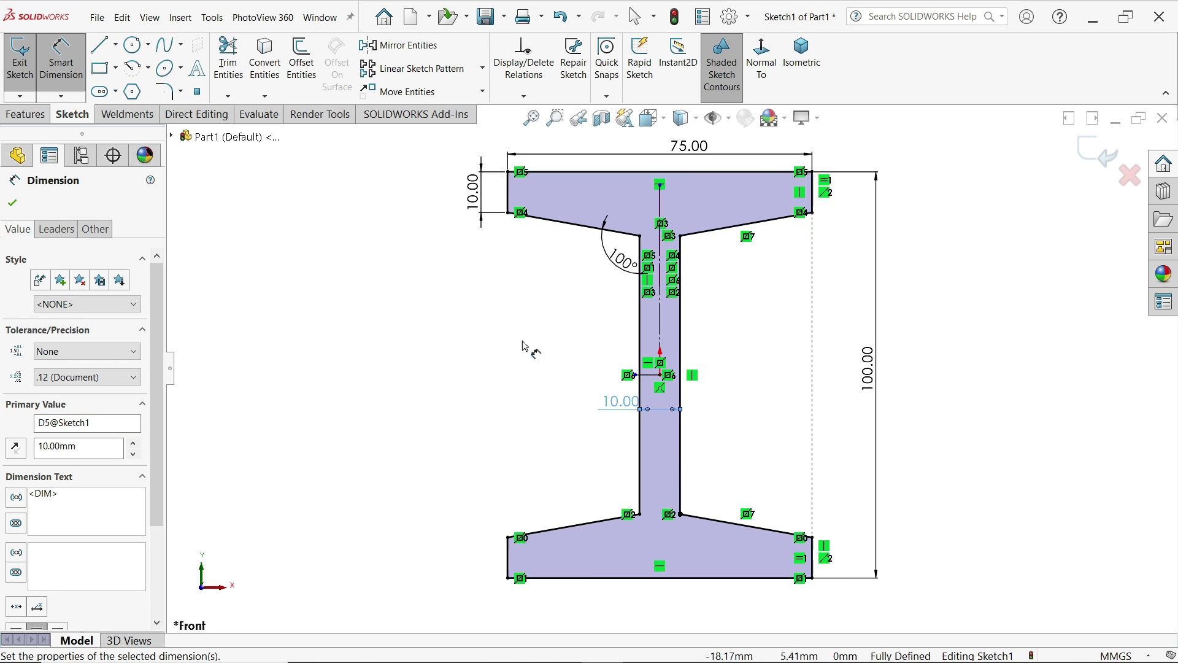
Extrude the I-beam profile with a 600 mm Blind depth, viewed isometrically
{"action": "left_click", "coordinate": [24, 114]}
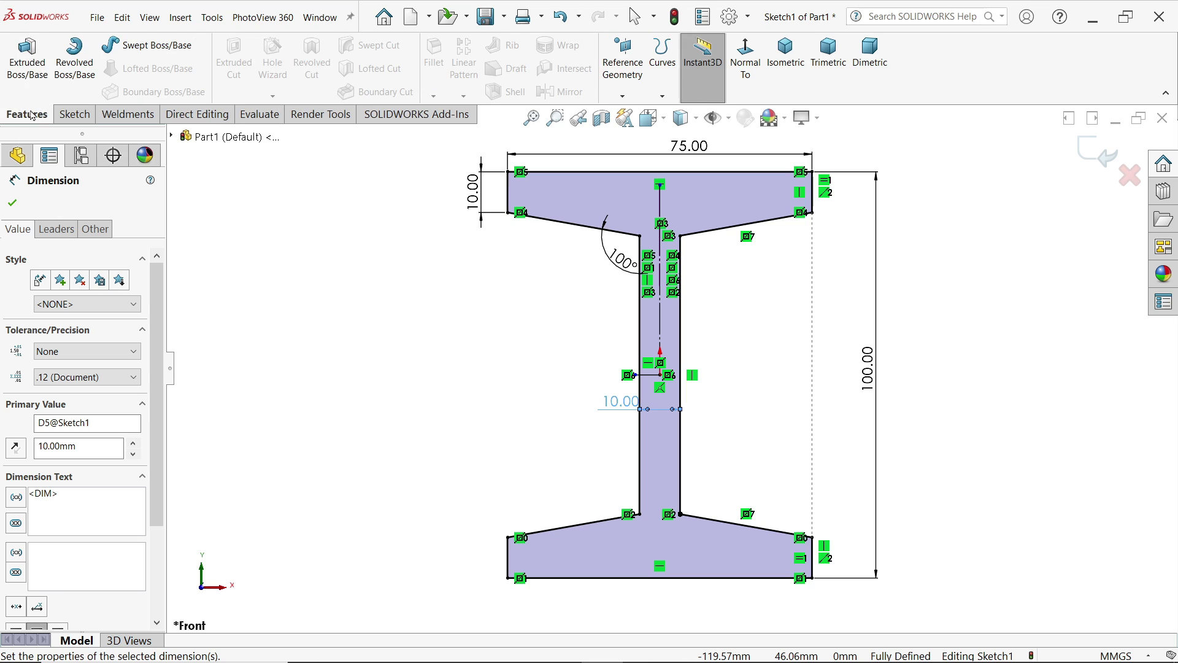
{"action": "left_click", "coordinate": [27, 56]}
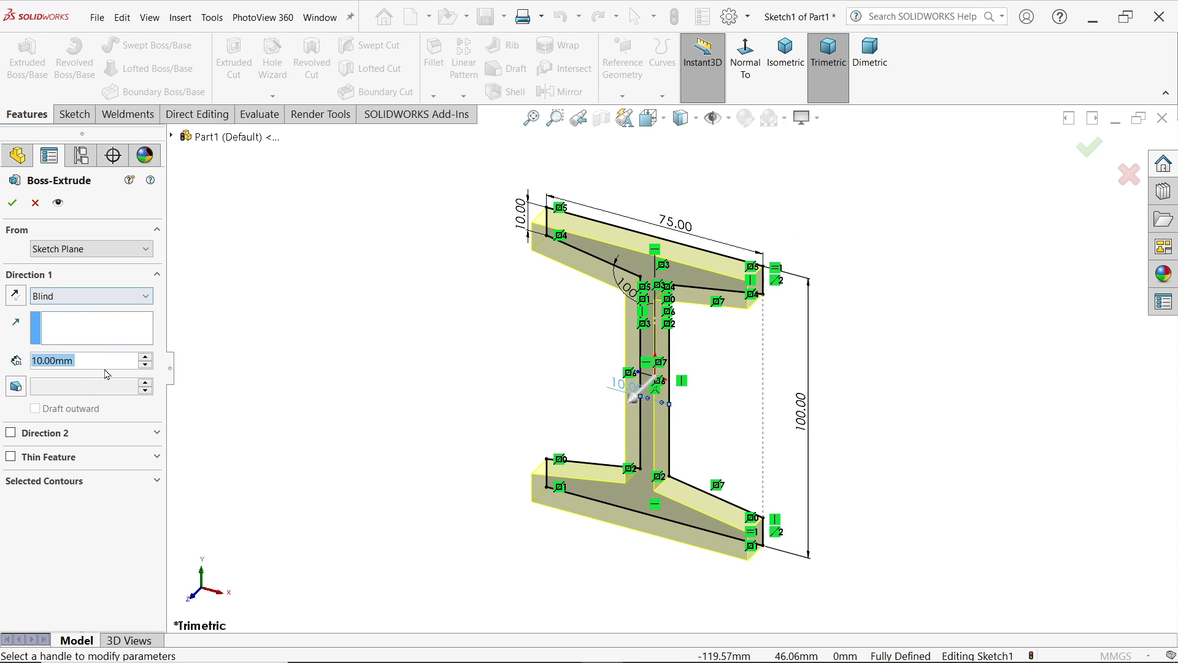
{"action": "type", "text": "600"}
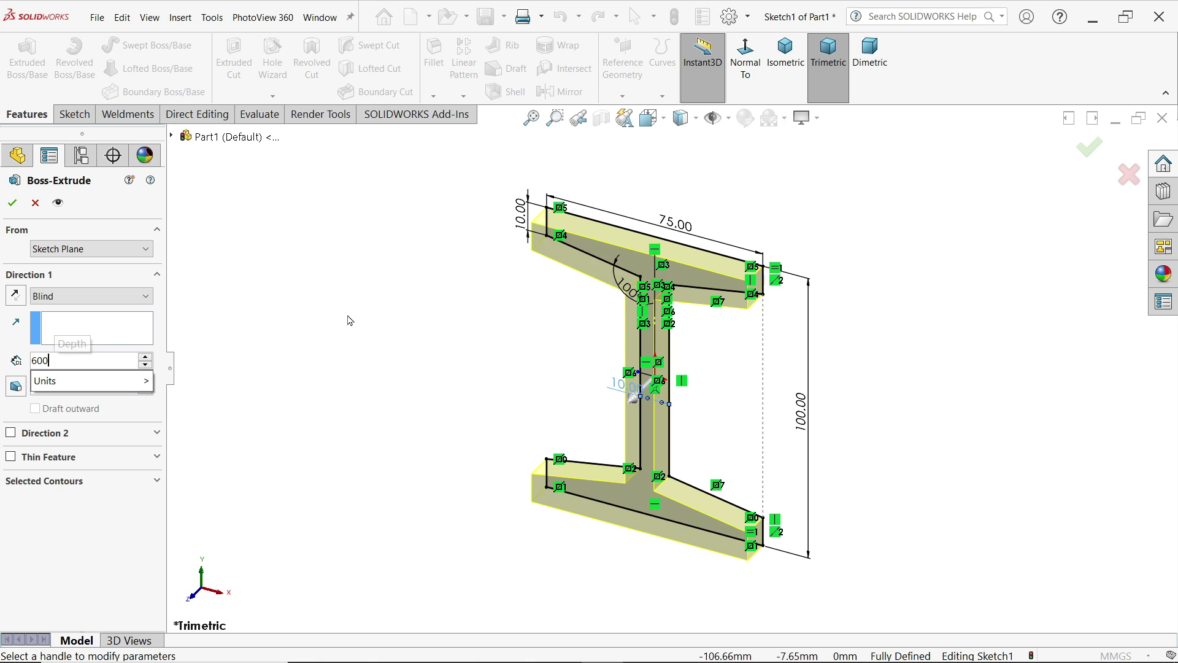
{"action": "key", "text": "Return"}
{"action": "left_click", "coordinate": [786, 55]}
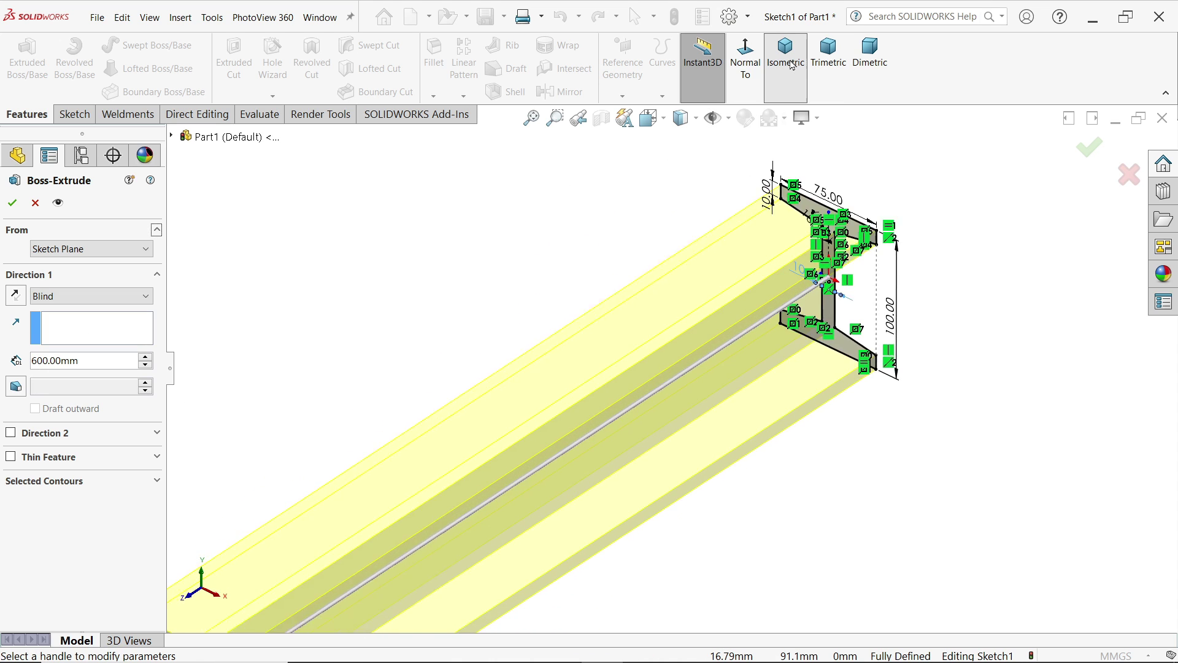
{"action": "left_click", "coordinate": [14, 202]}
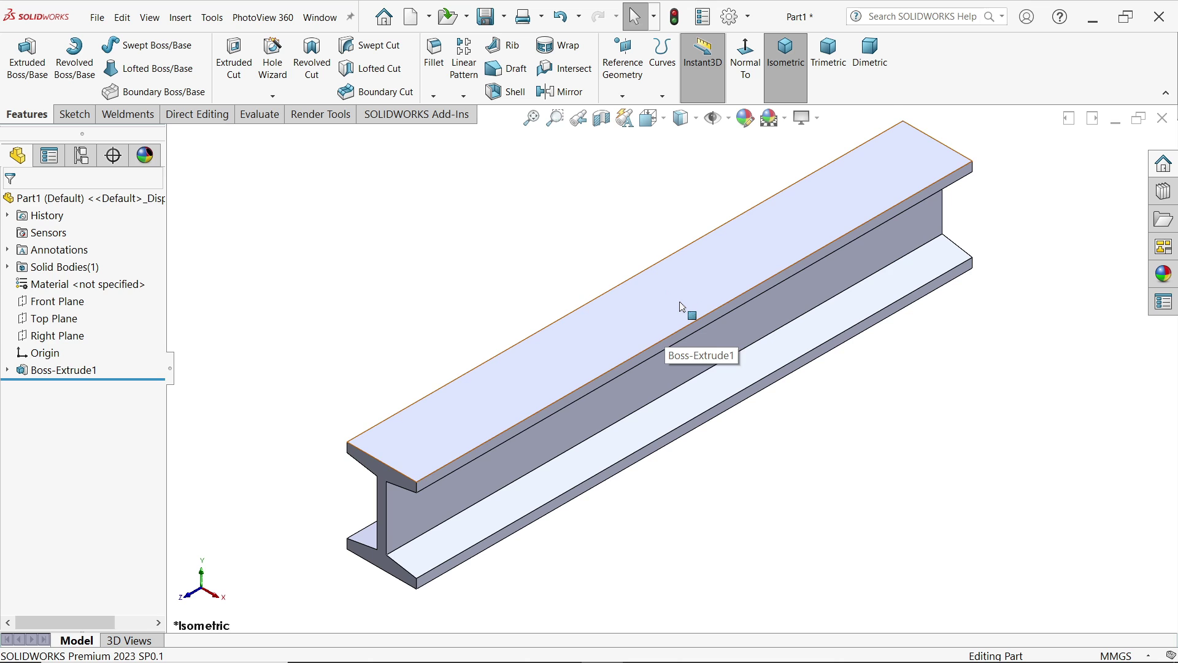
On the beam's top face, sketch a center rectangle in the middle of the face
{"action": "left_click", "coordinate": [683, 307]}
{"action": "left_click", "coordinate": [726, 264]}
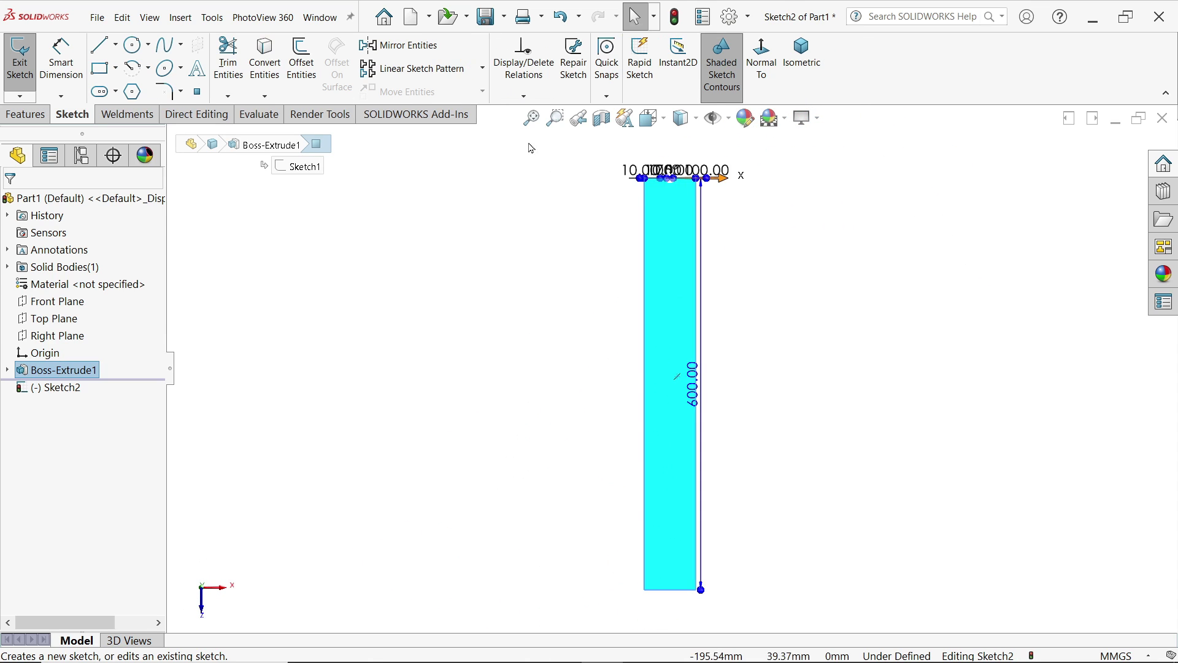
{"action": "left_click", "coordinate": [26, 118]}
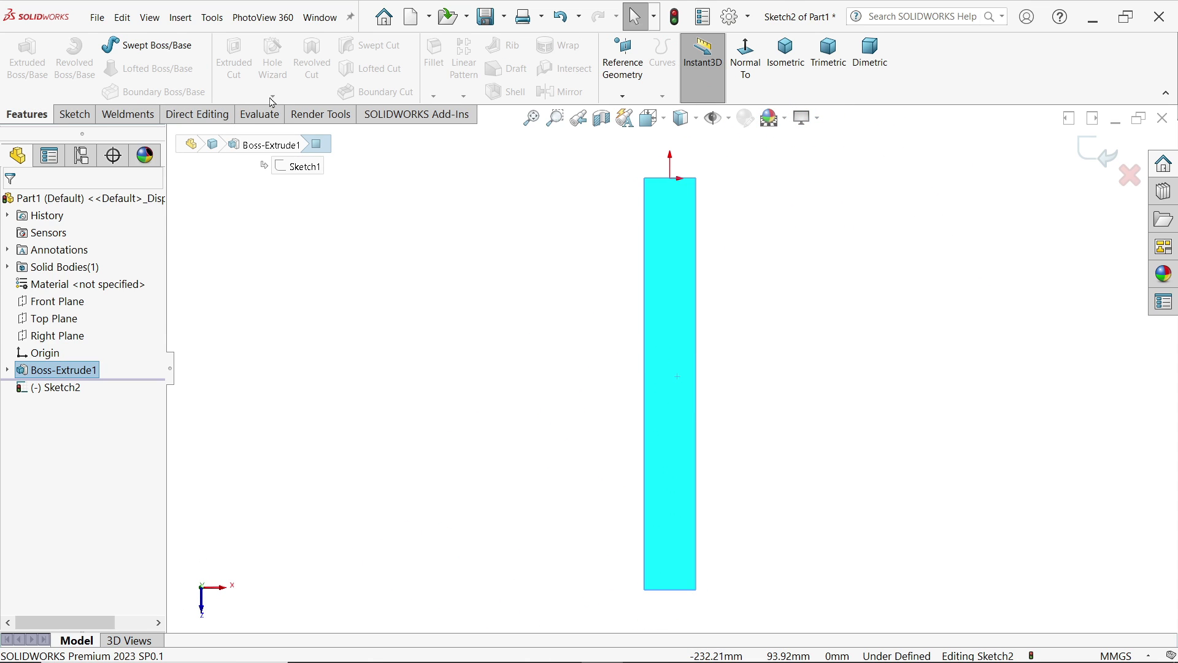
{"action": "left_click", "coordinate": [78, 117]}
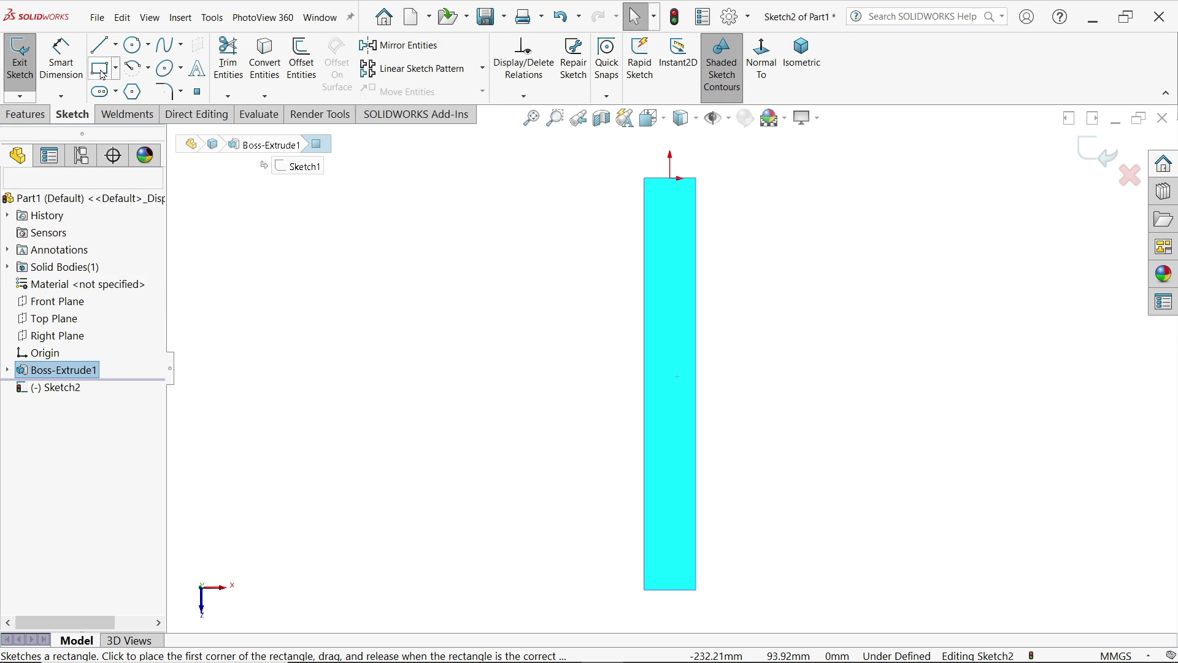
{"action": "left_click", "coordinate": [110, 70]}
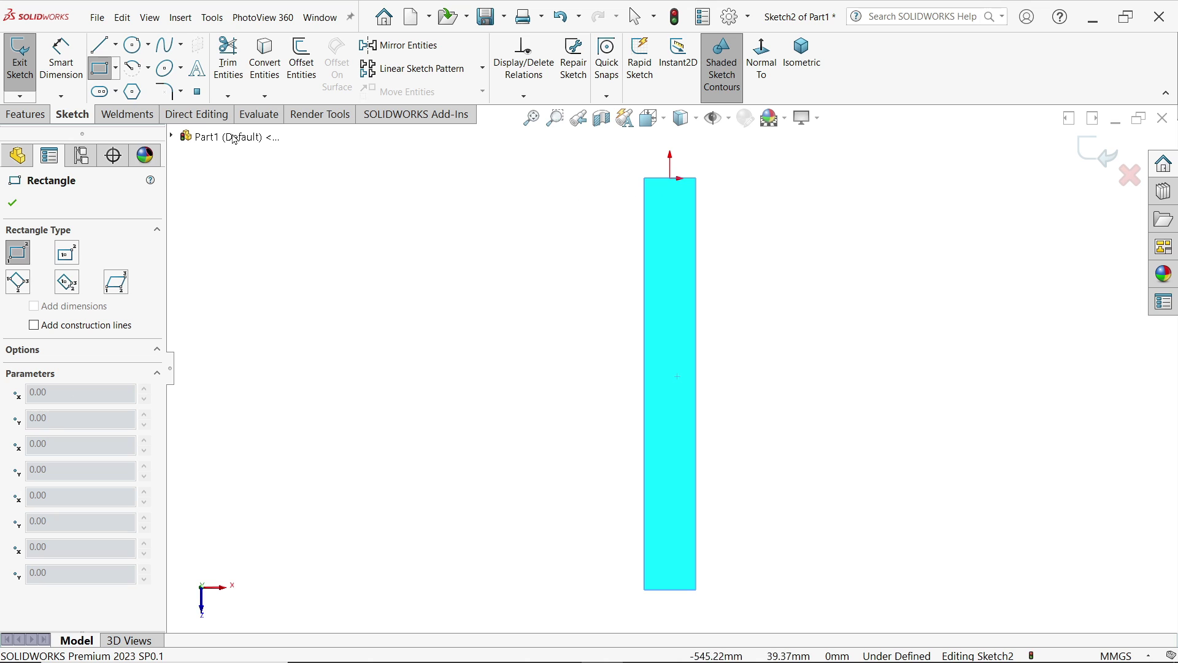
{"action": "left_click", "coordinate": [115, 69]}
{"action": "left_click", "coordinate": [126, 105]}
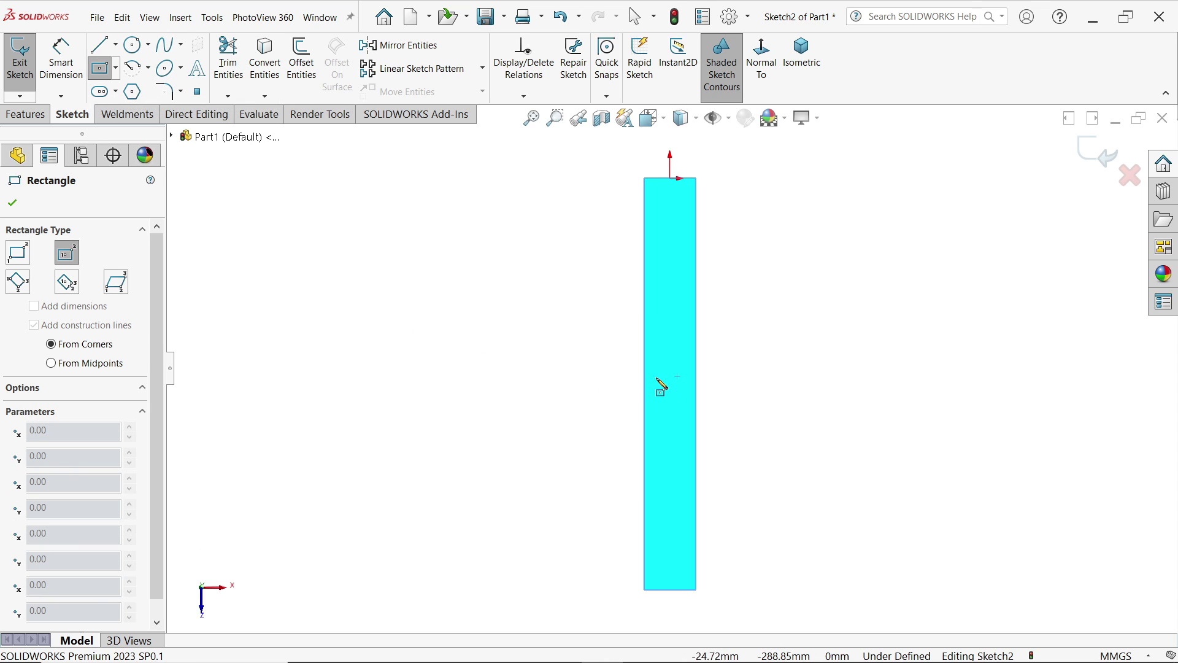
{"action": "left_click", "coordinate": [671, 382]}
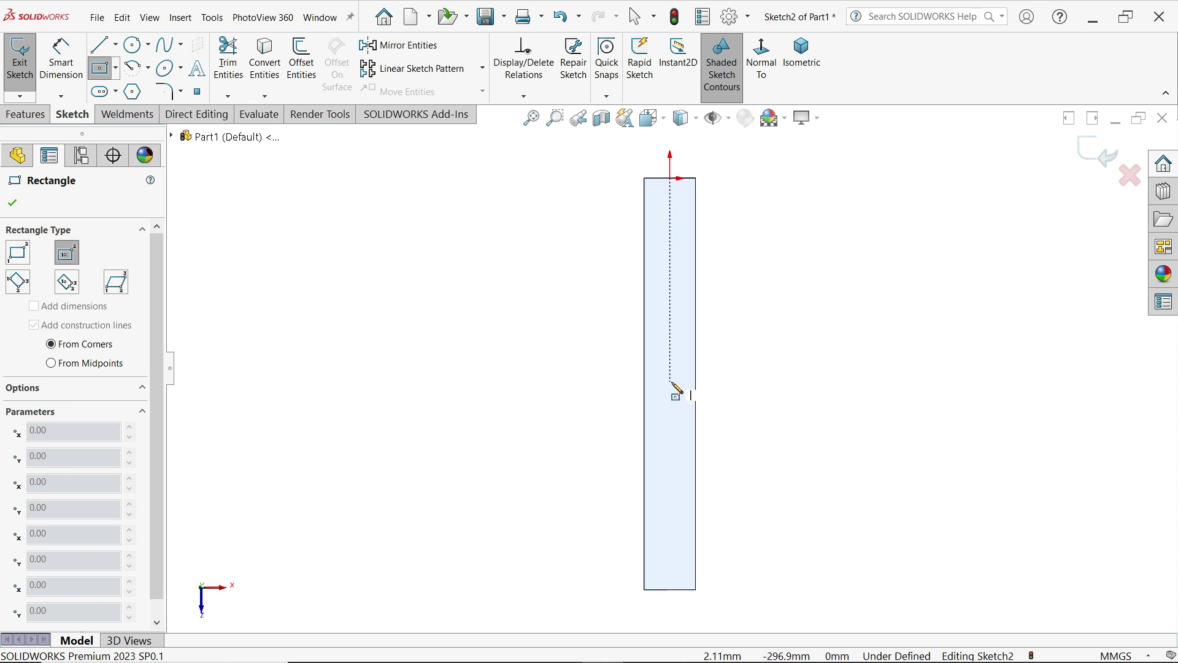
{"action": "left_click", "coordinate": [696, 406]}
Dimension the rectangle length to 50 mm and its centre 600/2 from the beam's end
{"action": "left_click", "coordinate": [62, 61]}
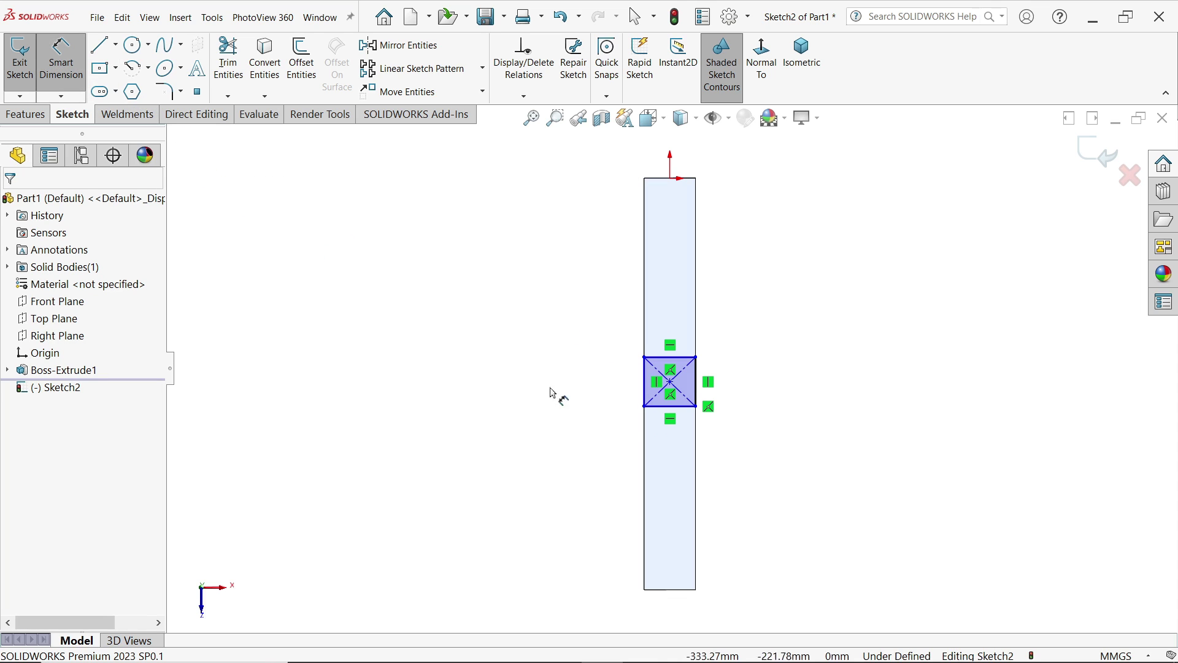
{"action": "left_click", "coordinate": [697, 393]}
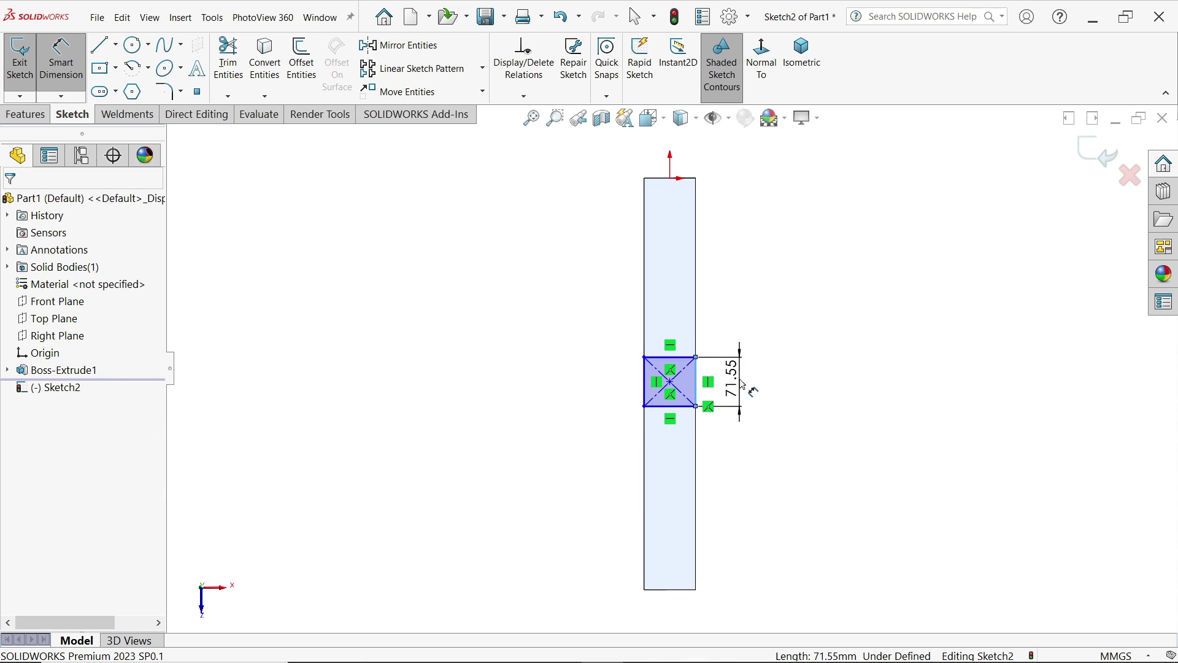
{"action": "left_click", "coordinate": [744, 388]}
{"action": "type", "text": "50"}
{"action": "key", "text": "Return"}
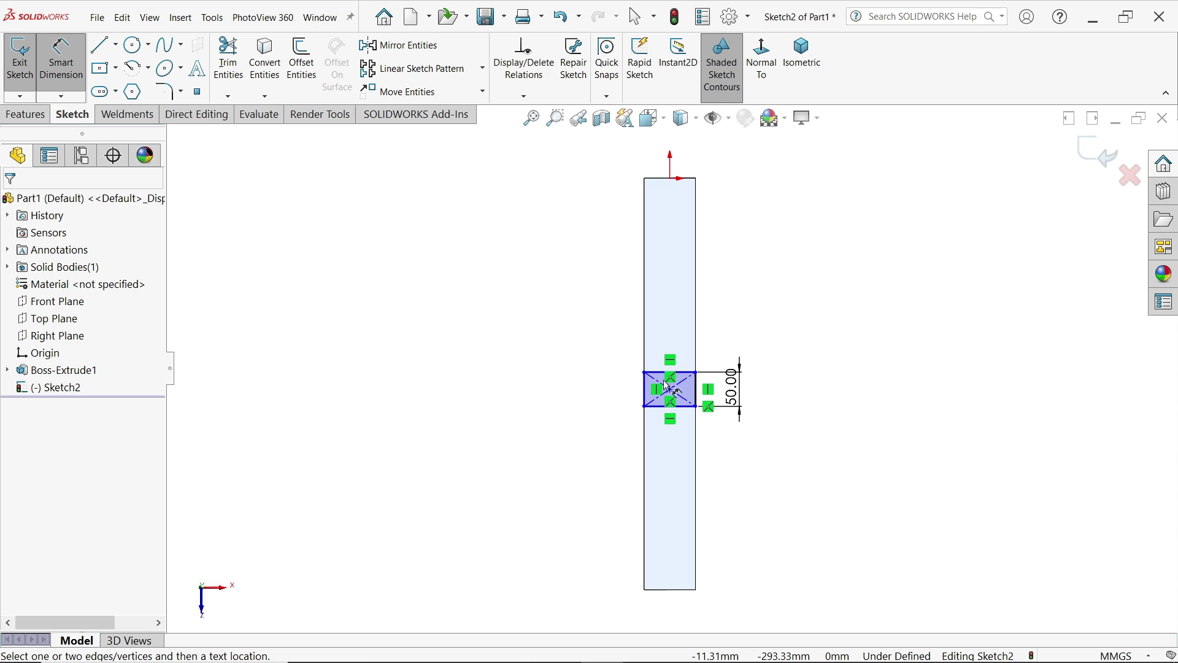
{"action": "left_click", "coordinate": [672, 391]}
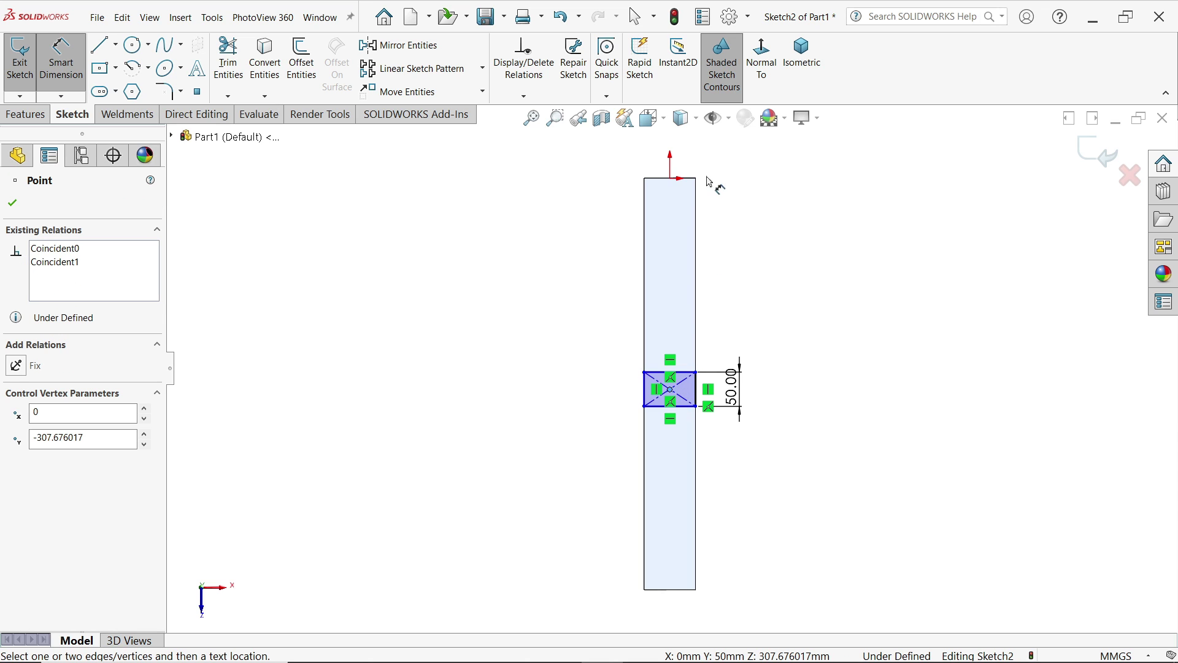
{"action": "left_click", "coordinate": [671, 179]}
{"action": "left_click", "coordinate": [571, 276]}
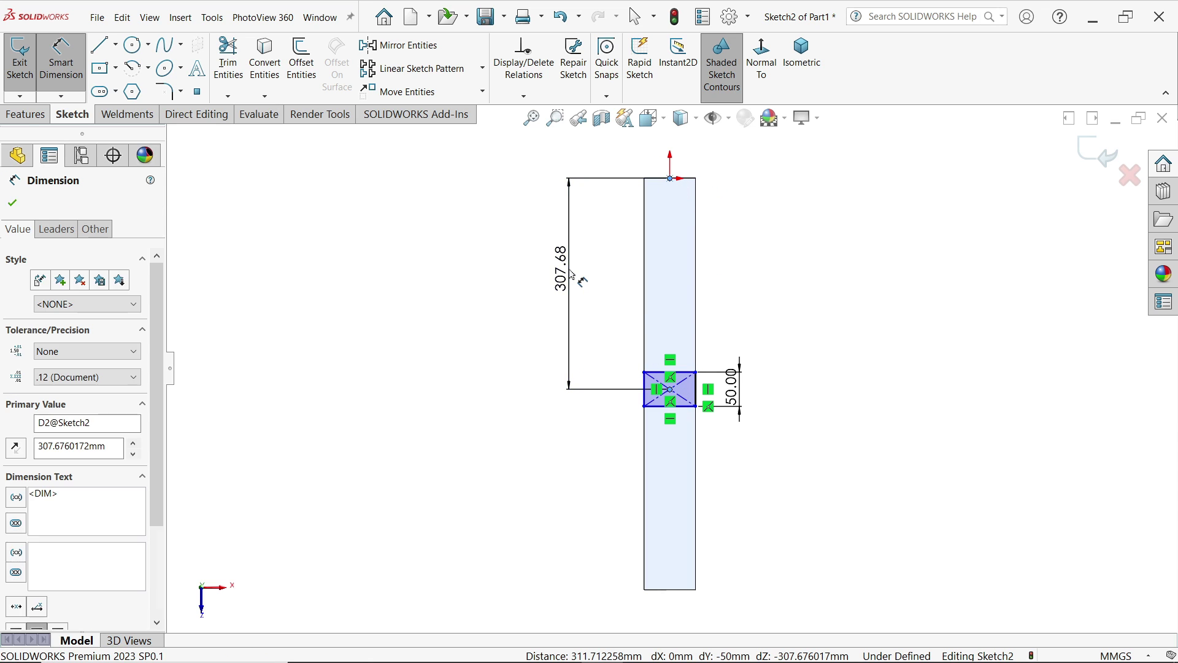
{"action": "type", "text": "600/2"}
{"action": "key", "text": "Return"}
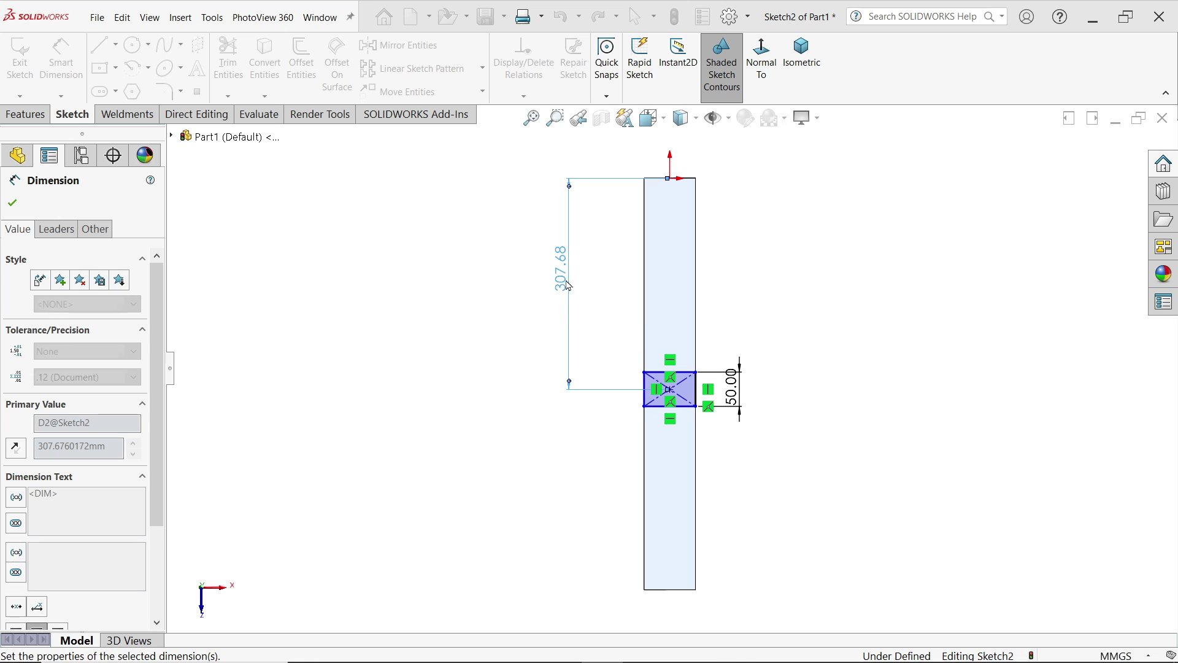
Dimension the rectangle's top edge to 75 mm width
{"action": "scroll", "coordinate": [666, 381], "scroll_direction": "down", "scroll_amount": 3}
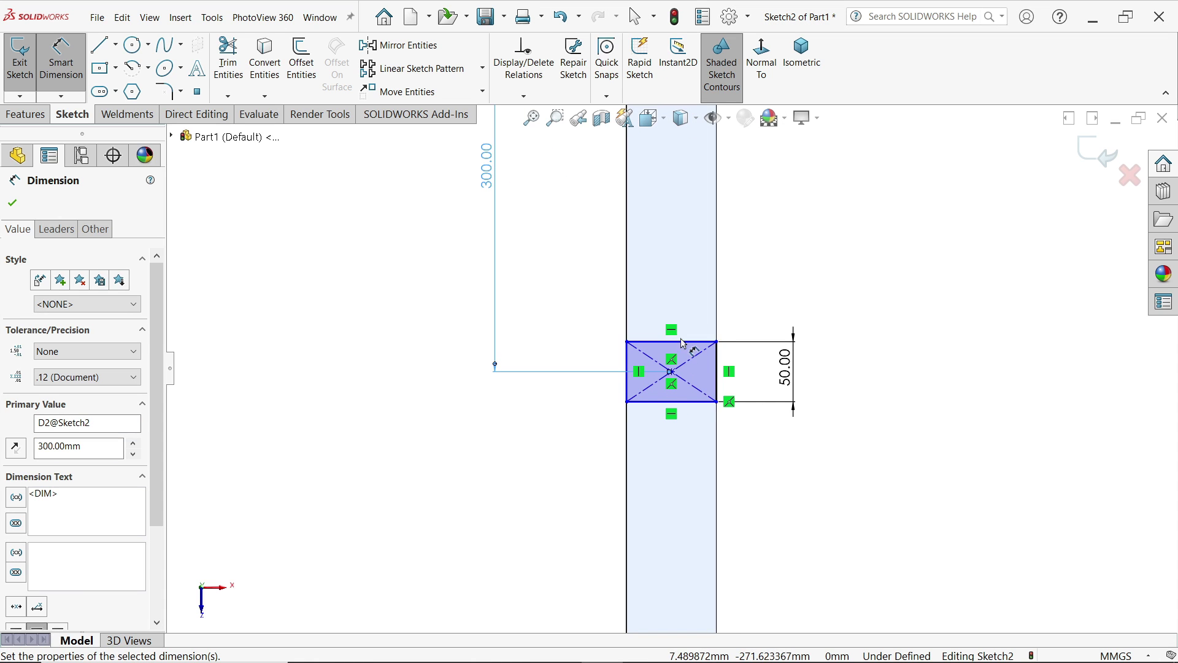
{"action": "left_click", "coordinate": [677, 342]}
{"action": "left_click", "coordinate": [674, 293]}
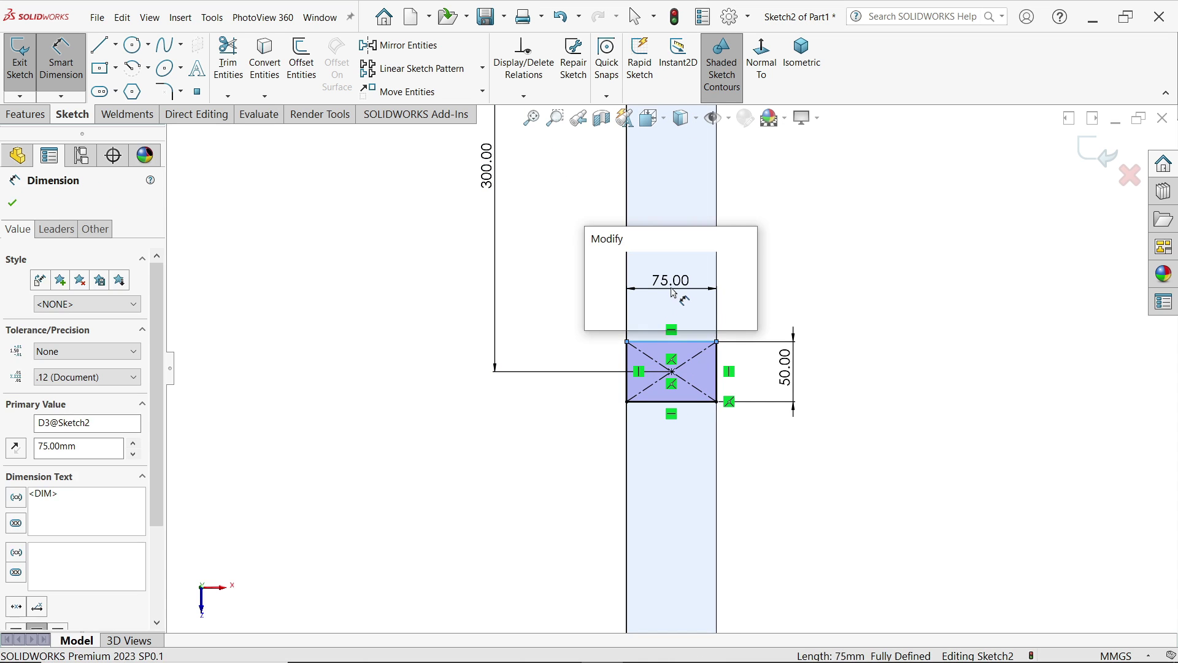
{"action": "key", "text": "Return"}
{"action": "left_click", "coordinate": [25, 114]}
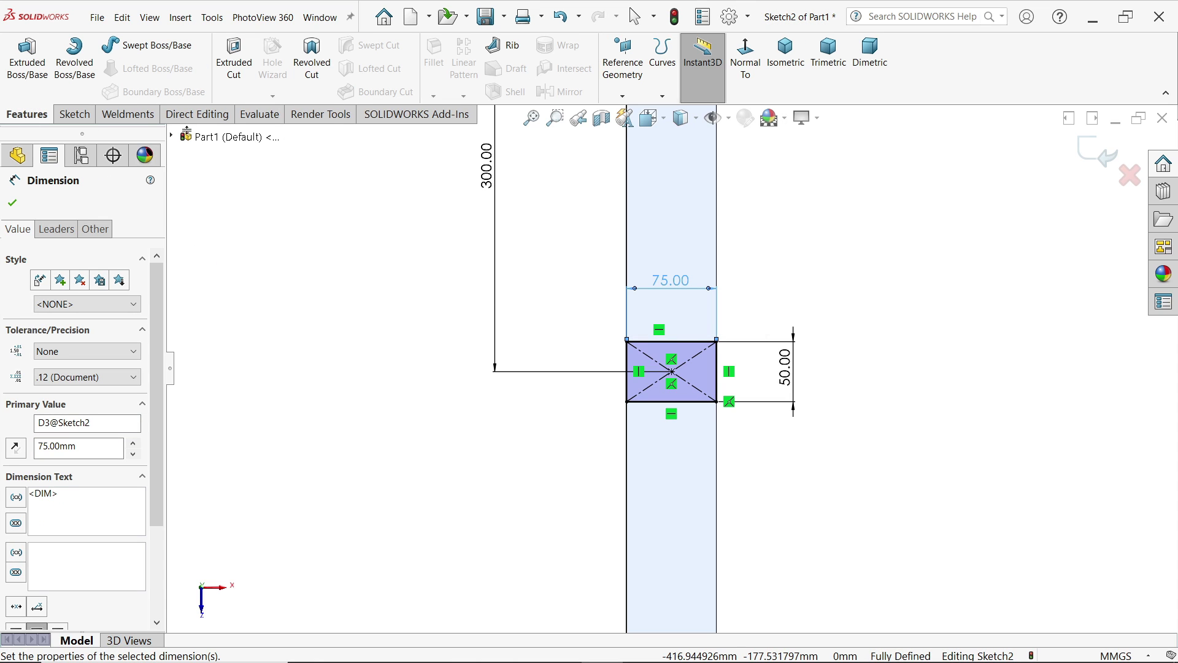
Create a Split Line projecting the rectangle onto the top flange face
{"action": "left_click", "coordinate": [663, 96]}
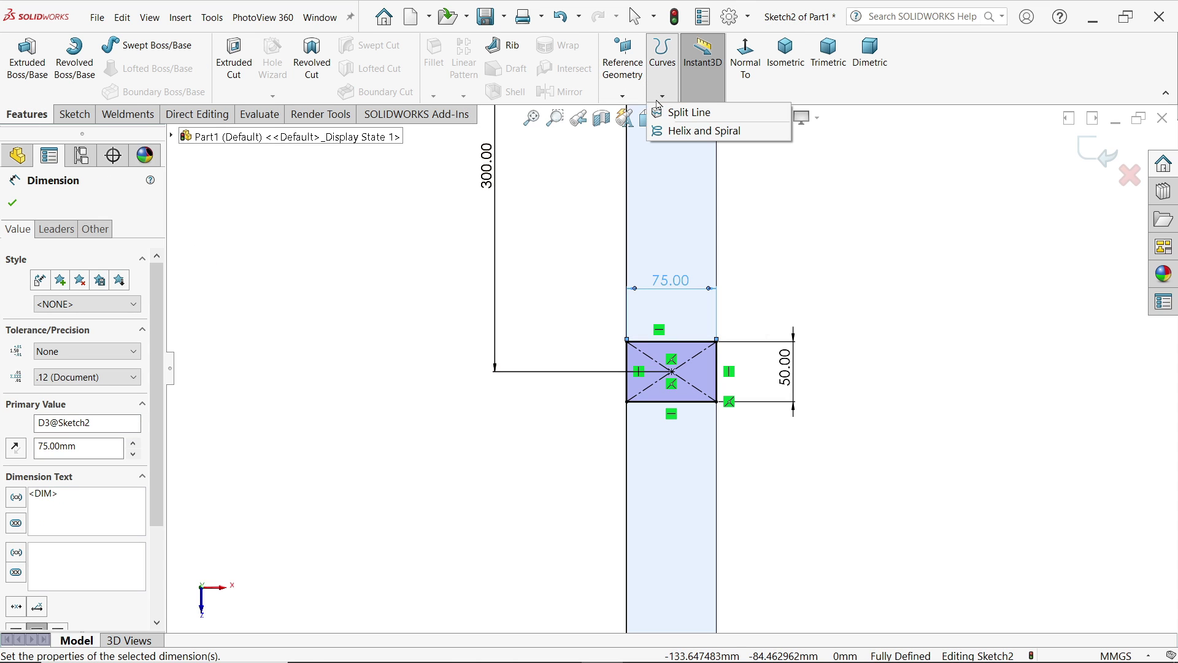
{"action": "left_click", "coordinate": [685, 113]}
{"action": "left_click", "coordinate": [785, 54]}
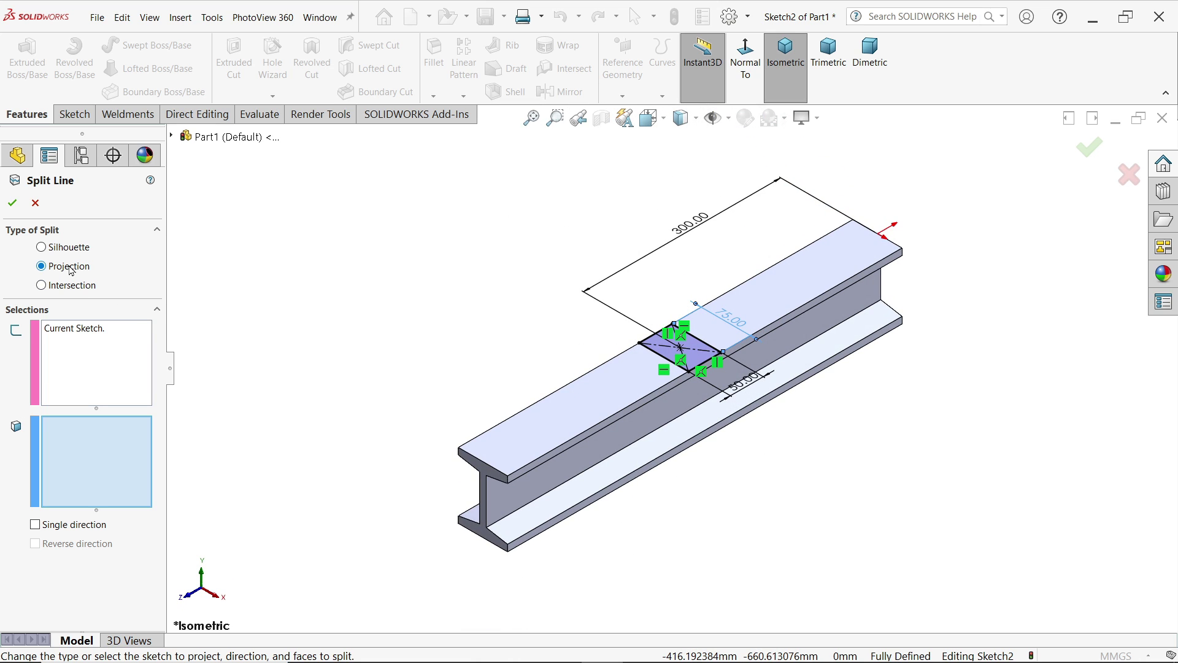
{"action": "scroll", "coordinate": [817, 284], "scroll_direction": "down", "scroll_amount": 2}
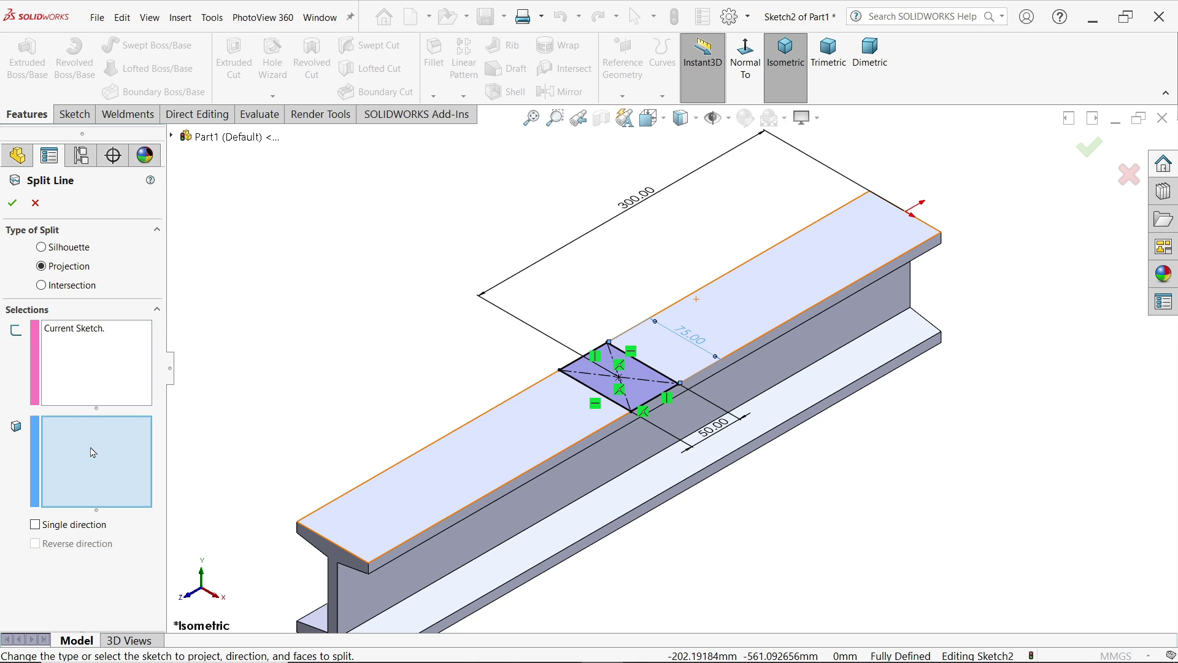
{"action": "left_click", "coordinate": [522, 433]}
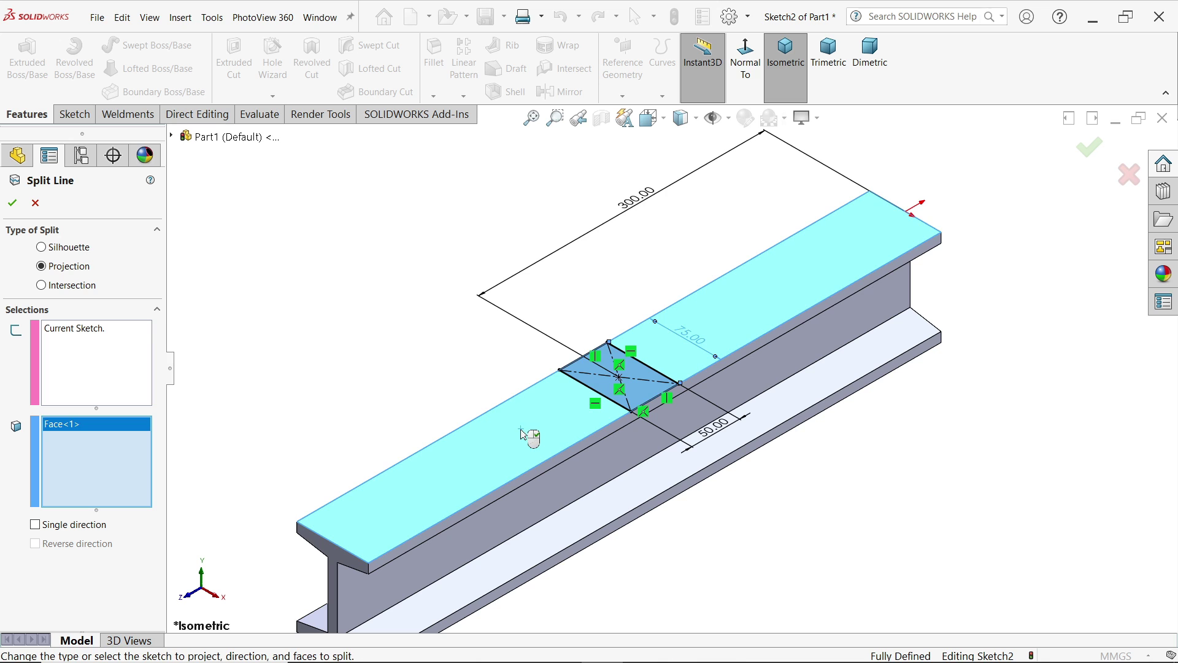
{"action": "left_click", "coordinate": [13, 206]}
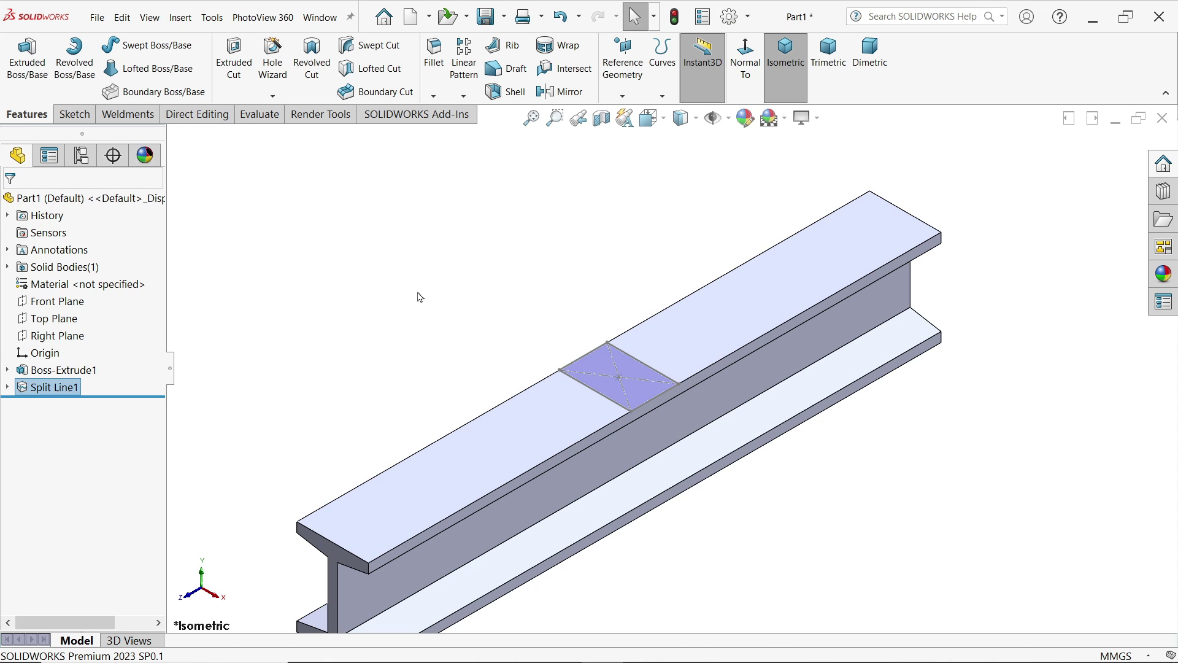
On the beam's bottom flange face, sketch corner rectangles across both ends
{"action": "key", "text": "f"}
{"action": "middle_click_drag", "start_coordinate": [787, 500], "coordinate": [668, 142]}
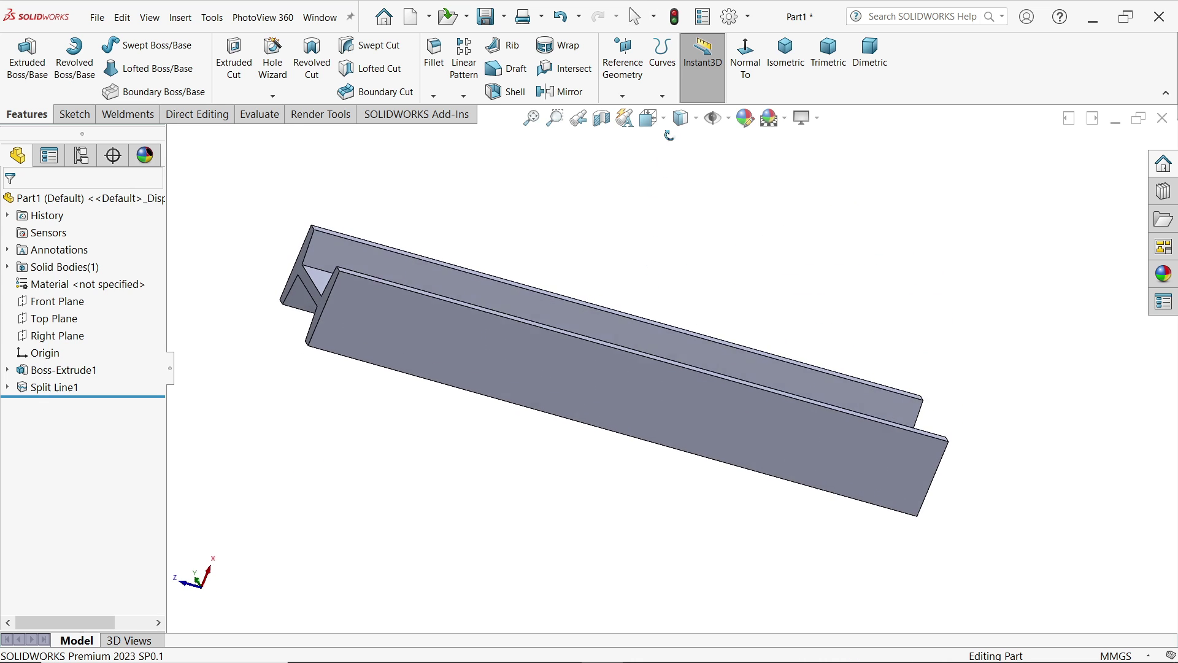
{"action": "left_click", "coordinate": [669, 394]}
{"action": "left_click", "coordinate": [715, 350]}
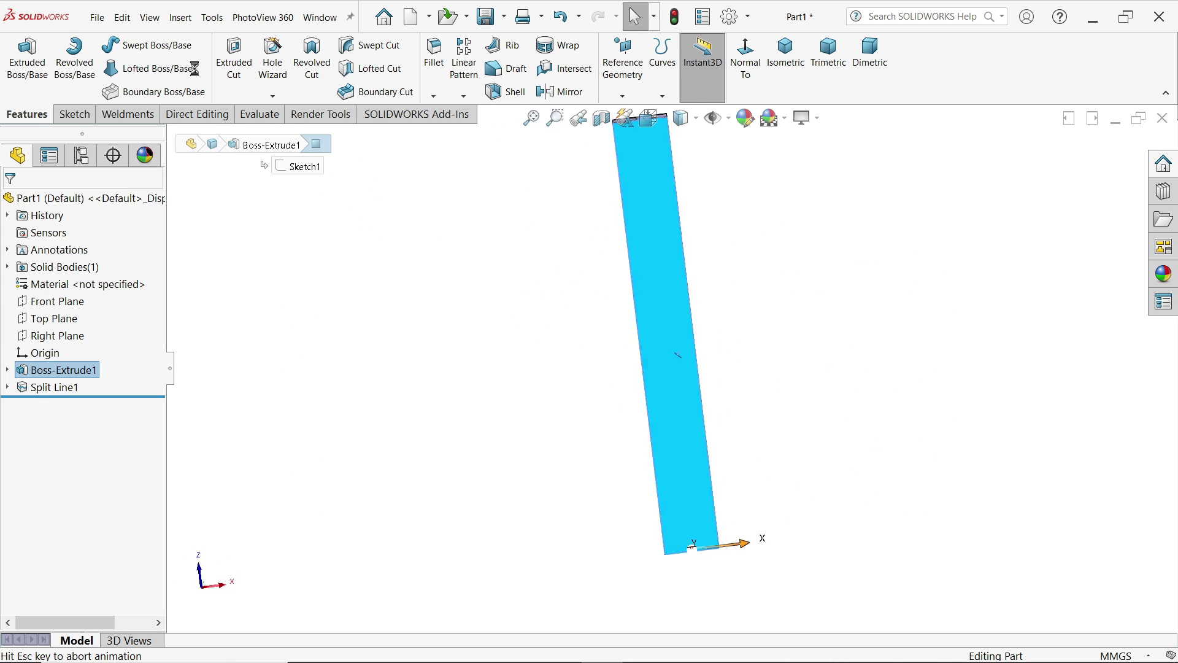
{"action": "left_click", "coordinate": [114, 73]}
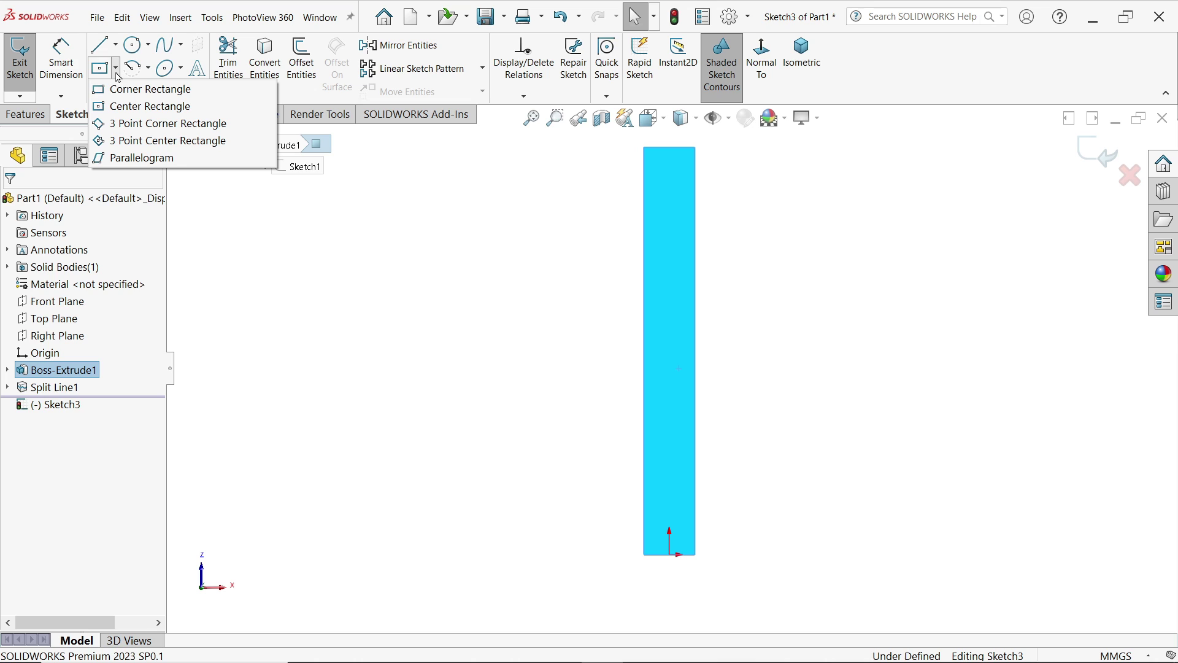
{"action": "left_click", "coordinate": [147, 87]}
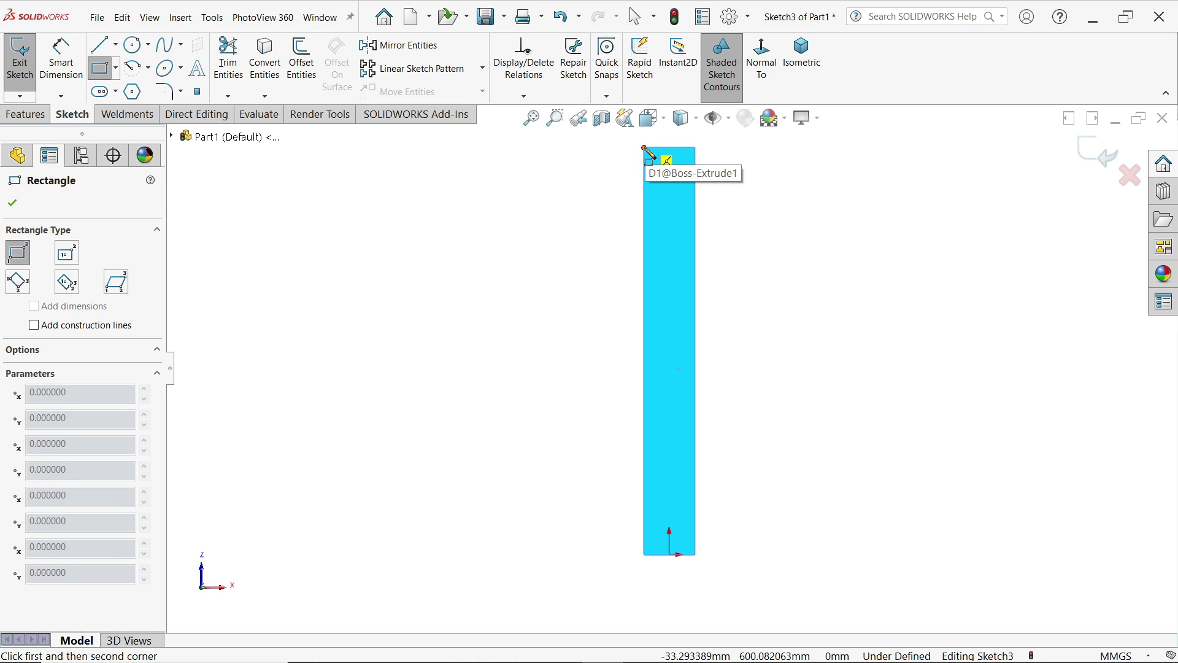
{"action": "left_click", "coordinate": [644, 148]}
{"action": "left_click", "coordinate": [695, 187]}
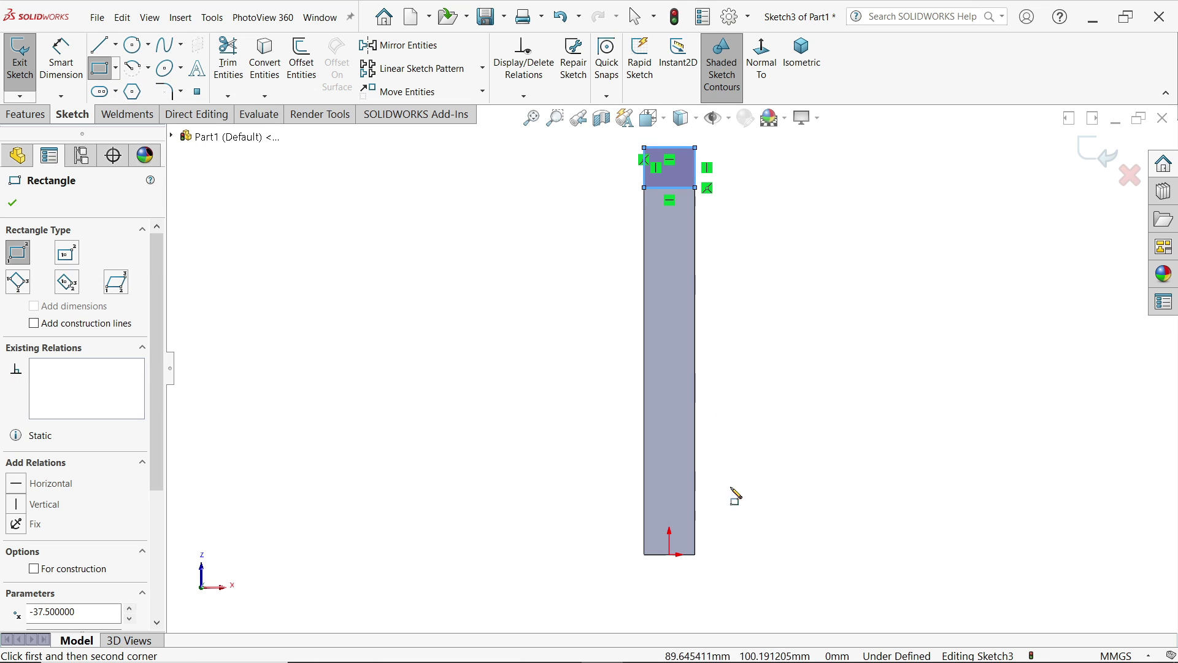
{"action": "left_click", "coordinate": [695, 554]}
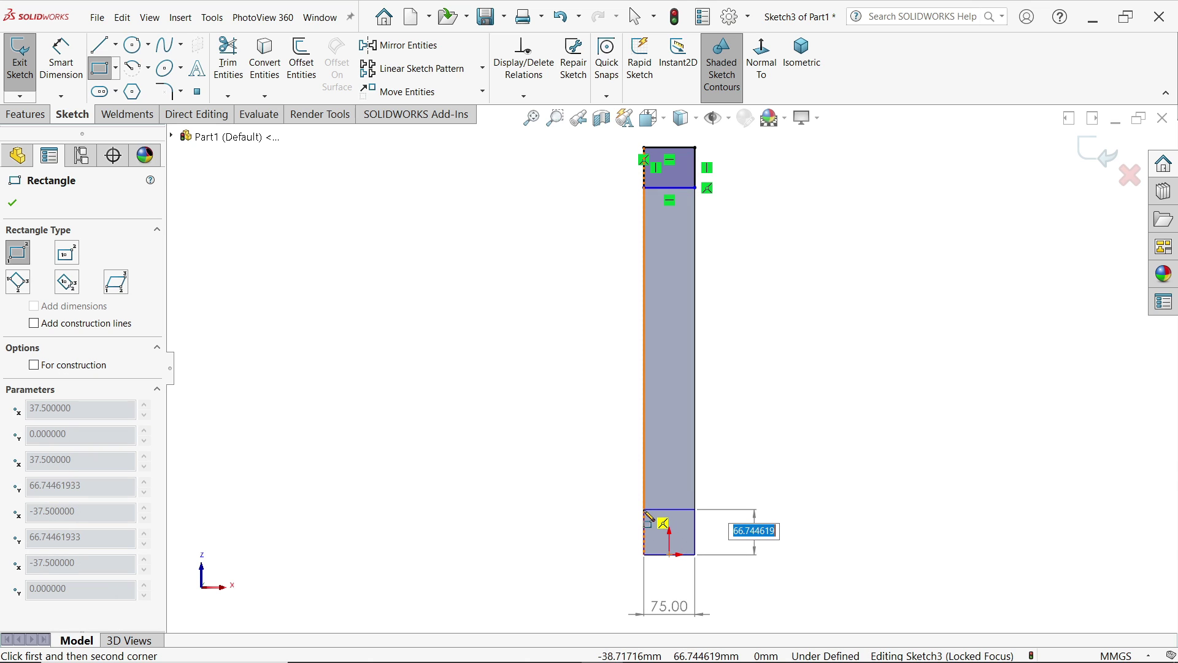
{"action": "left_click", "coordinate": [644, 509]}
{"action": "right_click", "coordinate": [450, 321]}
{"action": "left_click", "coordinate": [479, 324]}
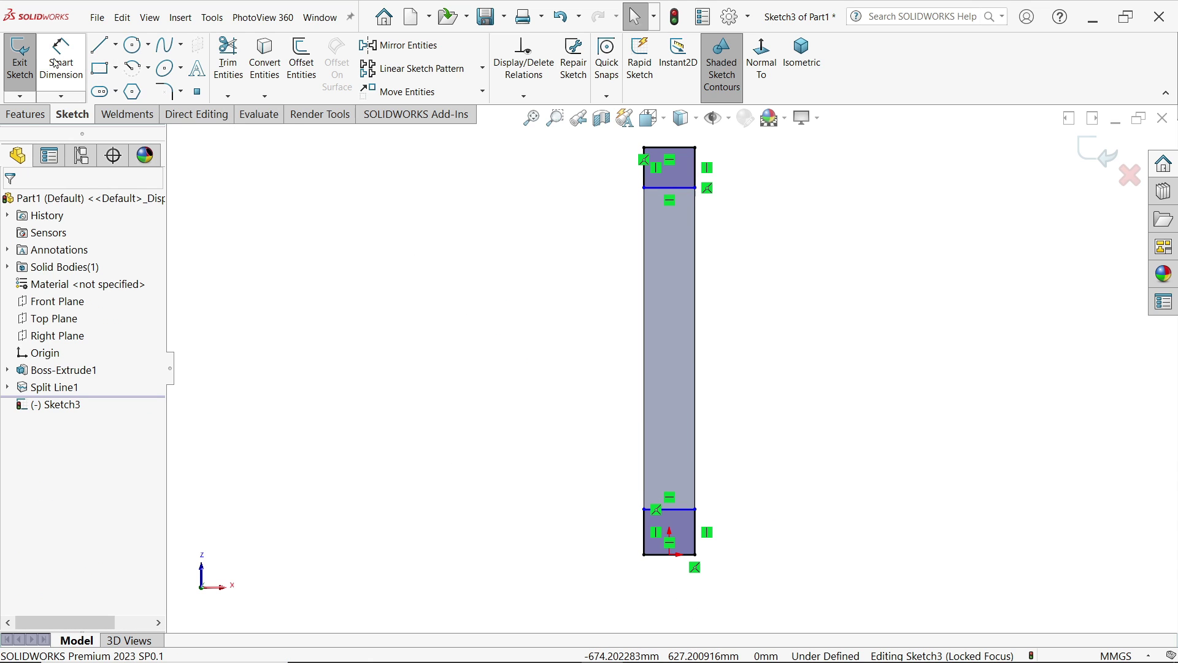
Dimension both end strips to 40 mm length
{"action": "left_click", "coordinate": [700, 179]}
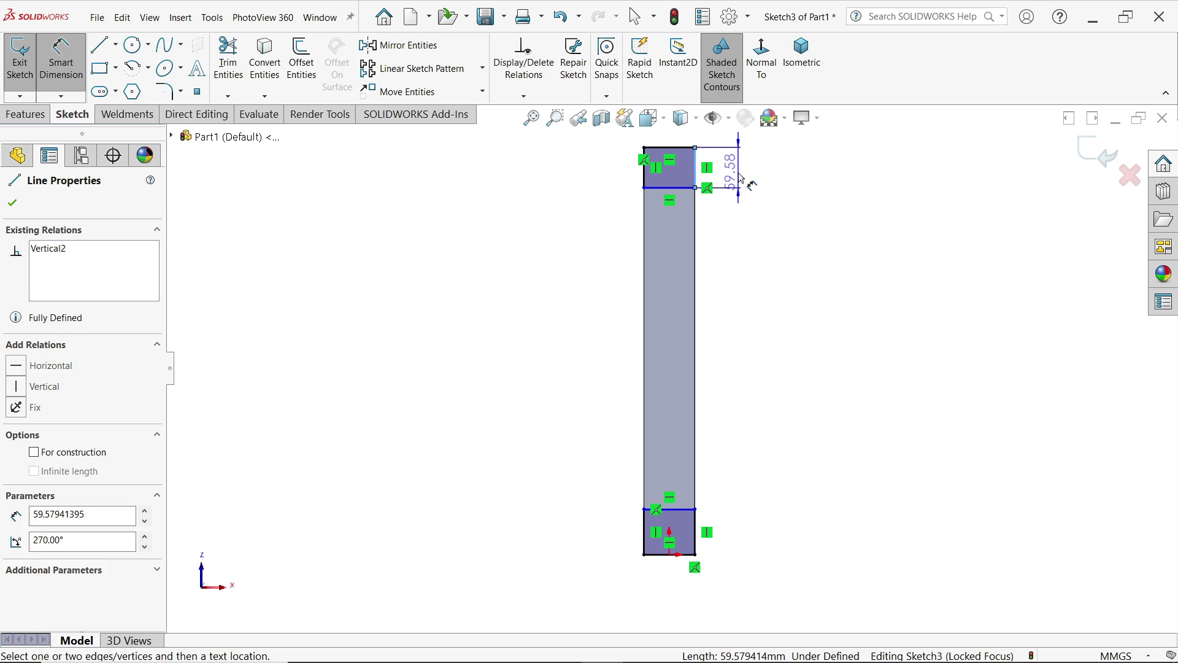
{"action": "left_click", "coordinate": [743, 177]}
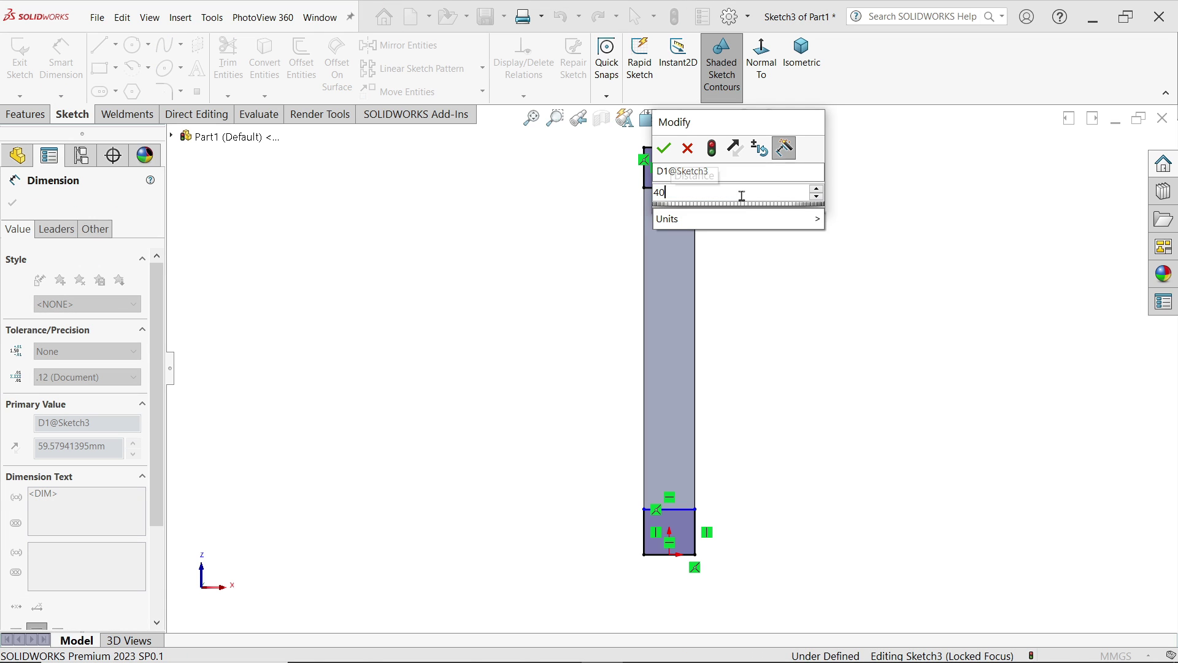
{"action": "key", "text": "Return"}
{"action": "left_click", "coordinate": [695, 532]}
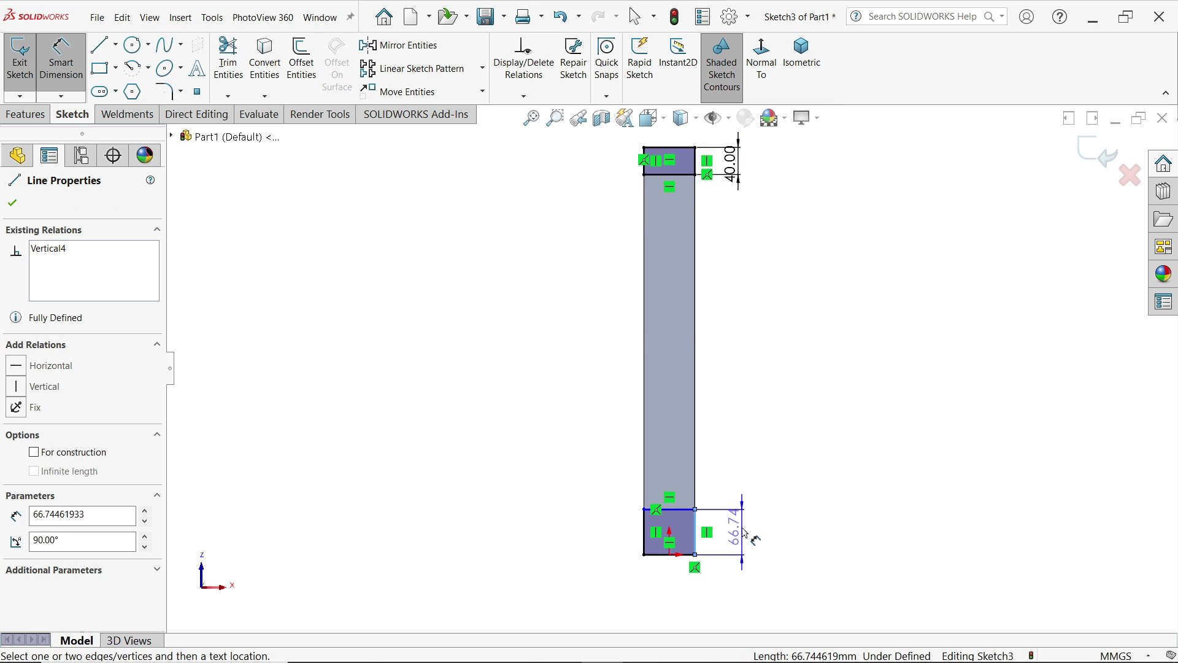
{"action": "left_click", "coordinate": [744, 532]}
{"action": "type", "text": "40"}
{"action": "key", "text": "Return"}
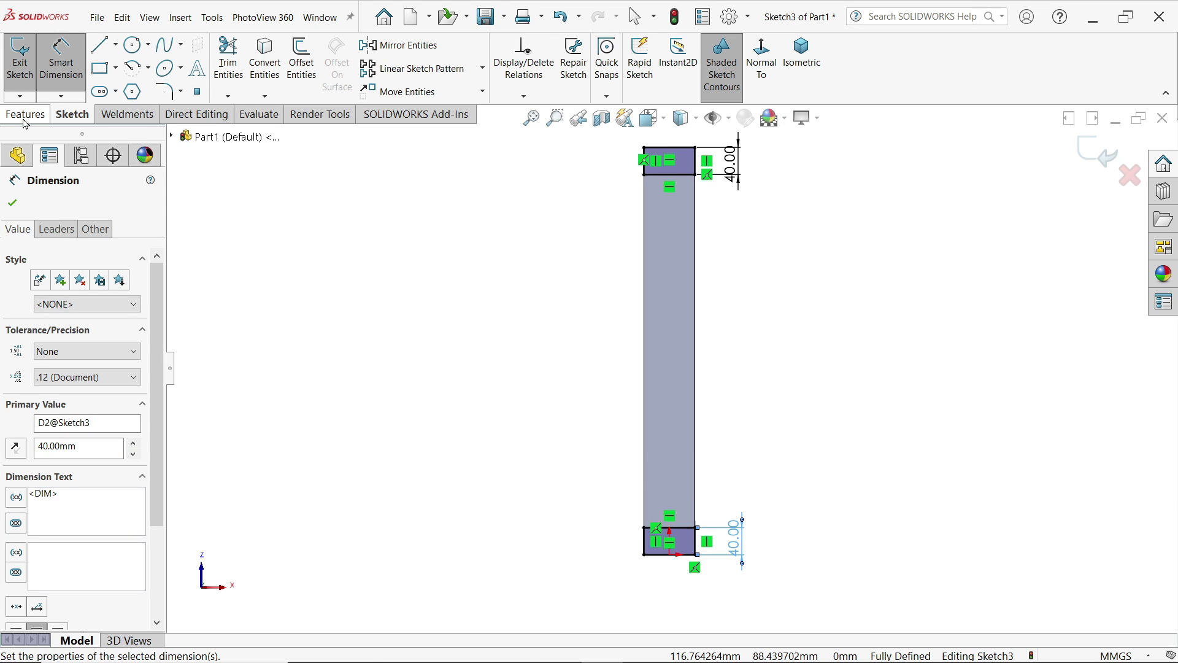
Create a second Split Line projecting the end strips onto the bottom flange face
{"action": "left_click", "coordinate": [25, 117]}
{"action": "left_click", "coordinate": [663, 61]}
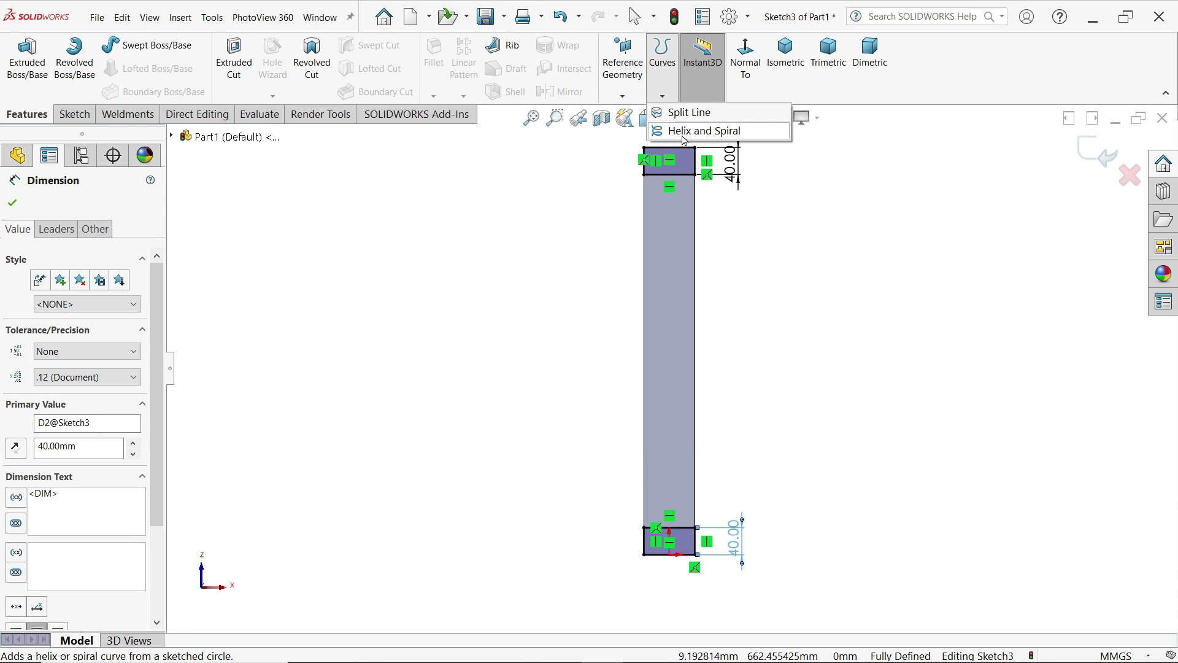
{"action": "left_click", "coordinate": [685, 113]}
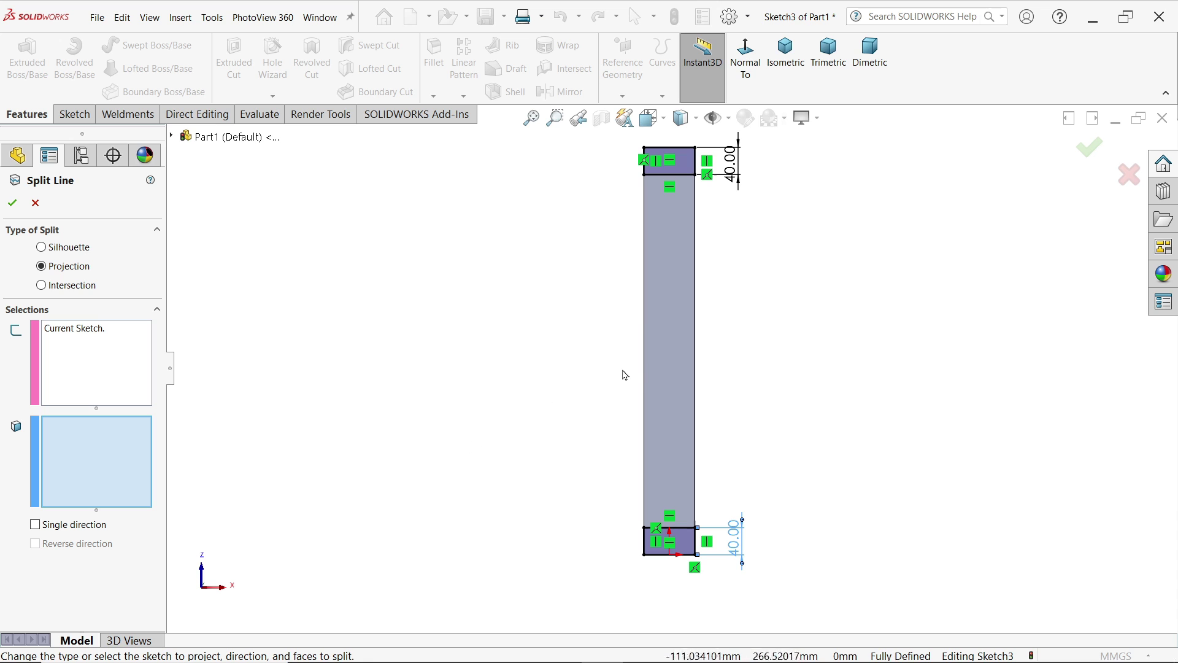
{"action": "left_click", "coordinate": [670, 375]}
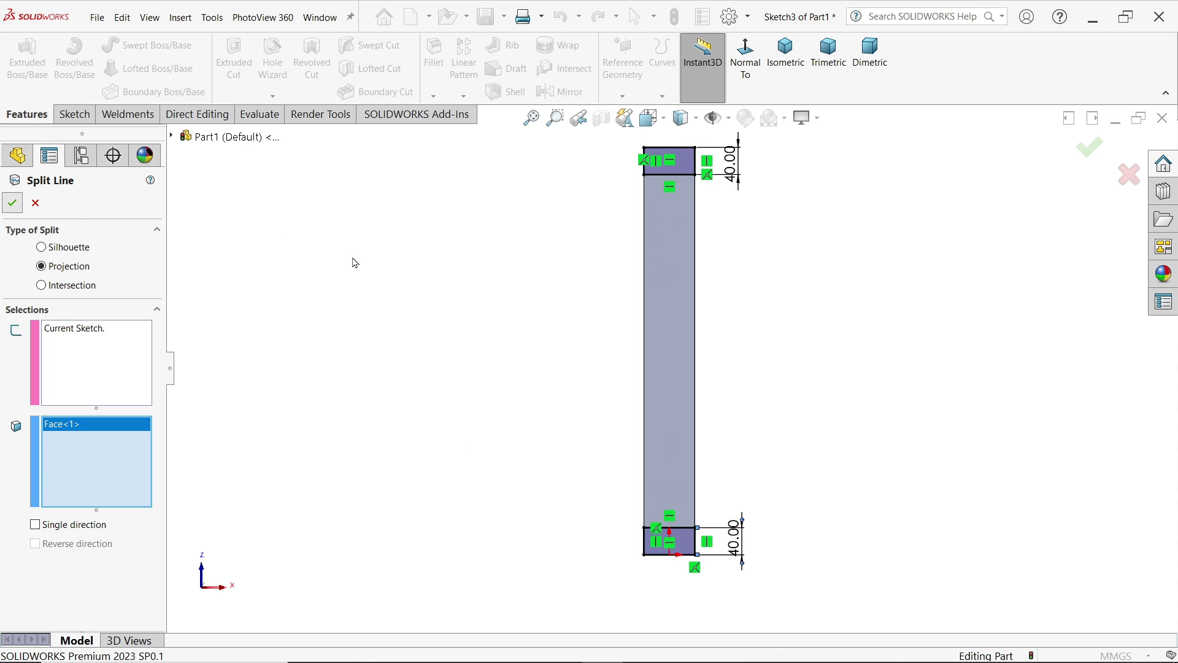
{"action": "key", "text": "Return"}
{"action": "middle_click_drag", "start_coordinate": [487, 289], "coordinate": [553, 393]}
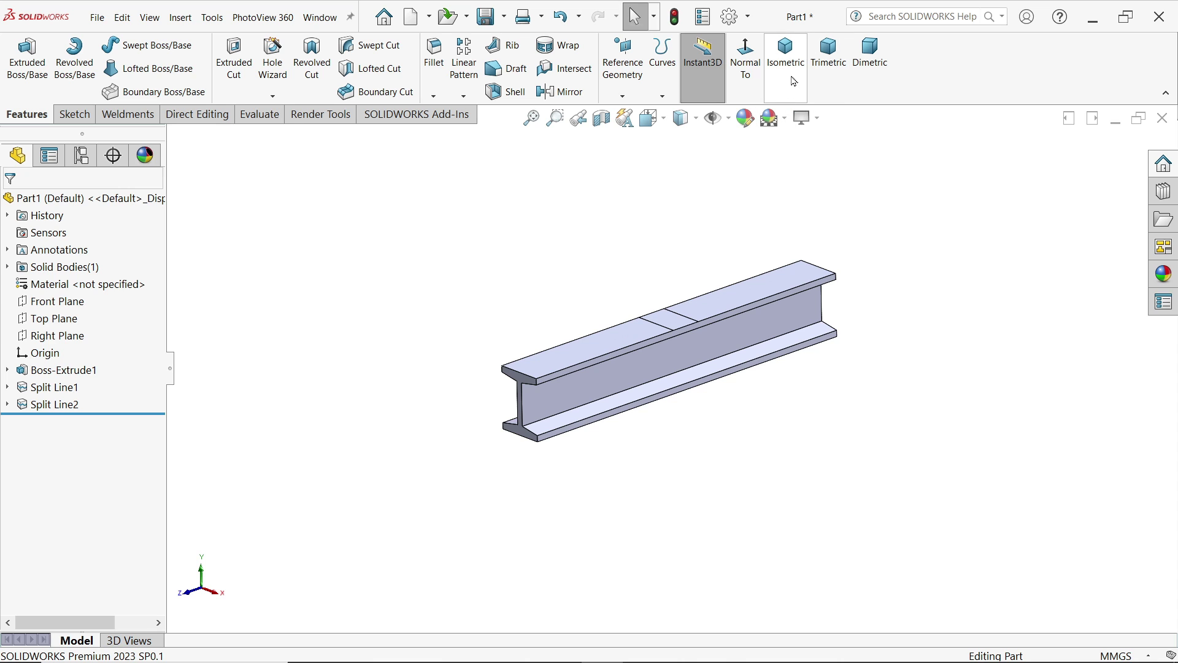
Switch to the isometric view and start a fillet with a 5 mm radius
{"action": "left_click", "coordinate": [787, 56]}
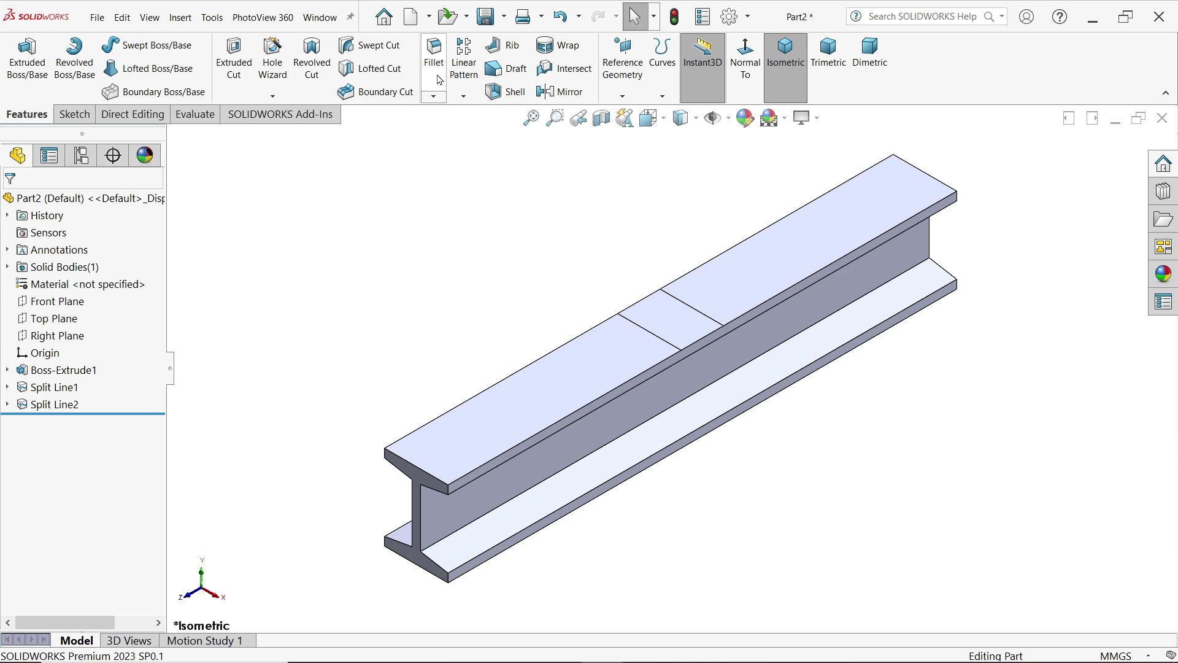
{"action": "left_click", "coordinate": [440, 79]}
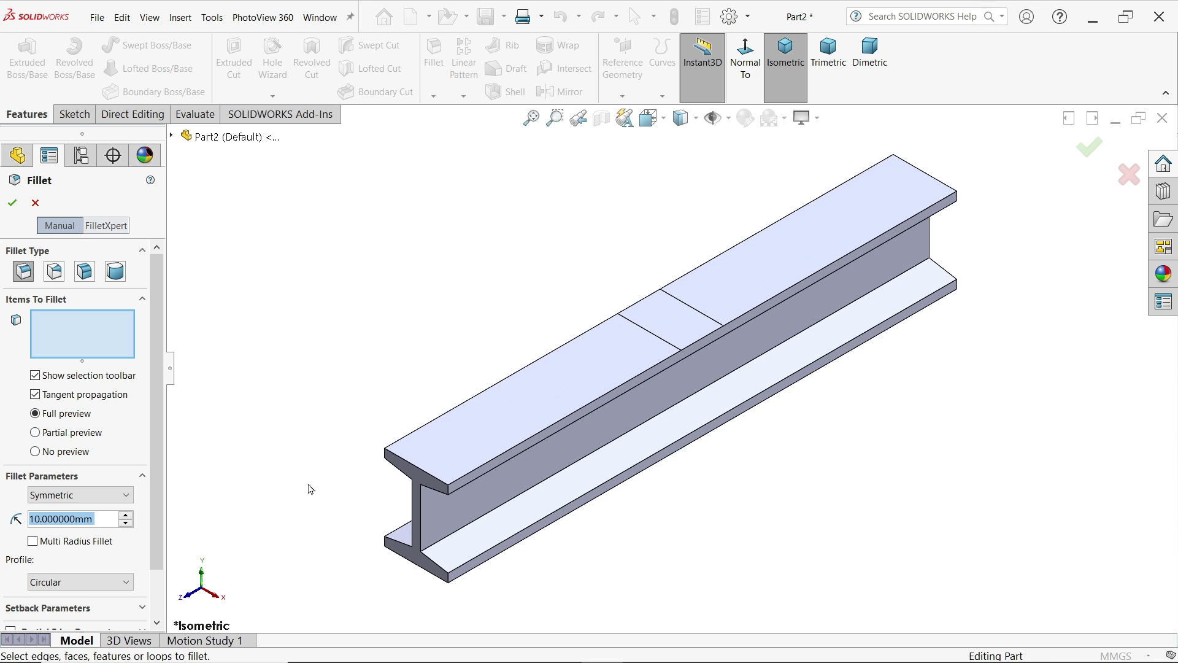
{"action": "type", "text": "5"}
{"action": "key", "text": "Return"}
{"action": "scroll", "coordinate": [454, 519], "scroll_direction": "down", "scroll_amount": 5}
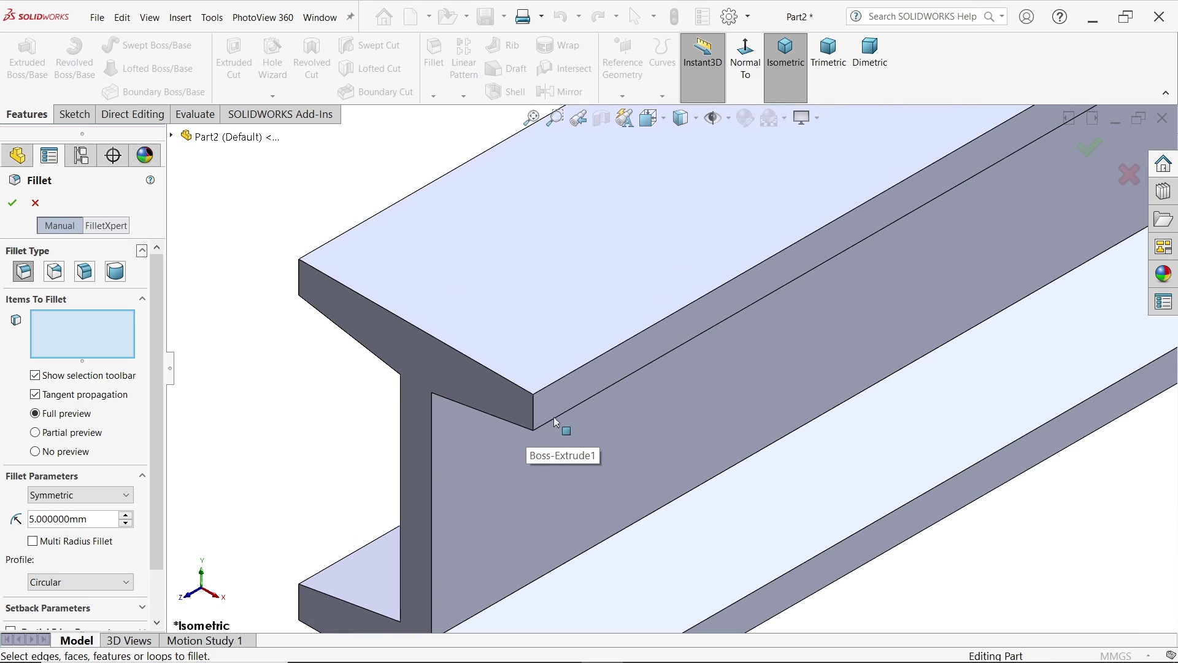
Select the inner web-to-flange and flange edges and accept the 5 mm fillet
{"action": "left_click", "coordinate": [575, 406]}
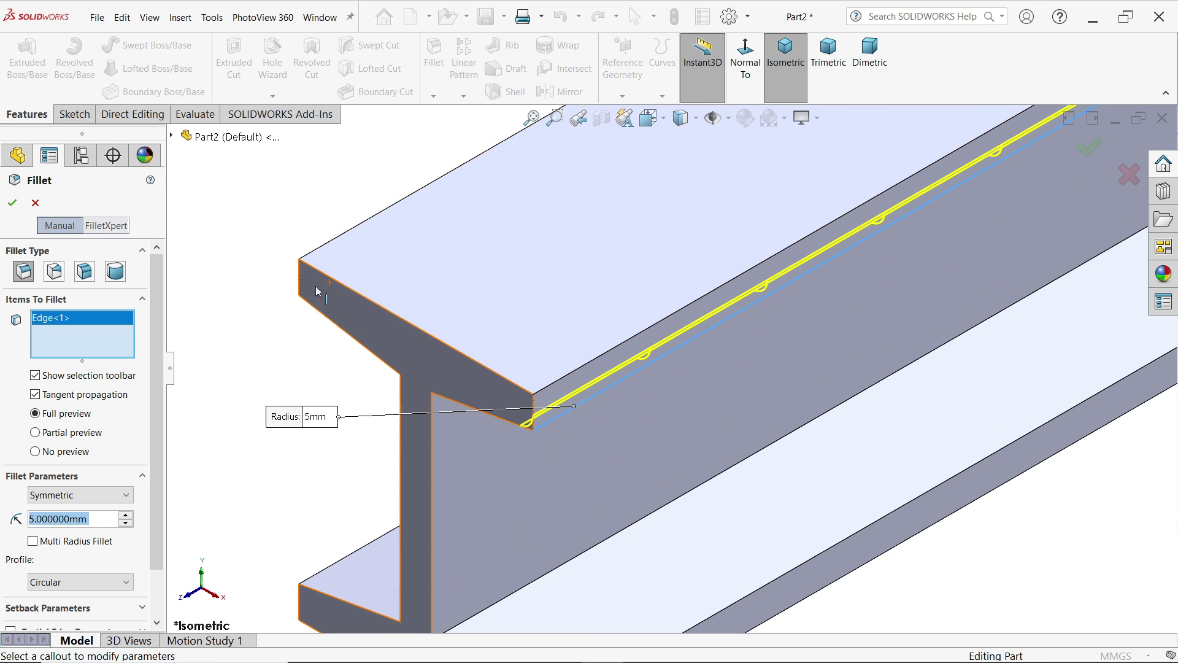
{"action": "left_click", "coordinate": [326, 294]}
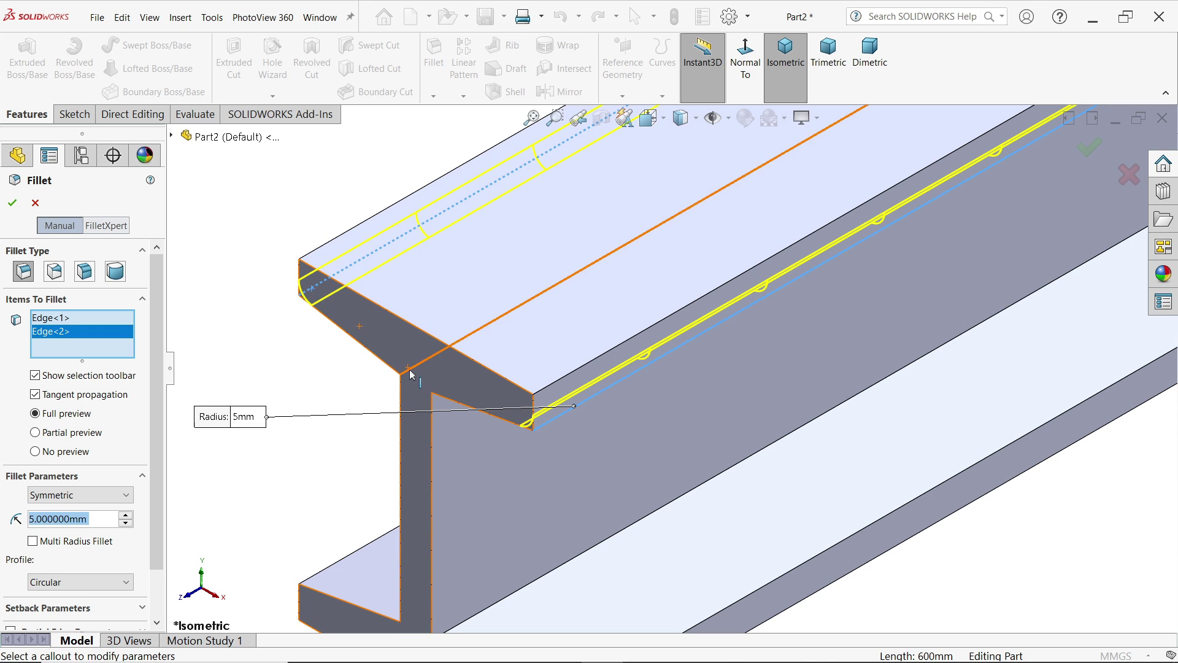
{"action": "left_click", "coordinate": [430, 379]}
{"action": "left_click", "coordinate": [437, 393]}
{"action": "scroll", "coordinate": [739, 243], "scroll_direction": "up", "scroll_amount": 2}
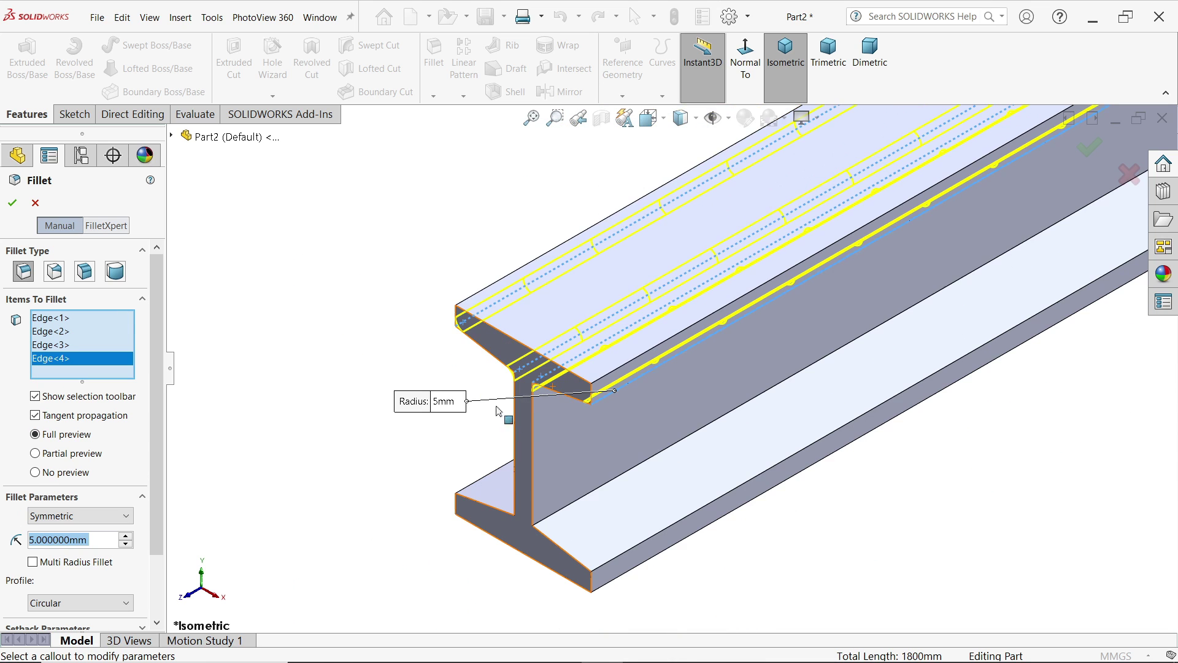
{"action": "scroll", "coordinate": [570, 518], "scroll_direction": "down", "scroll_amount": 2}
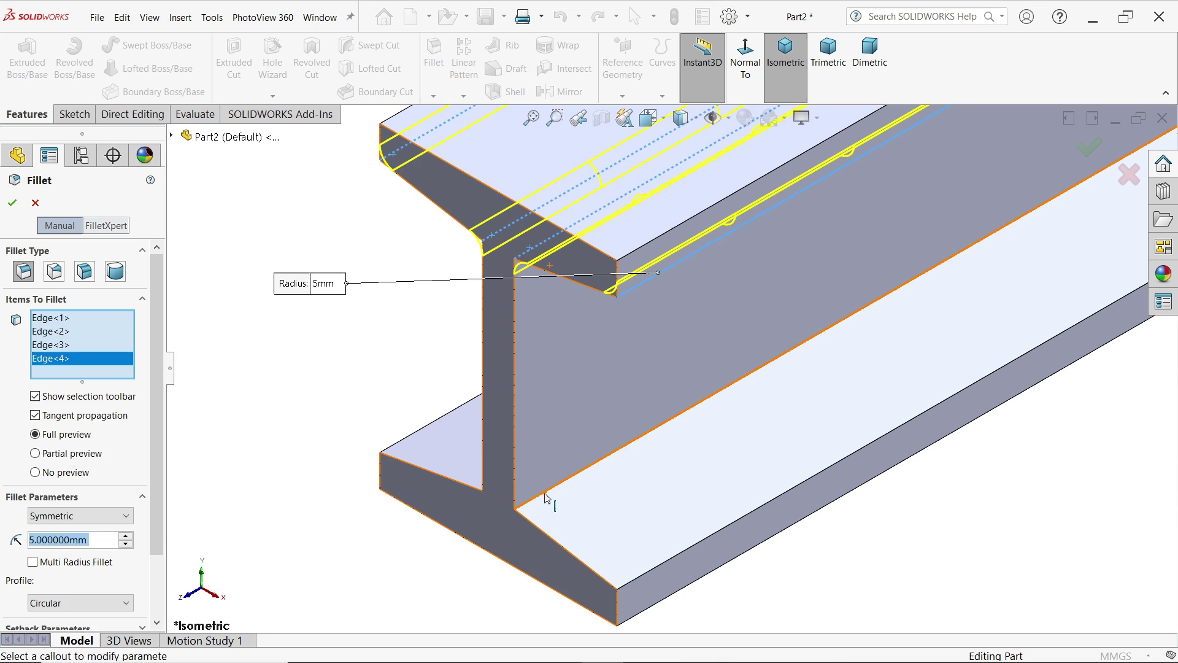
{"action": "left_click", "coordinate": [499, 488]}
{"action": "left_click", "coordinate": [415, 459]}
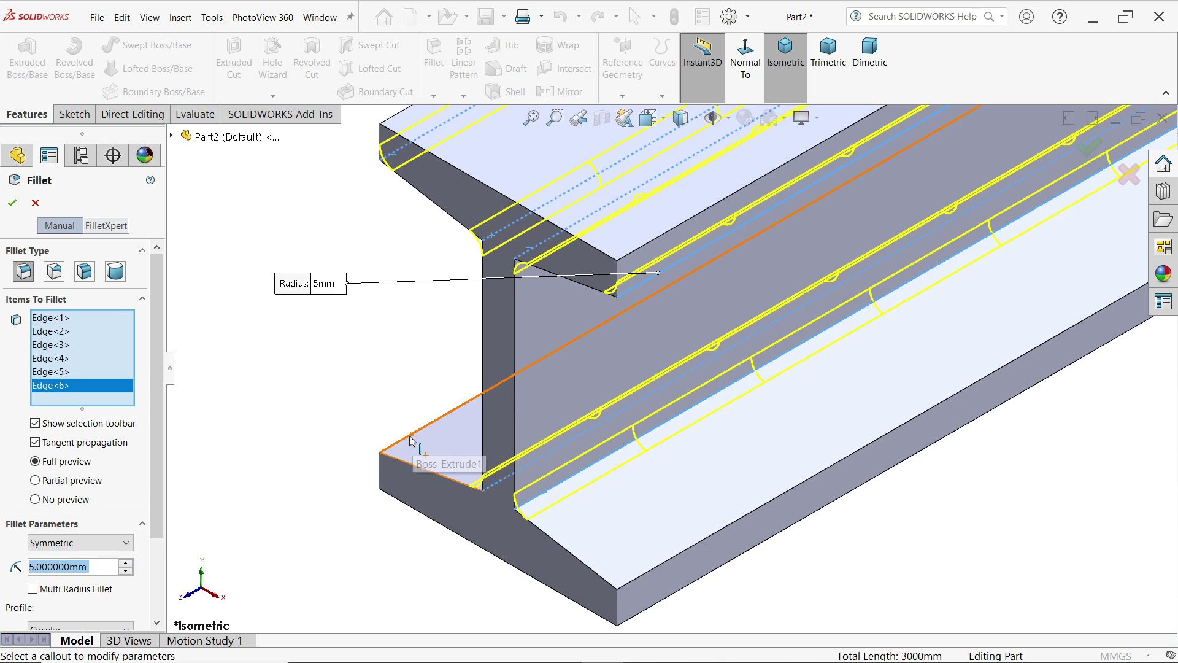
{"action": "left_click", "coordinate": [414, 448]}
{"action": "left_click", "coordinate": [658, 566]}
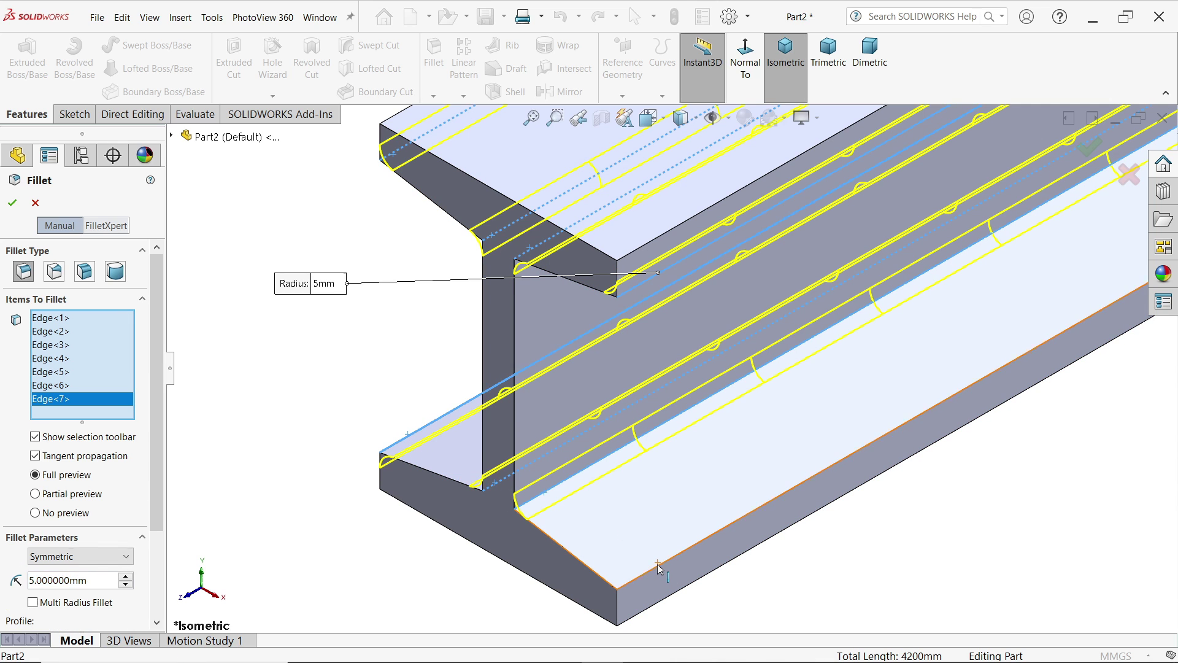
{"action": "left_click", "coordinate": [11, 203]}
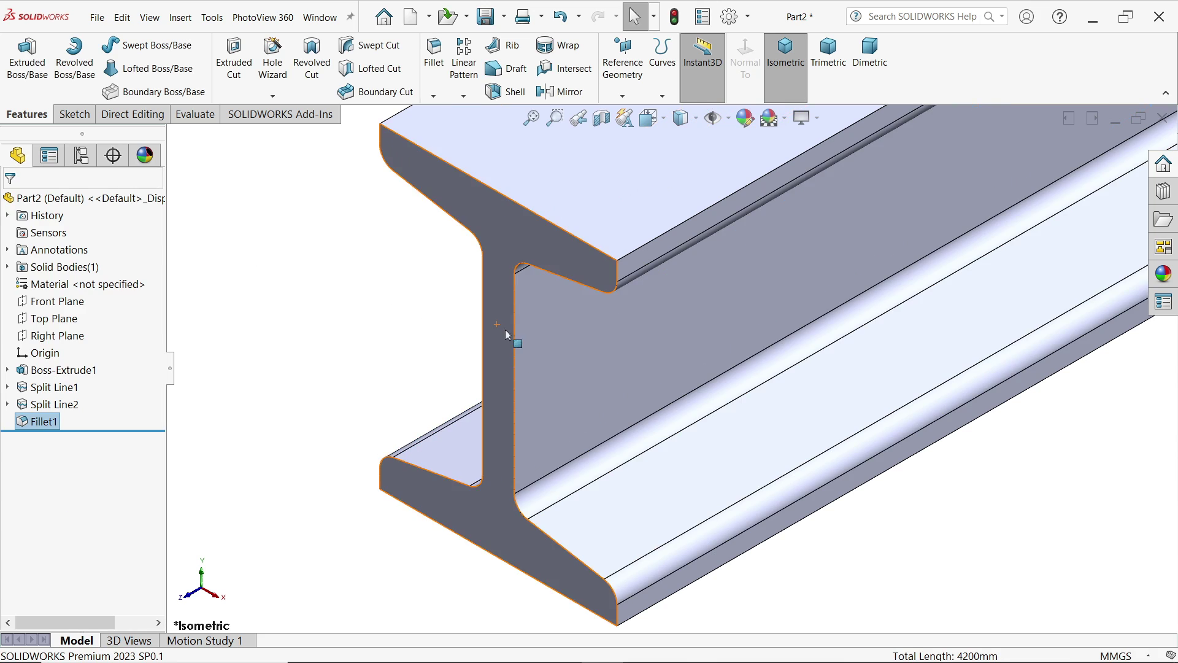
Enable the SOLIDWORKS Simulation add-in through Options > Add-Ins
{"action": "scroll", "coordinate": [614, 369], "scroll_direction": "up", "scroll_amount": 5}
{"action": "key", "text": "f"}
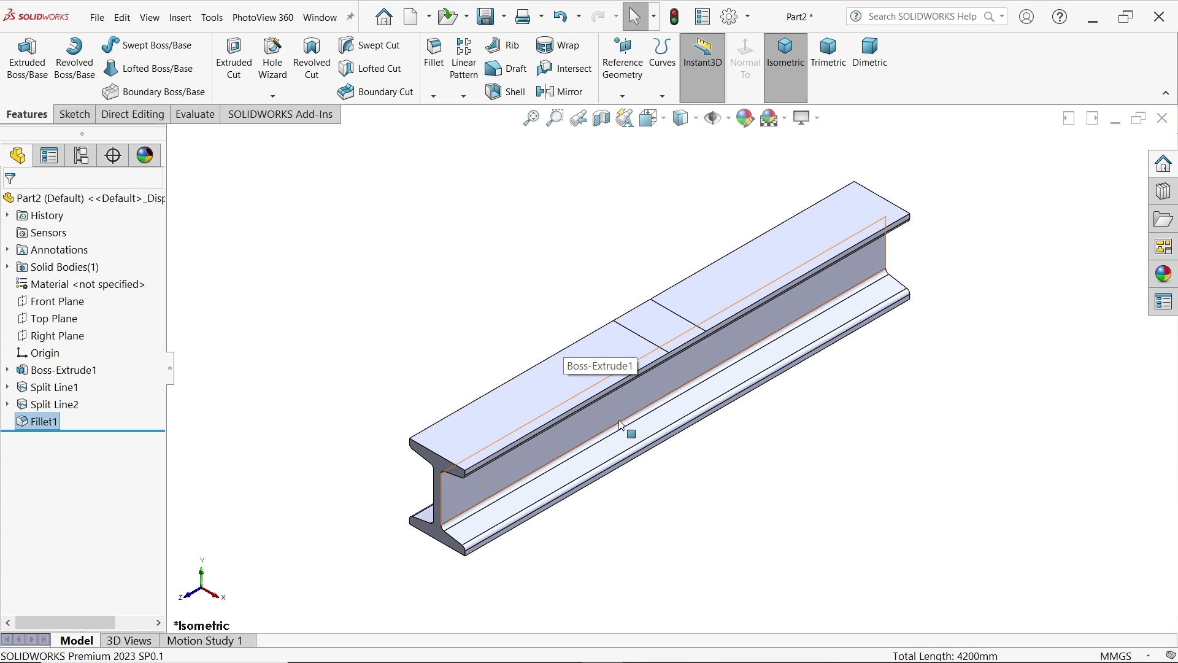
{"action": "left_click", "coordinate": [209, 22]}
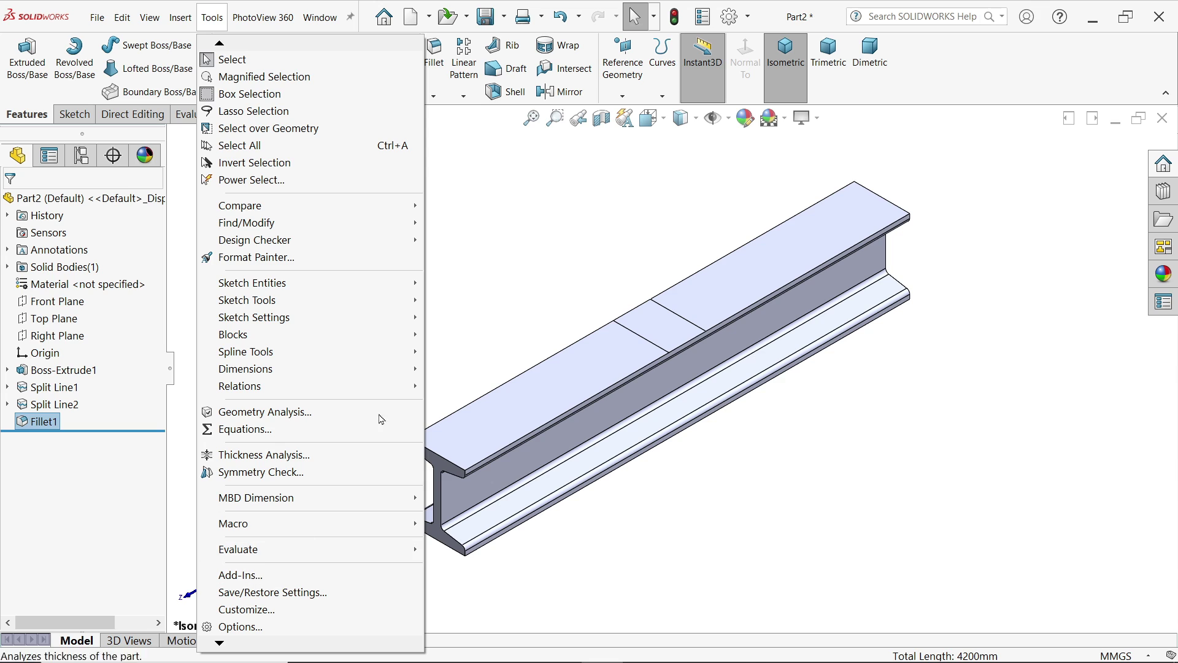
{"action": "key", "text": "Escape"}
{"action": "left_click", "coordinate": [748, 20]}
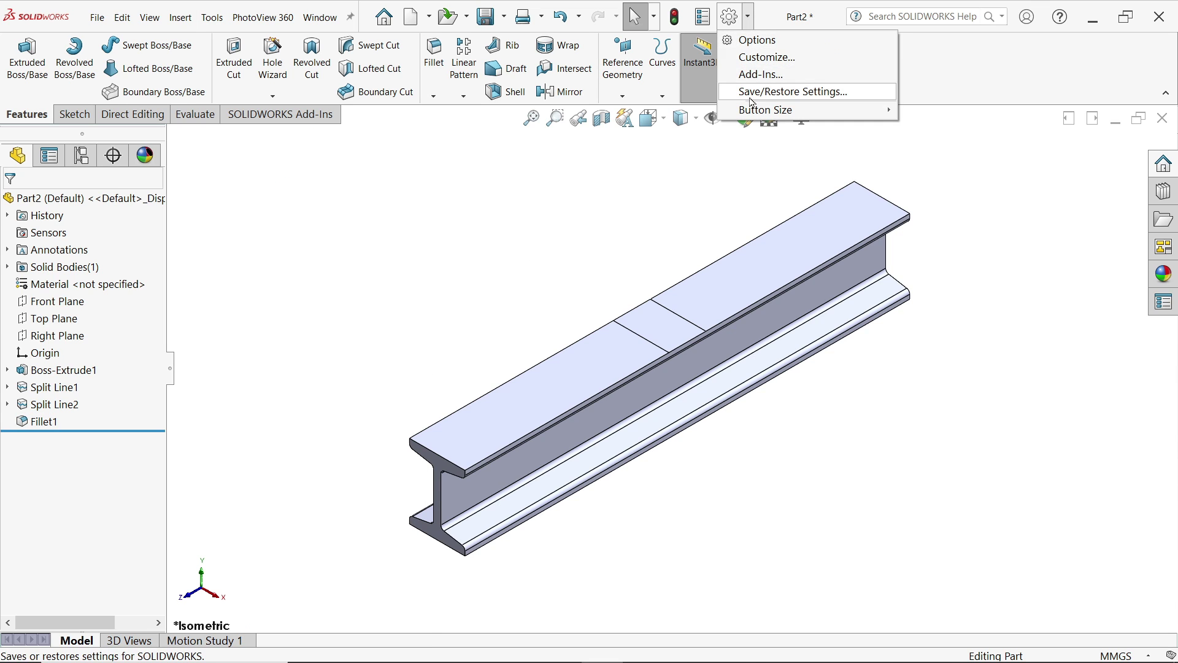
{"action": "left_click", "coordinate": [760, 74]}
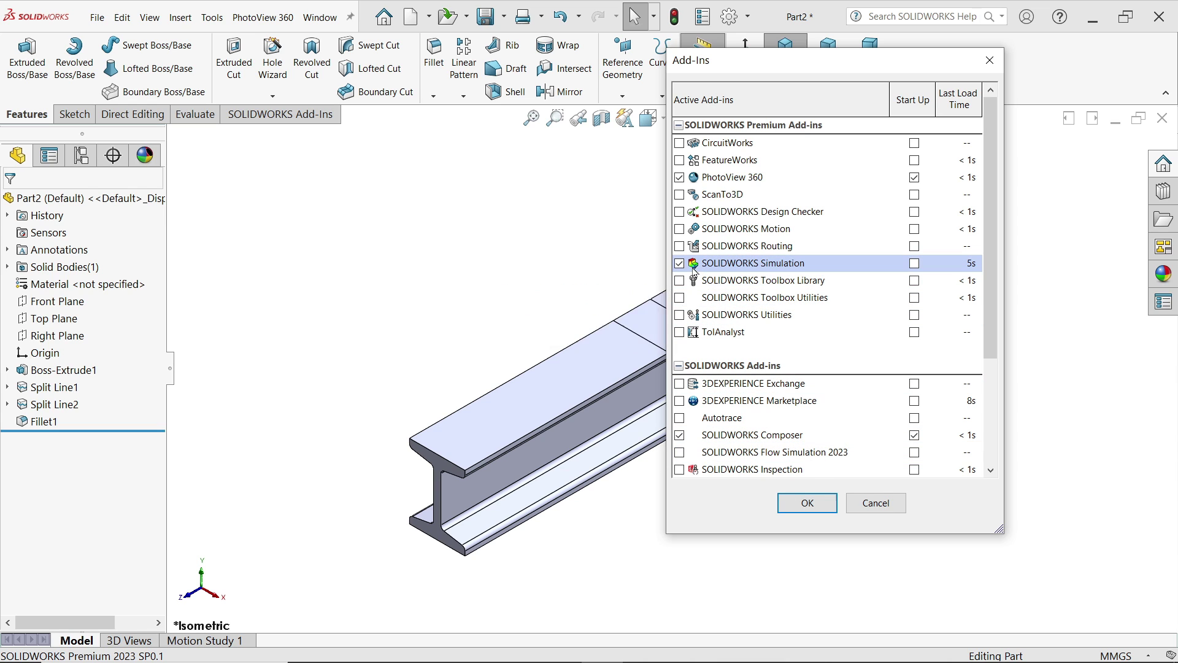
{"action": "left_click", "coordinate": [806, 510]}
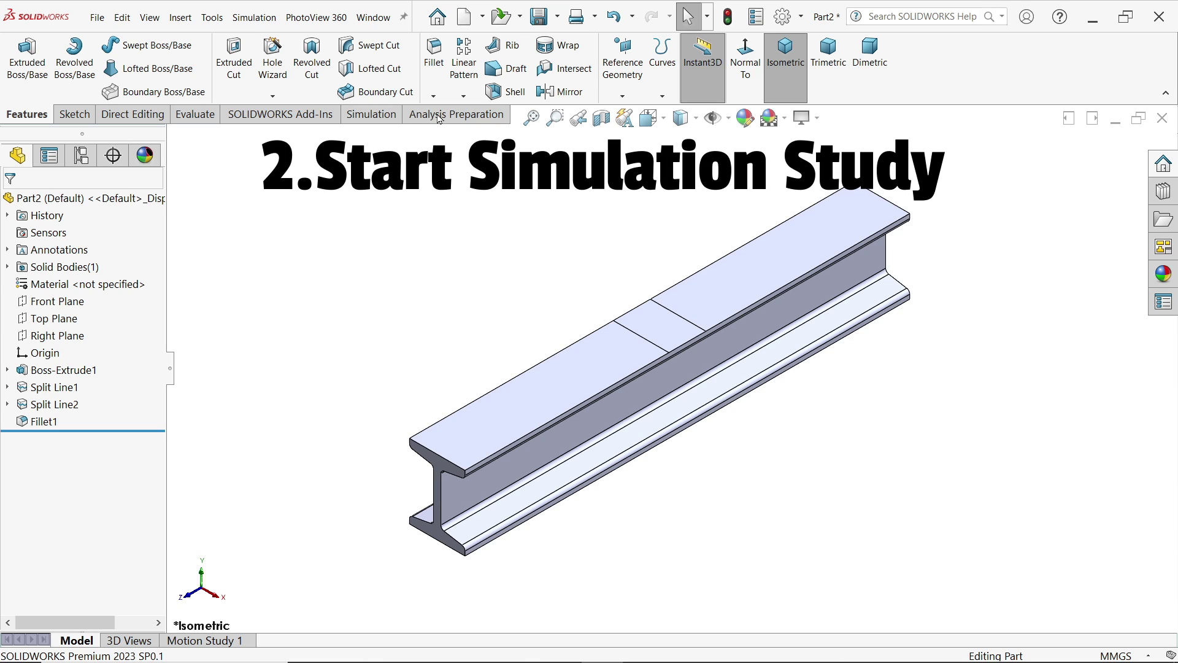
Create a Static study named 'I Beam' via Simulation > New Study
{"action": "left_click", "coordinate": [425, 123]}
{"action": "left_click", "coordinate": [385, 122]}
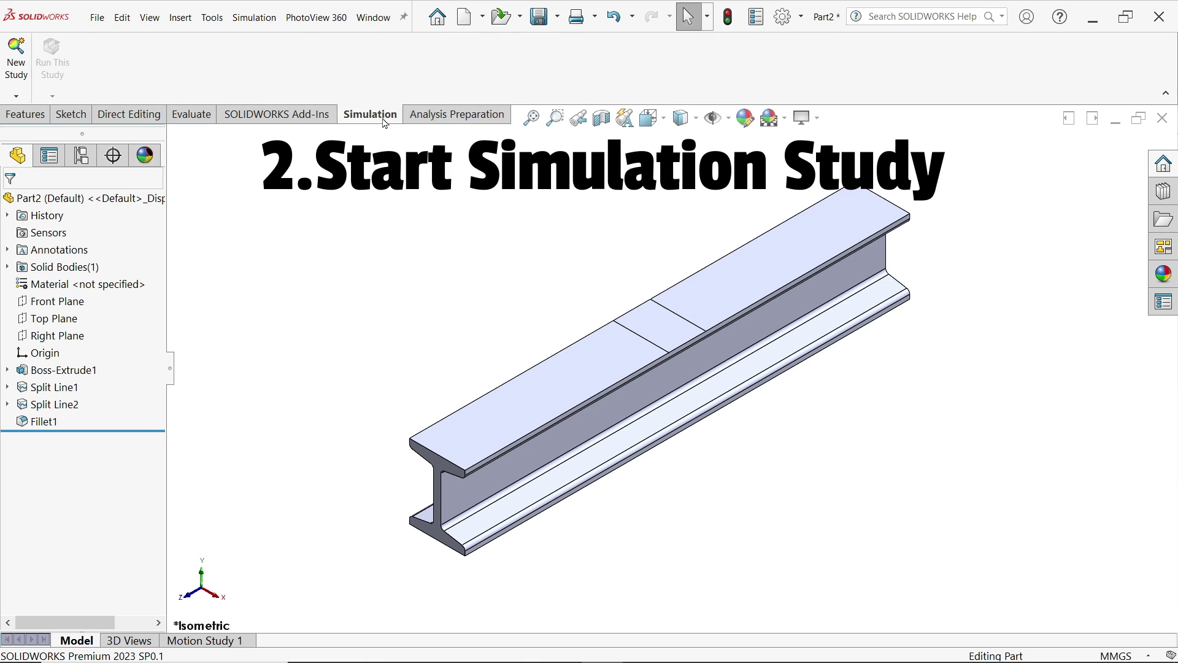
{"action": "left_click", "coordinate": [435, 121]}
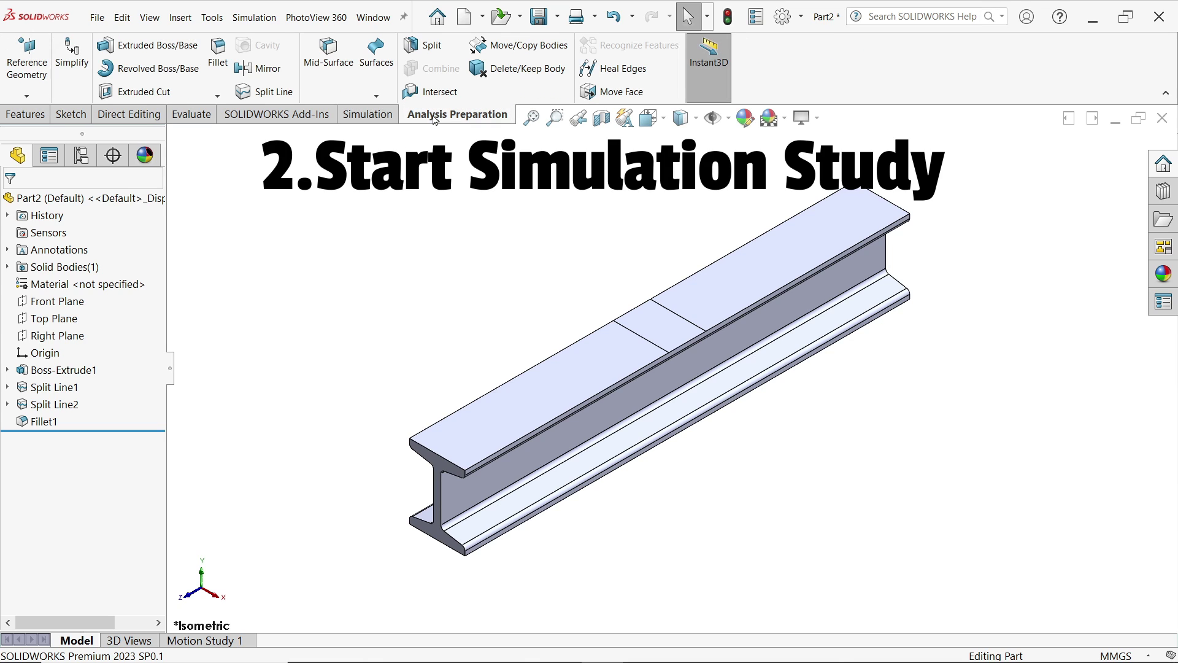
{"action": "left_click", "coordinate": [373, 125]}
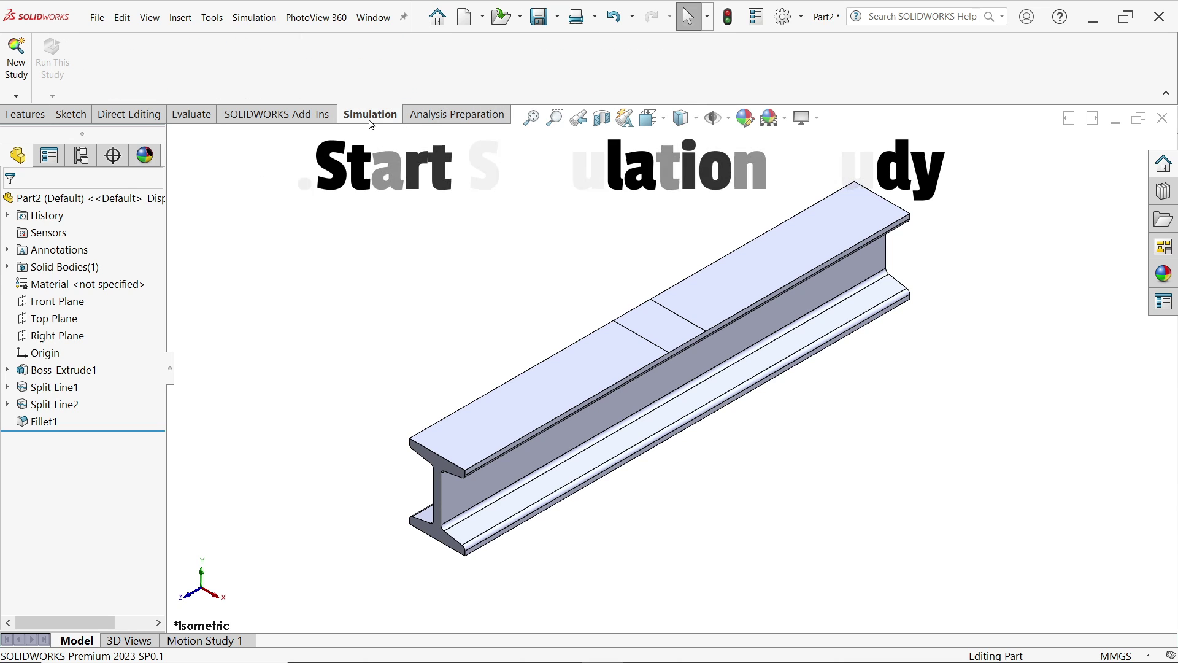
{"action": "left_click", "coordinate": [23, 97]}
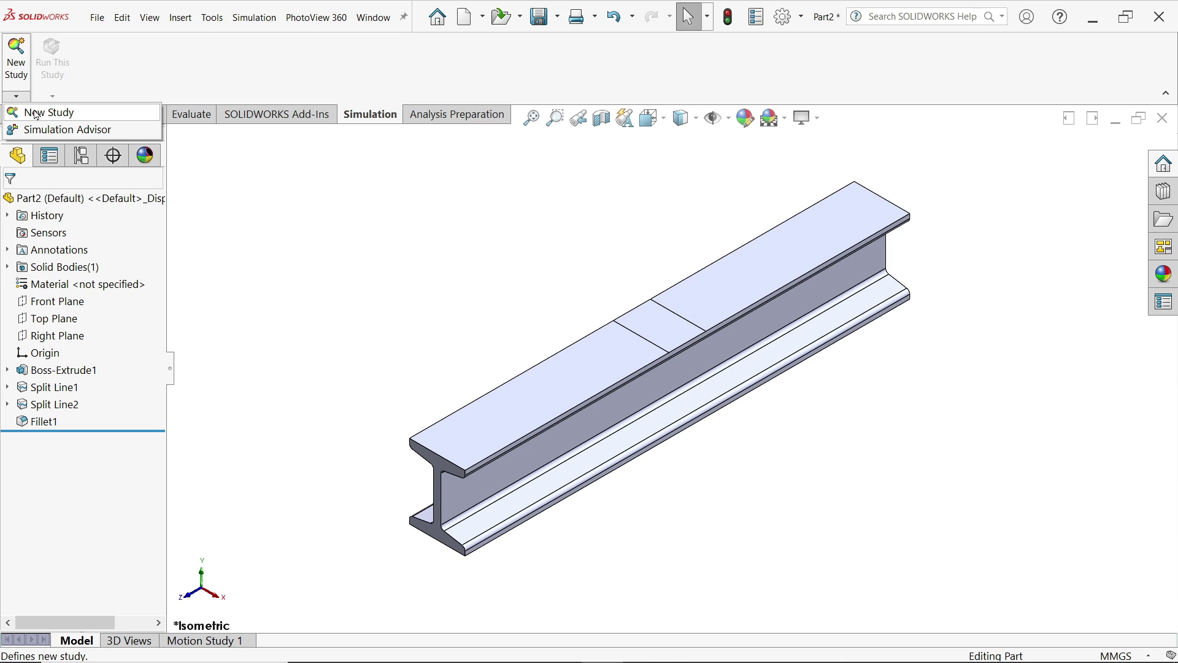
{"action": "left_click", "coordinate": [73, 116]}
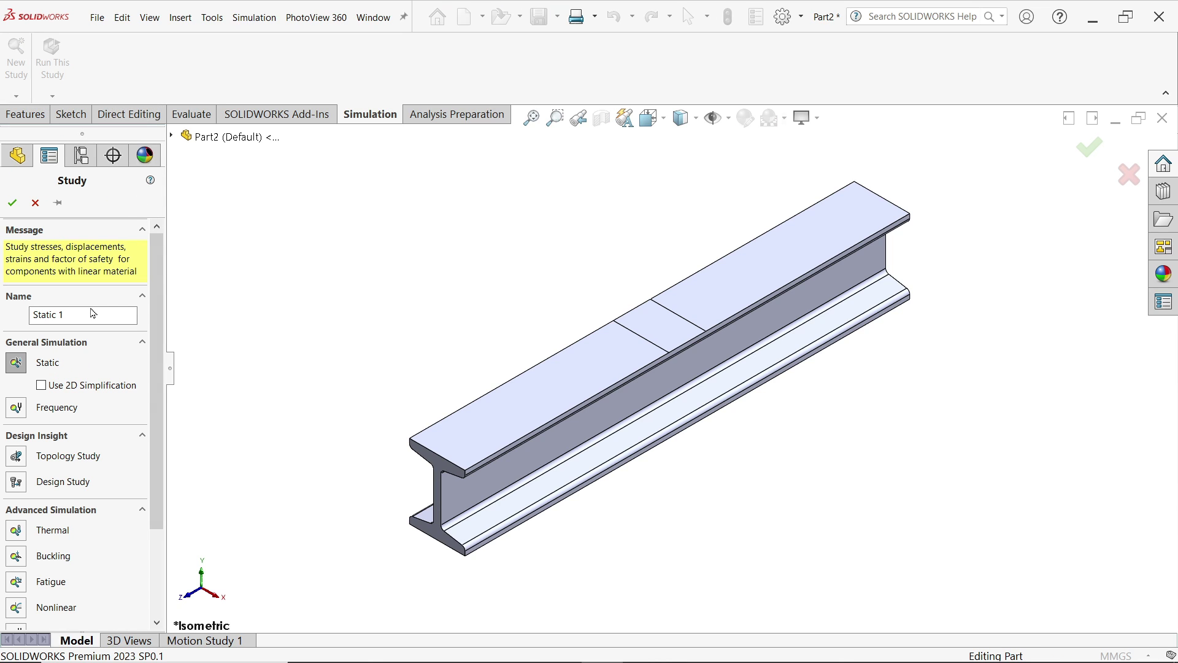
{"action": "left_click_drag", "start_coordinate": [92, 313], "coordinate": [1, 311]}
{"action": "type", "text": "I Beam"}
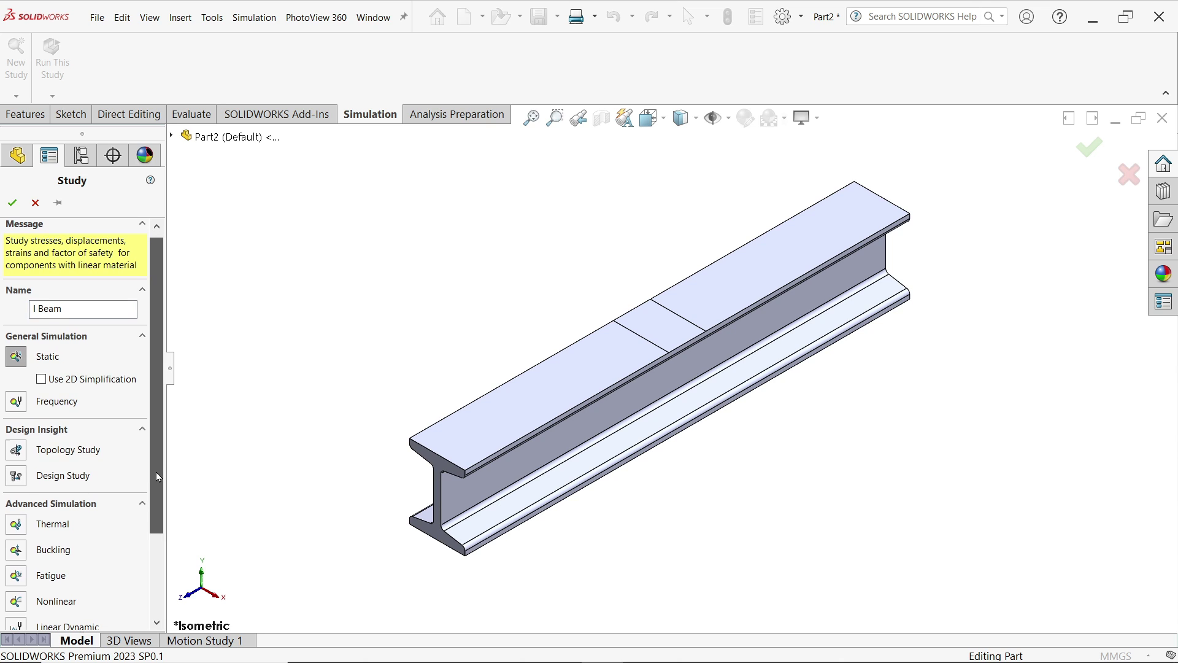
{"action": "left_click_drag", "start_coordinate": [156, 473], "coordinate": [153, 437]}
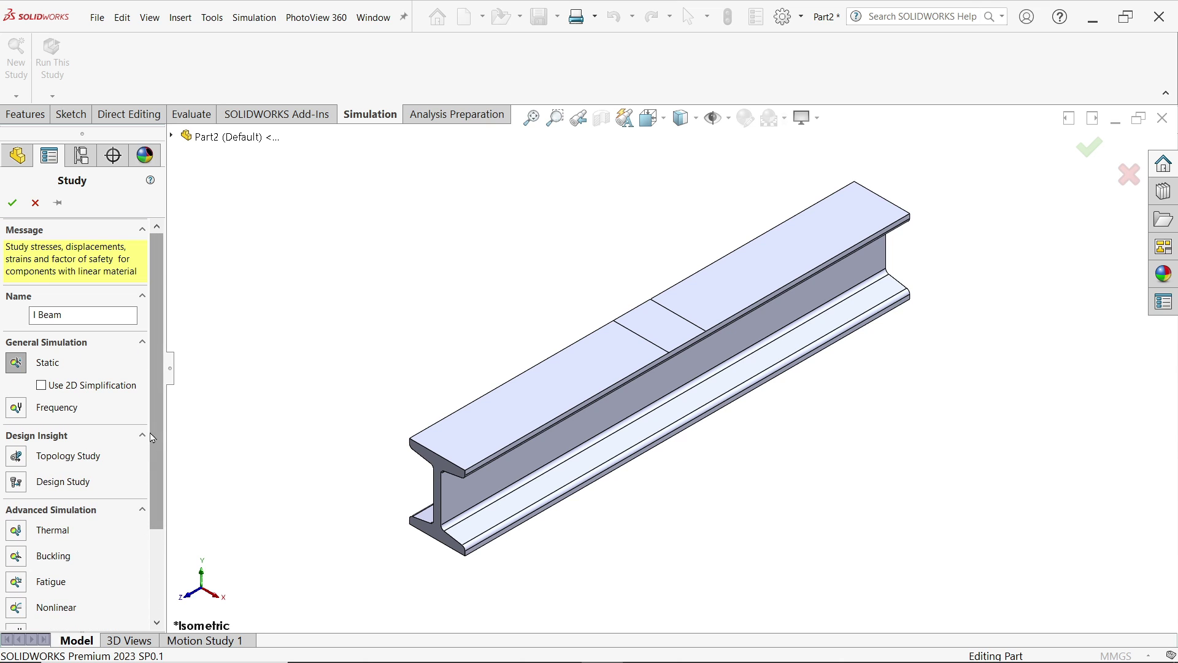
{"action": "left_click", "coordinate": [12, 202]}
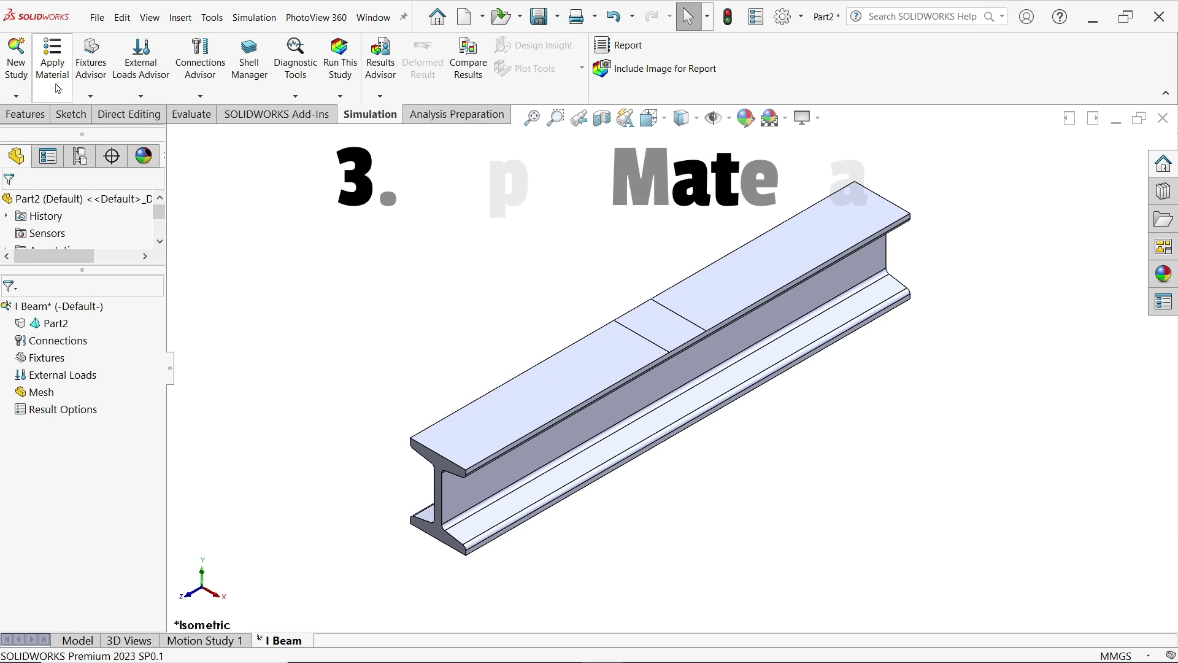
Apply Steel > AISI 304 from the material library to the beam, keeping SI units
{"action": "left_click", "coordinate": [54, 61]}
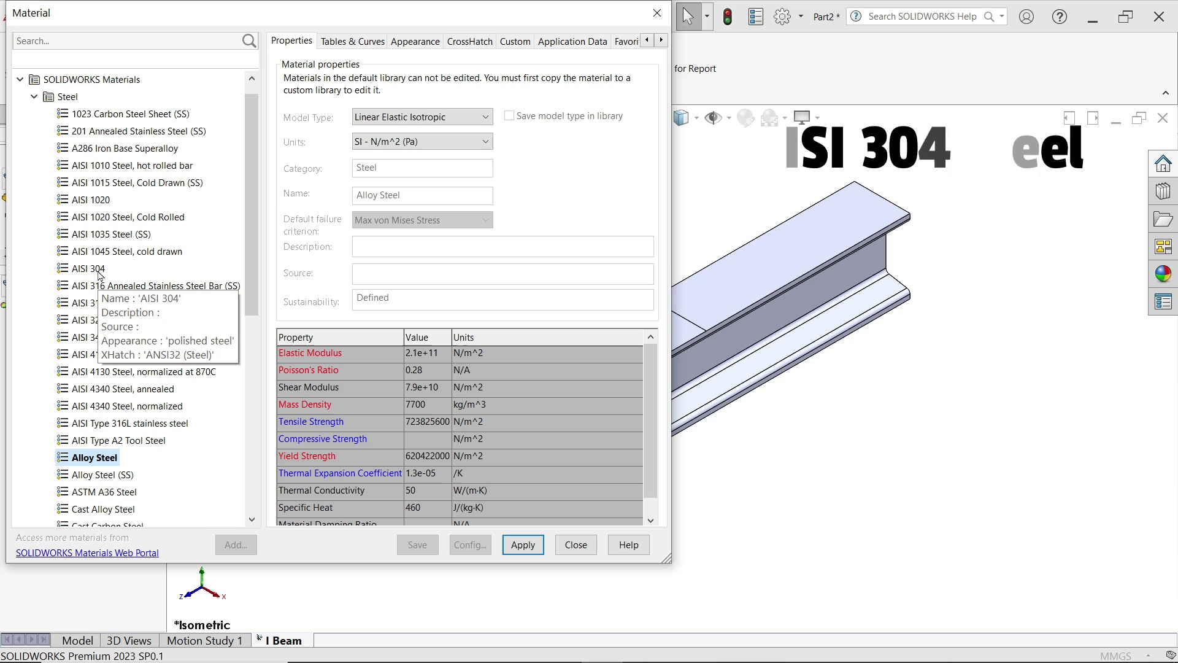
{"action": "left_click", "coordinate": [94, 269]}
{"action": "left_click", "coordinate": [531, 547]}
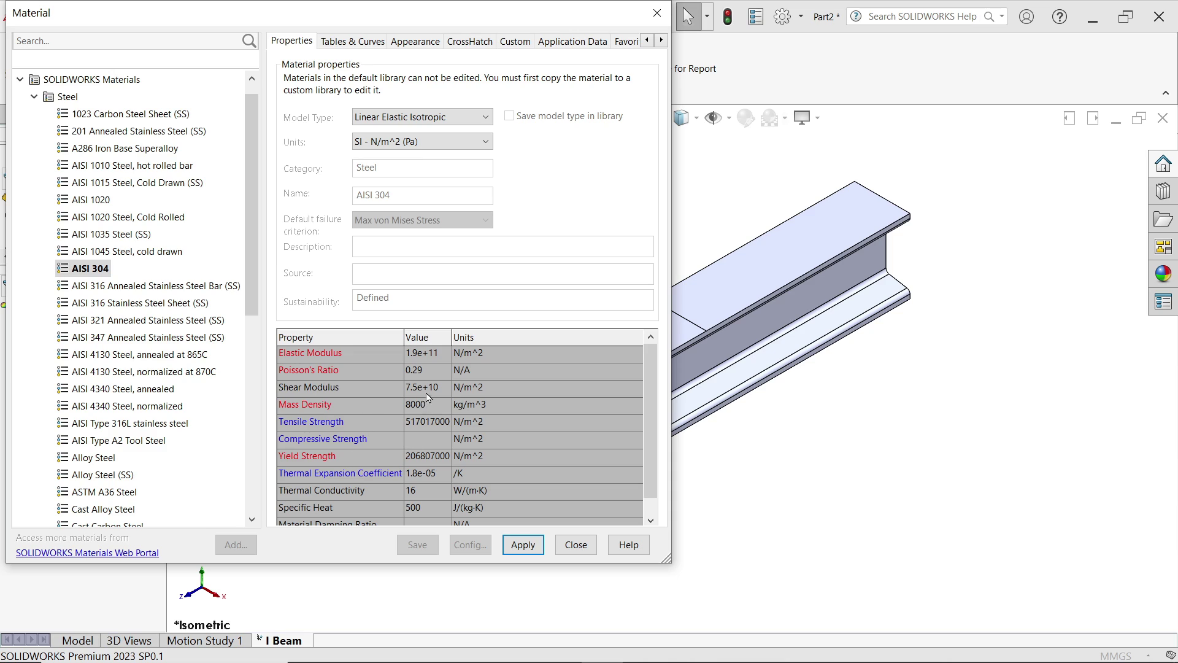
{"action": "left_click", "coordinate": [478, 143]}
{"action": "left_click", "coordinate": [478, 147]}
{"action": "left_click", "coordinate": [524, 547]}
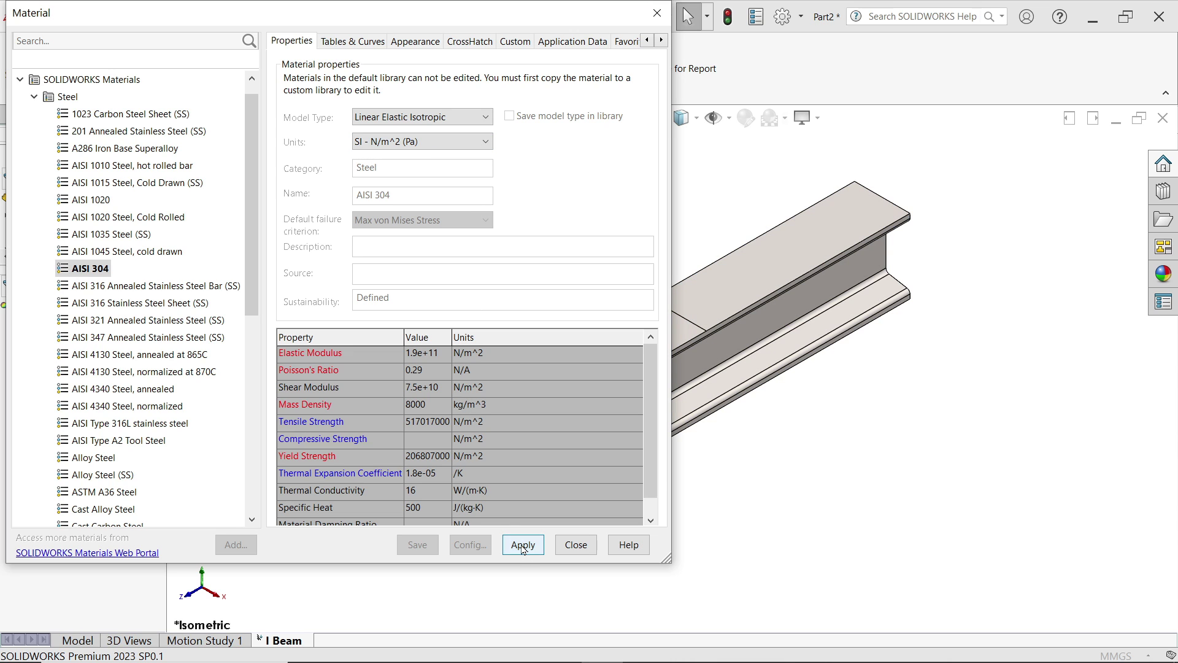
{"action": "left_click", "coordinate": [575, 545]}
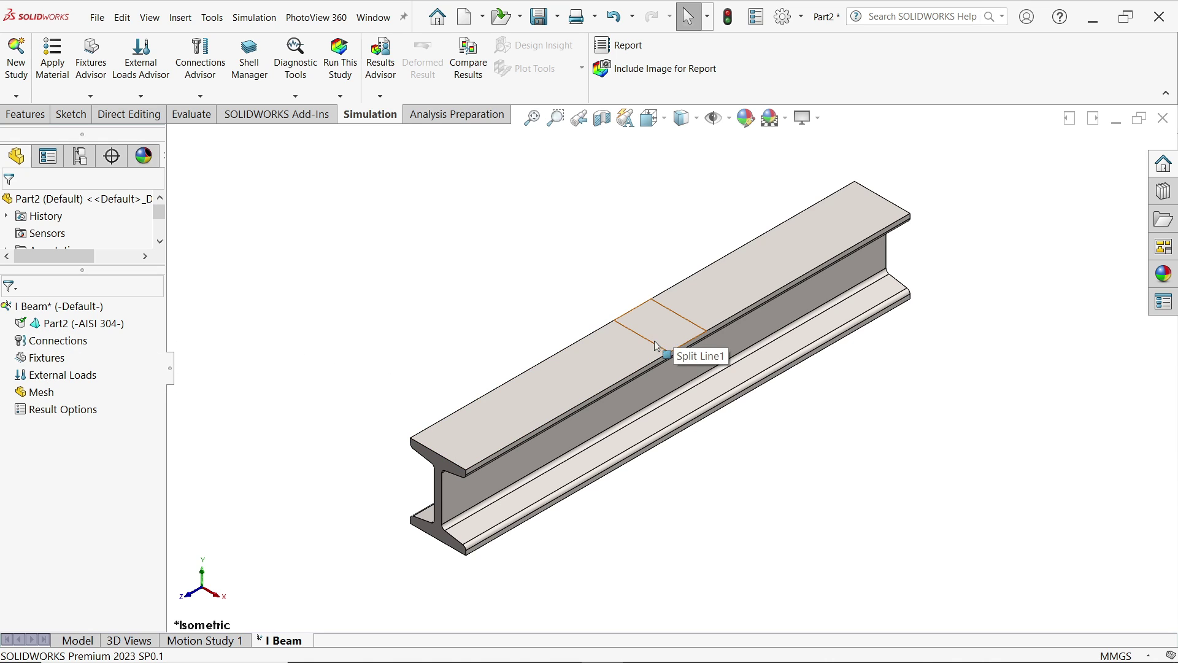
Add a Fixed Geometry fixture on both end faces of the beam's bottom flange
{"action": "right_click", "coordinate": [46, 364]}
{"action": "left_click", "coordinate": [92, 396]}
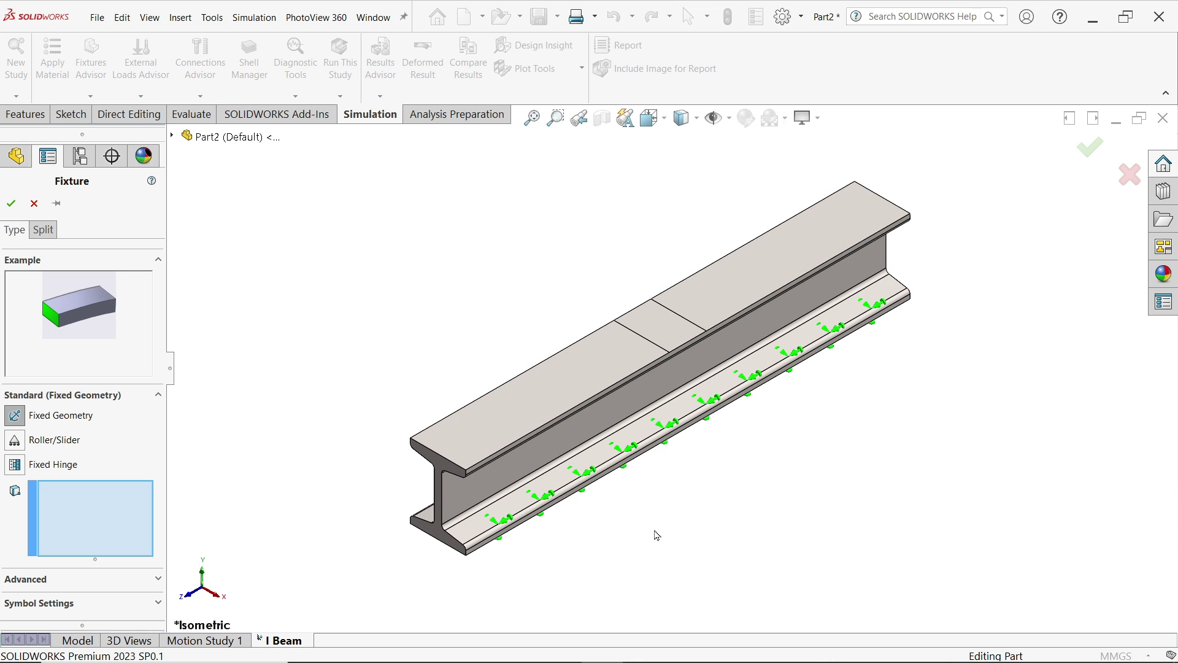
{"action": "middle_click_drag", "start_coordinate": [728, 461], "coordinate": [731, 207]}
{"action": "left_click", "coordinate": [850, 560]}
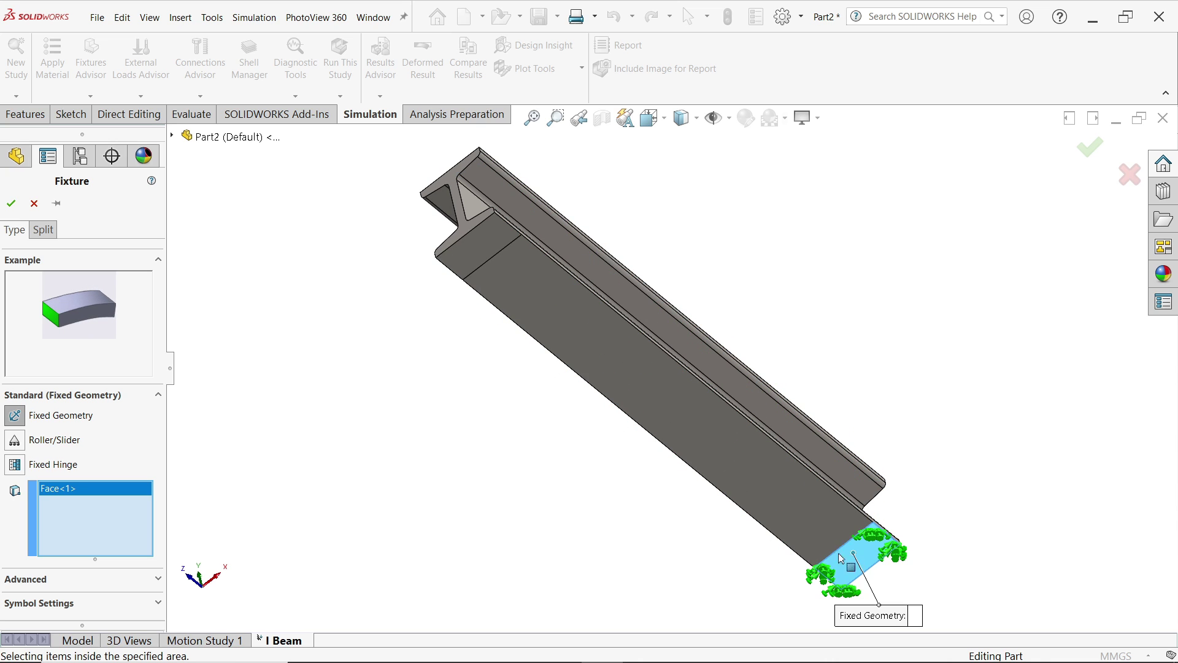
{"action": "left_click", "coordinate": [469, 262]}
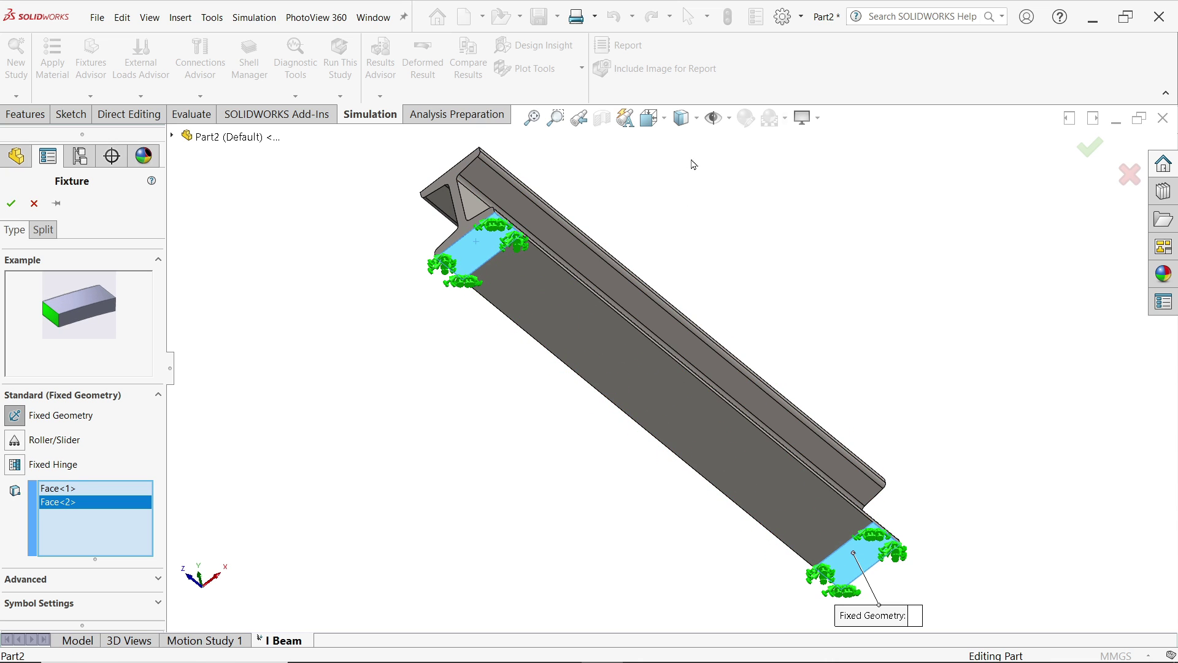
{"action": "middle_click_drag", "start_coordinate": [617, 316], "coordinate": [849, 395]}
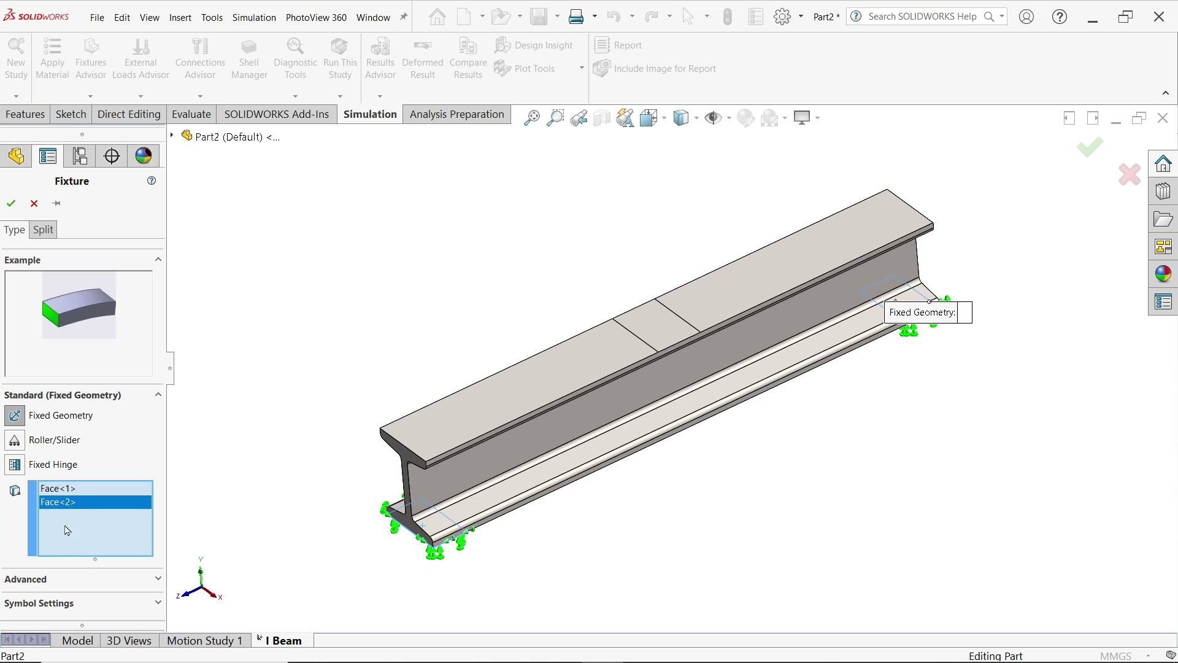
{"action": "left_click", "coordinate": [11, 203]}
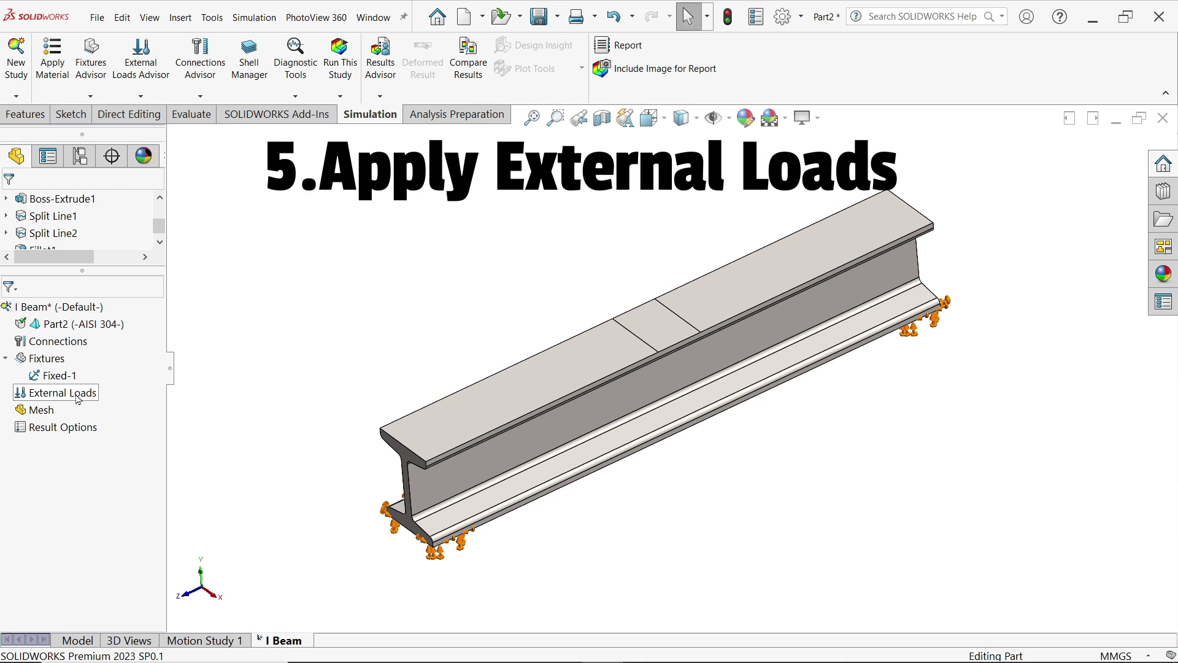
Start a Force load on the split square face of the top flange
{"action": "right_click", "coordinate": [79, 400]}
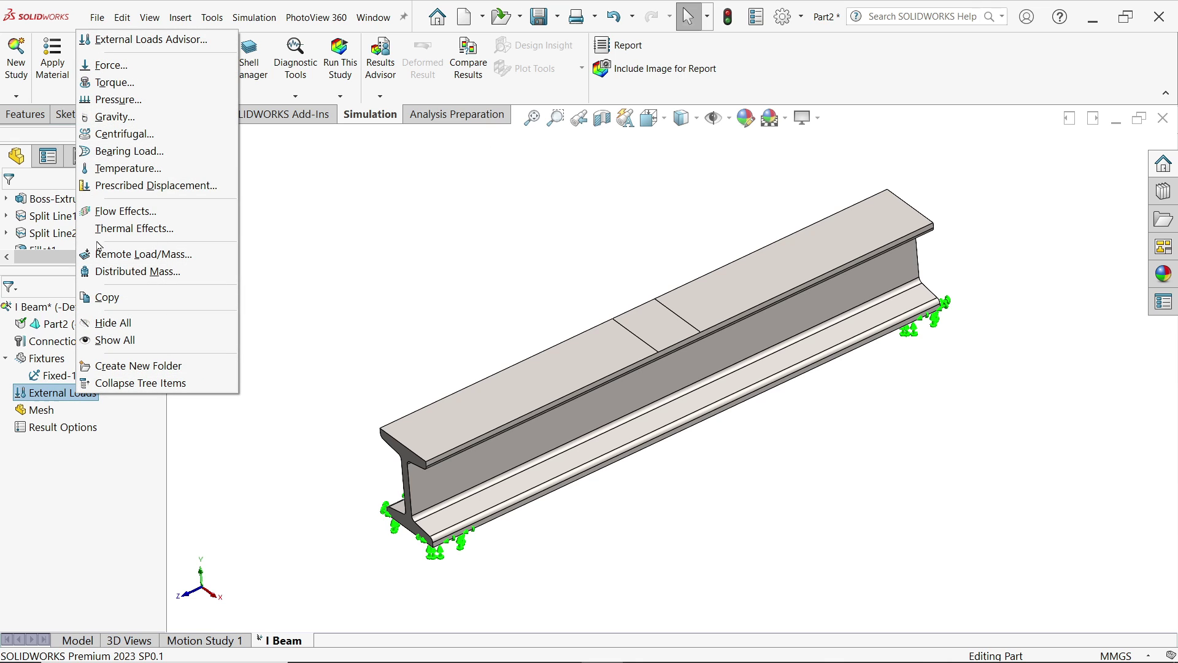
{"action": "left_click", "coordinate": [131, 66]}
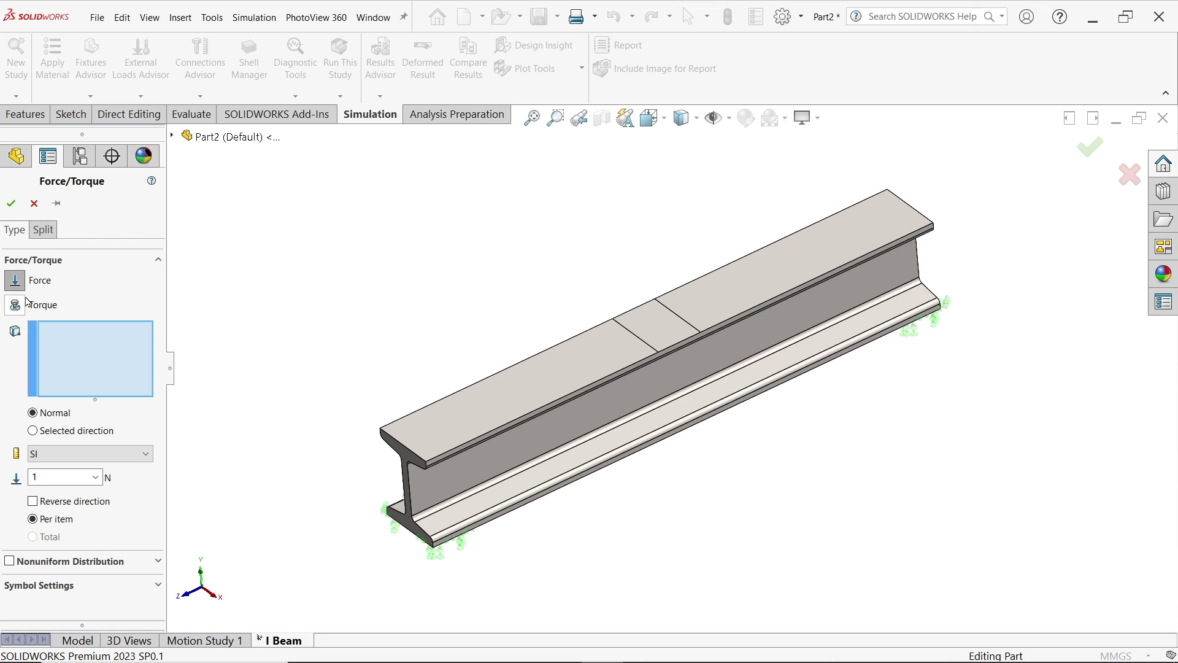
{"action": "left_click", "coordinate": [651, 332]}
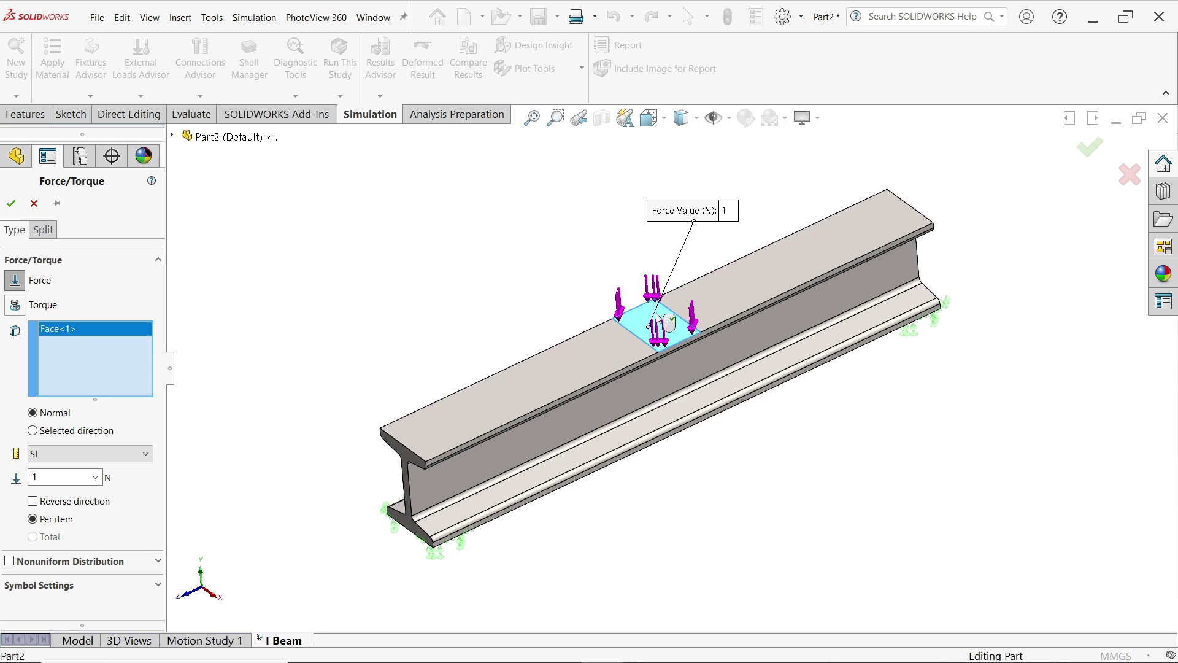
{"action": "scroll", "coordinate": [671, 335], "scroll_direction": "up", "scroll_amount": 1}
{"action": "scroll", "coordinate": [671, 332], "scroll_direction": "up", "scroll_amount": 1}
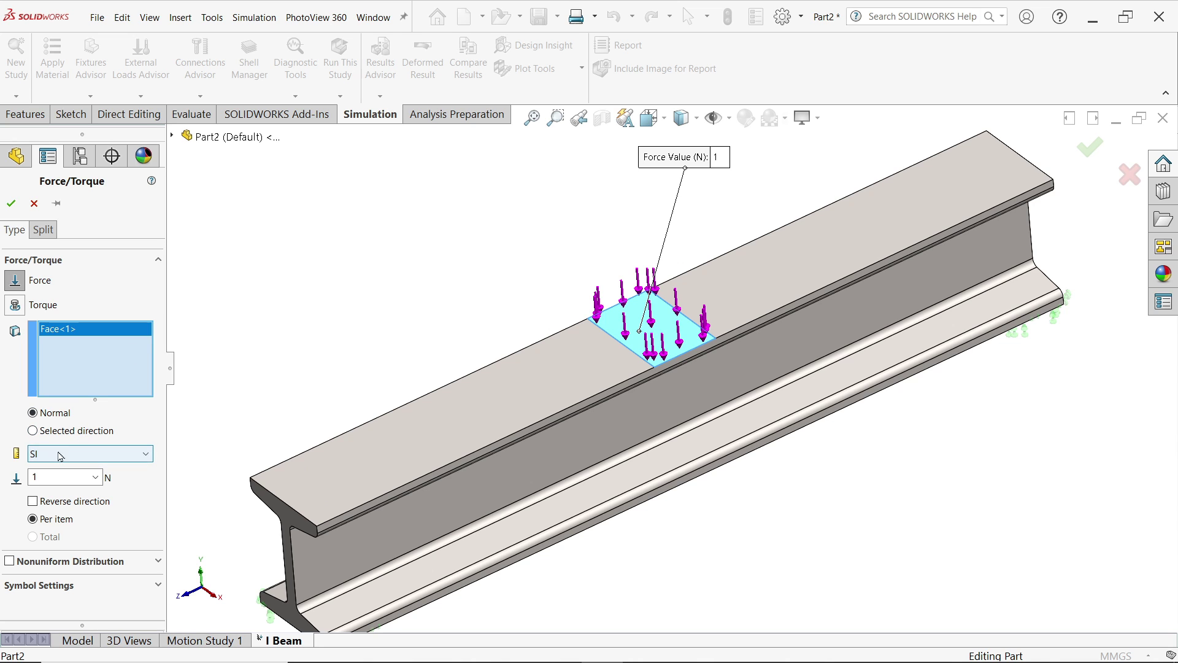
{"action": "scroll", "coordinate": [671, 369], "scroll_direction": "up", "scroll_amount": 2}
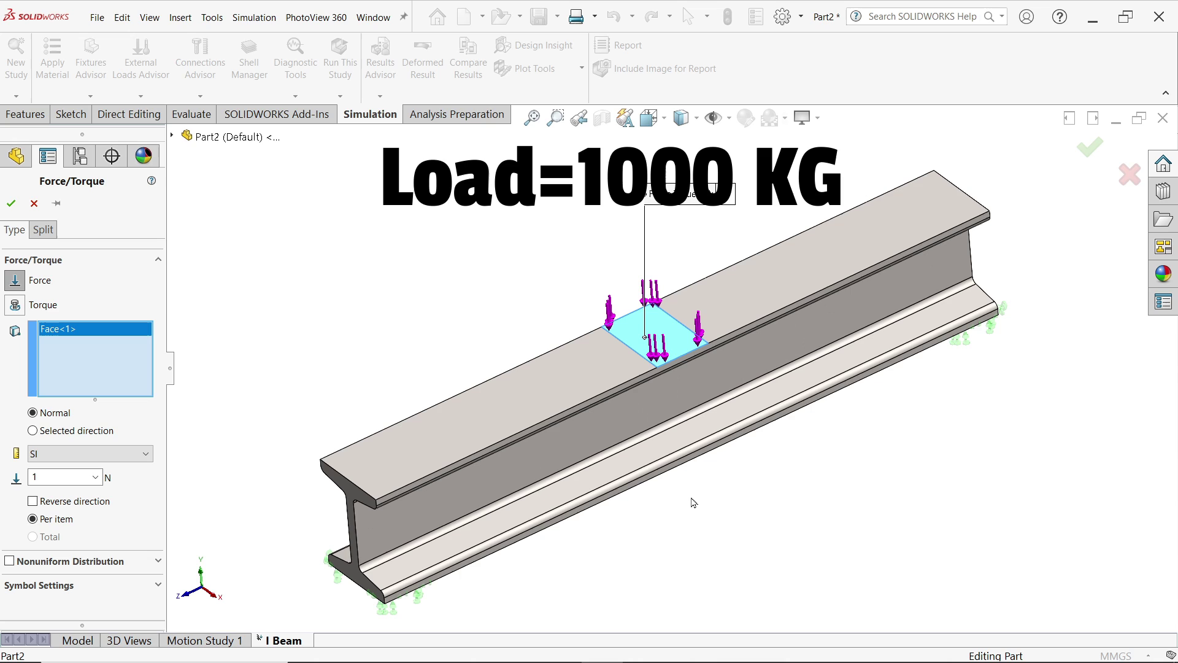
Set the force units to Metric (G), enter 1000 kgf, and confirm the load
{"action": "left_click", "coordinate": [51, 460]}
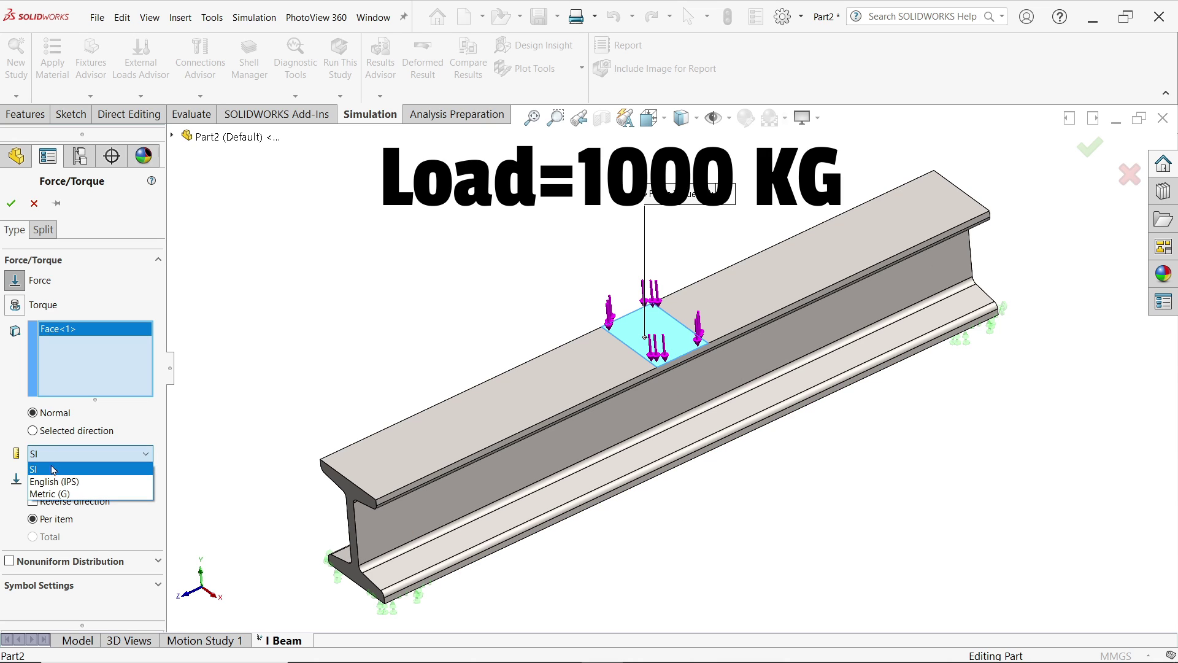
{"action": "left_click", "coordinate": [55, 497]}
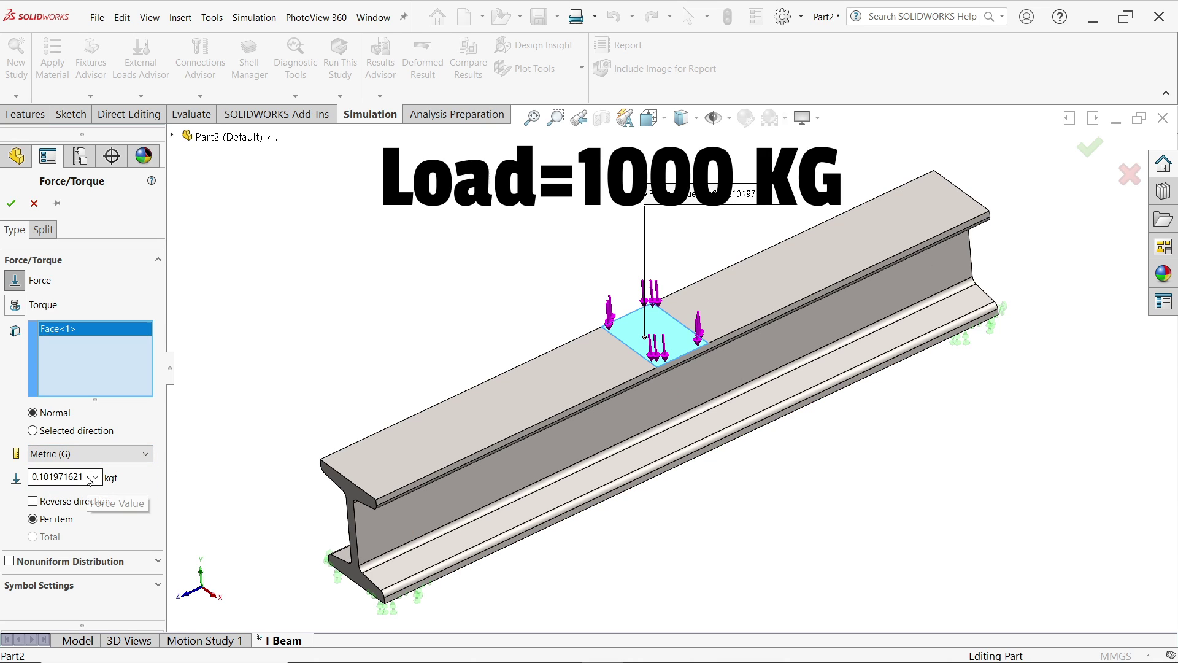
{"action": "left_click_drag", "start_coordinate": [86, 477], "coordinate": [27, 483]}
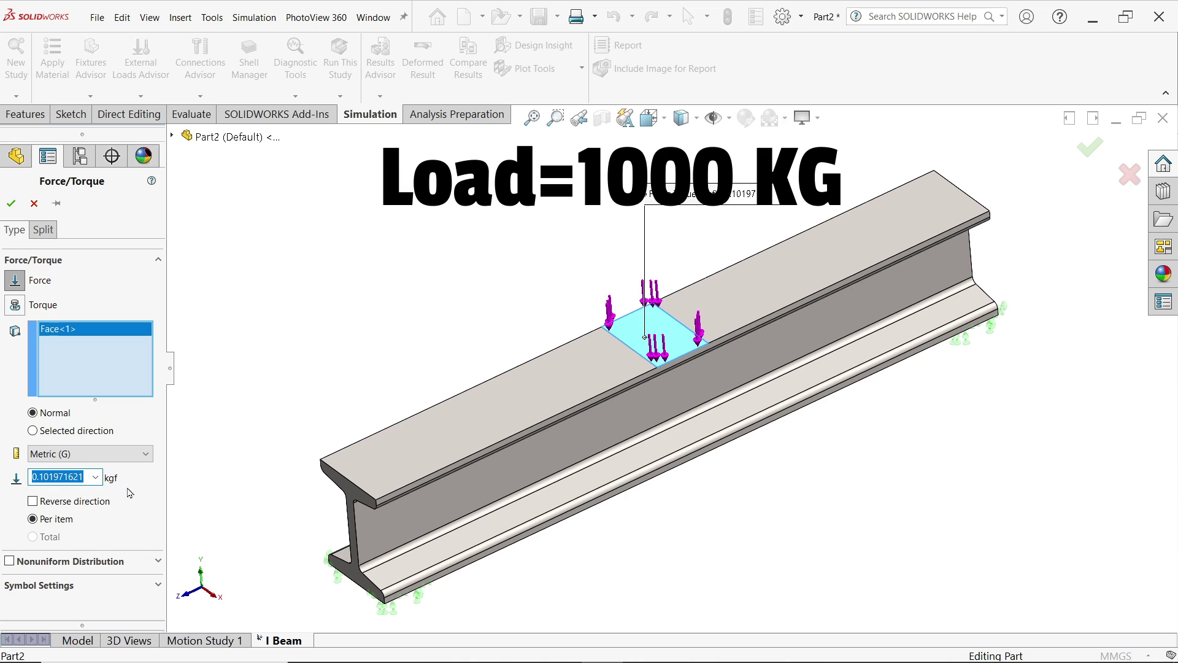
{"action": "type", "text": "1000"}
{"action": "key", "text": "Return"}
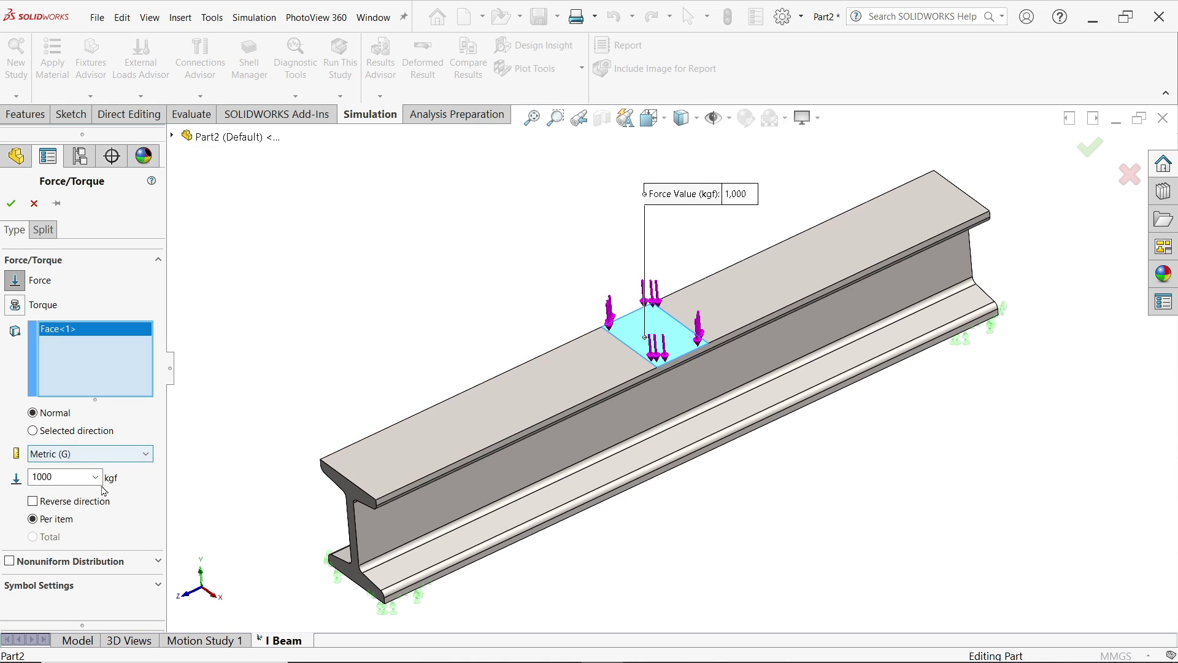
{"action": "left_click", "coordinate": [12, 203]}
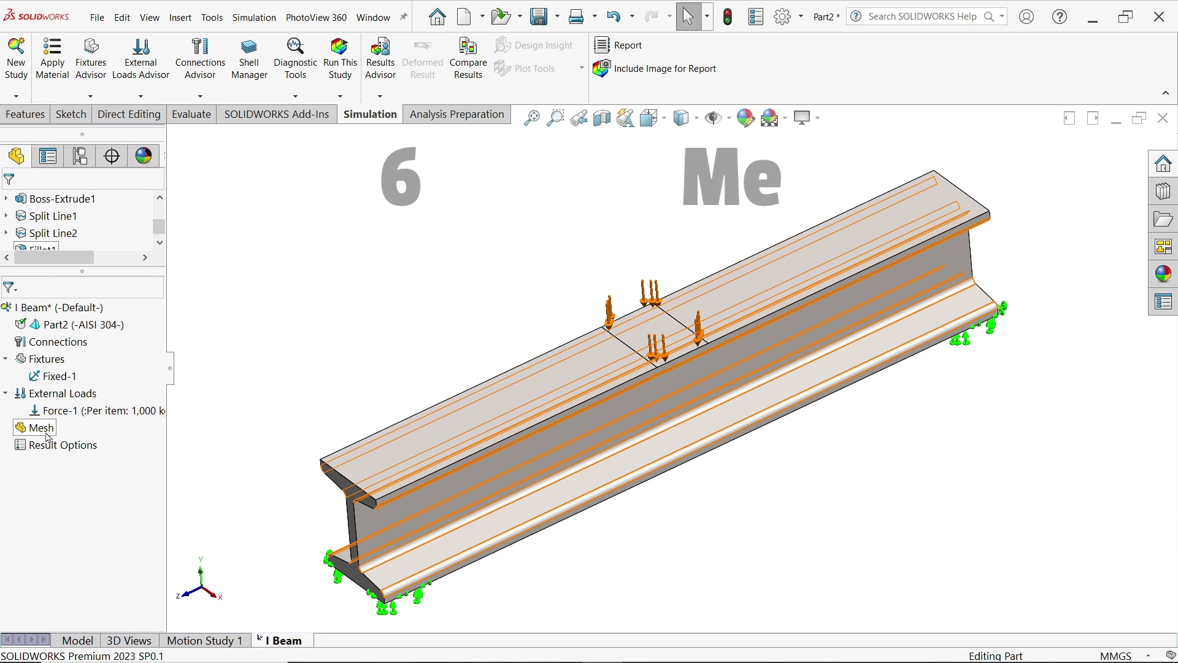
Create the mesh with custom parameters in mm and an edited maximum element size
{"action": "right_click", "coordinate": [47, 432]}
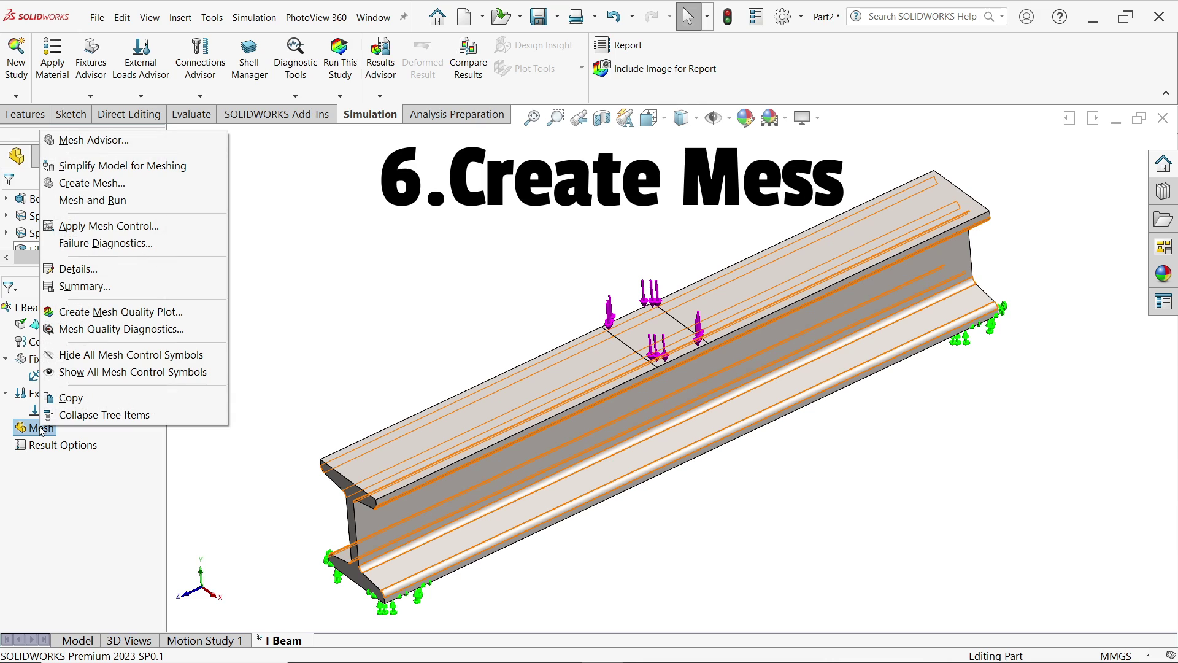
{"action": "left_click", "coordinate": [92, 183]}
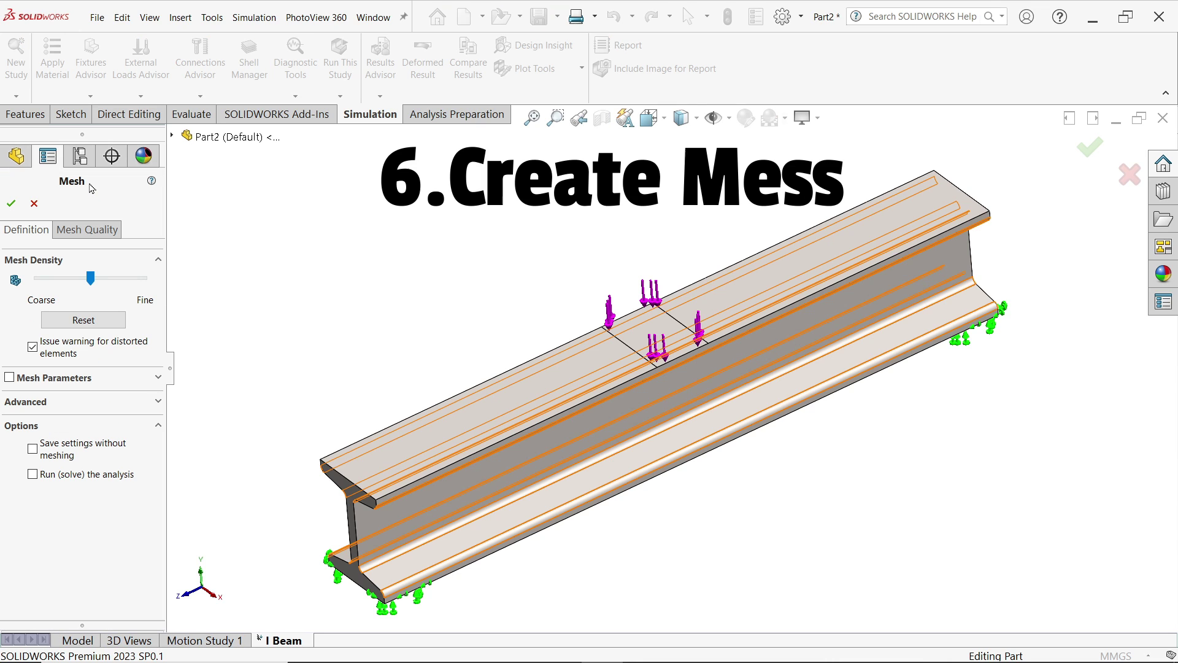
{"action": "left_click", "coordinate": [158, 404]}
{"action": "left_click", "coordinate": [159, 404]}
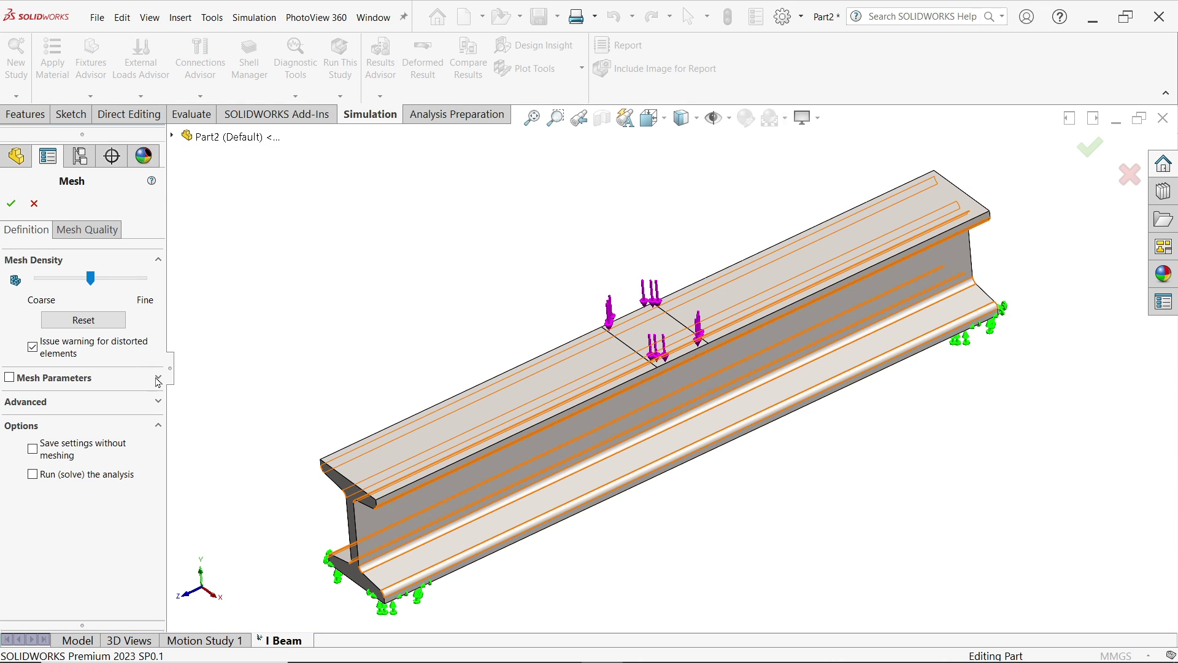
{"action": "left_click", "coordinate": [158, 381]}
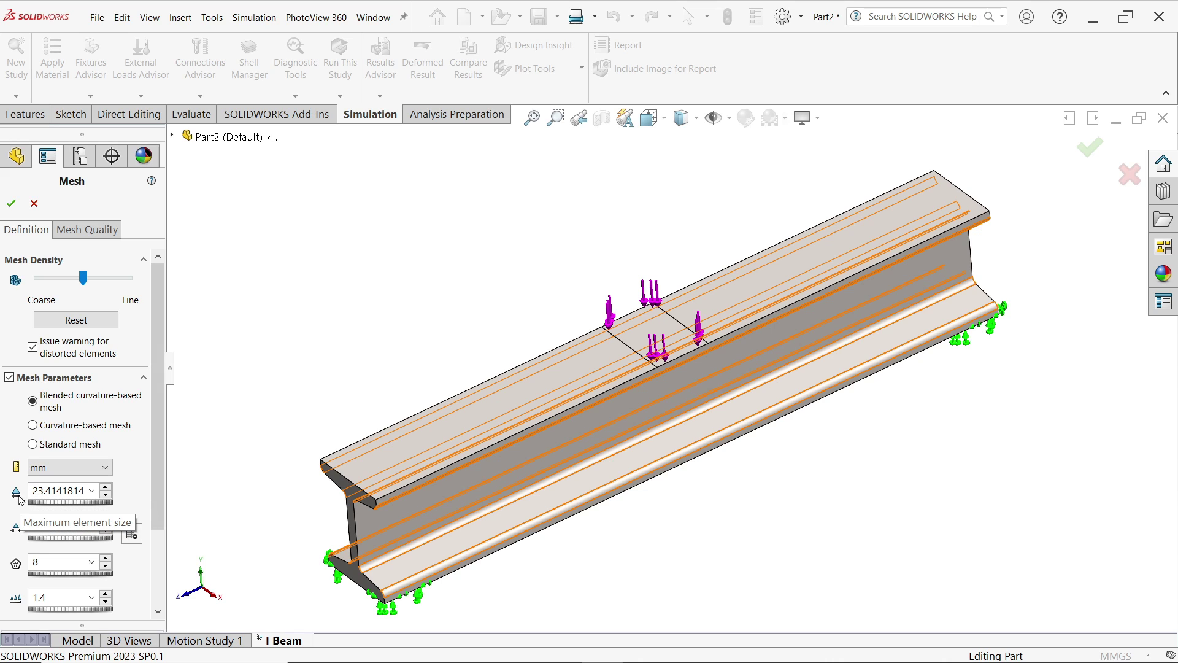
{"action": "left_click", "coordinate": [50, 478]}
{"action": "left_click", "coordinate": [49, 482]}
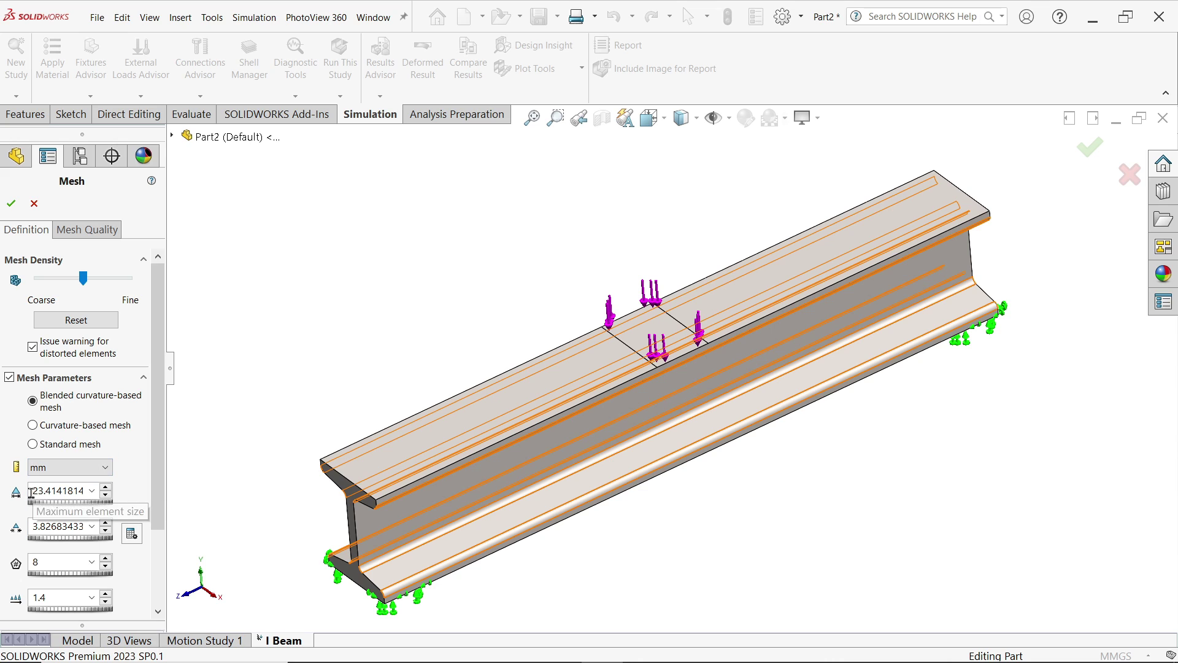
{"action": "left_click", "coordinate": [31, 493]}
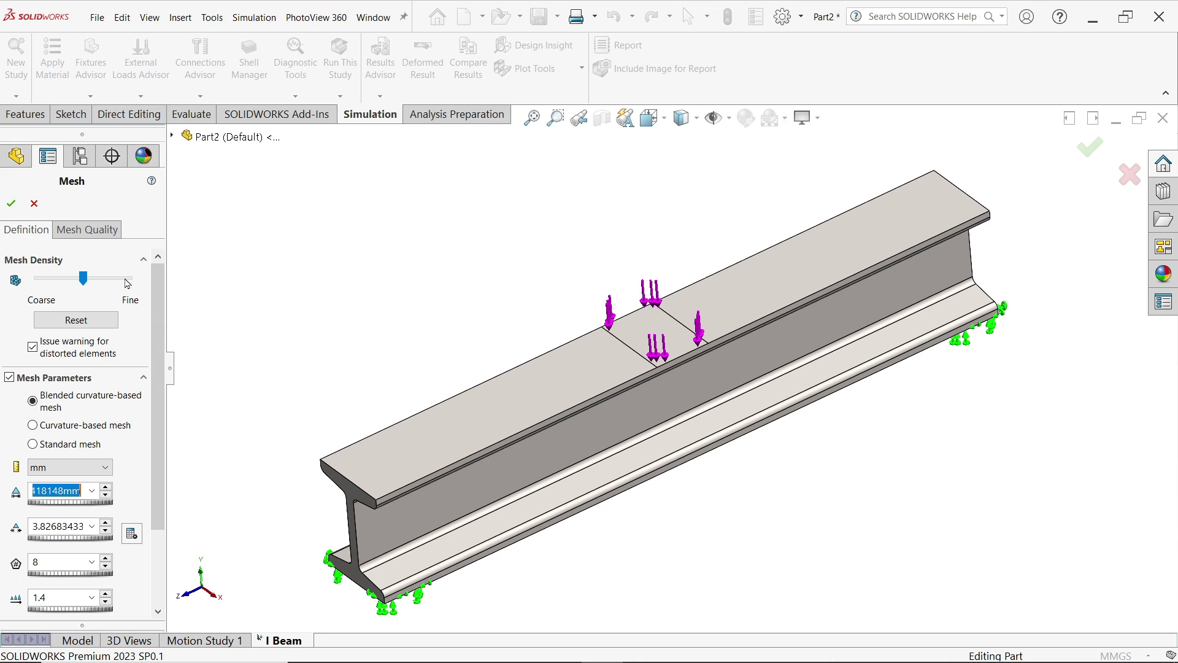
{"action": "left_click", "coordinate": [11, 203]}
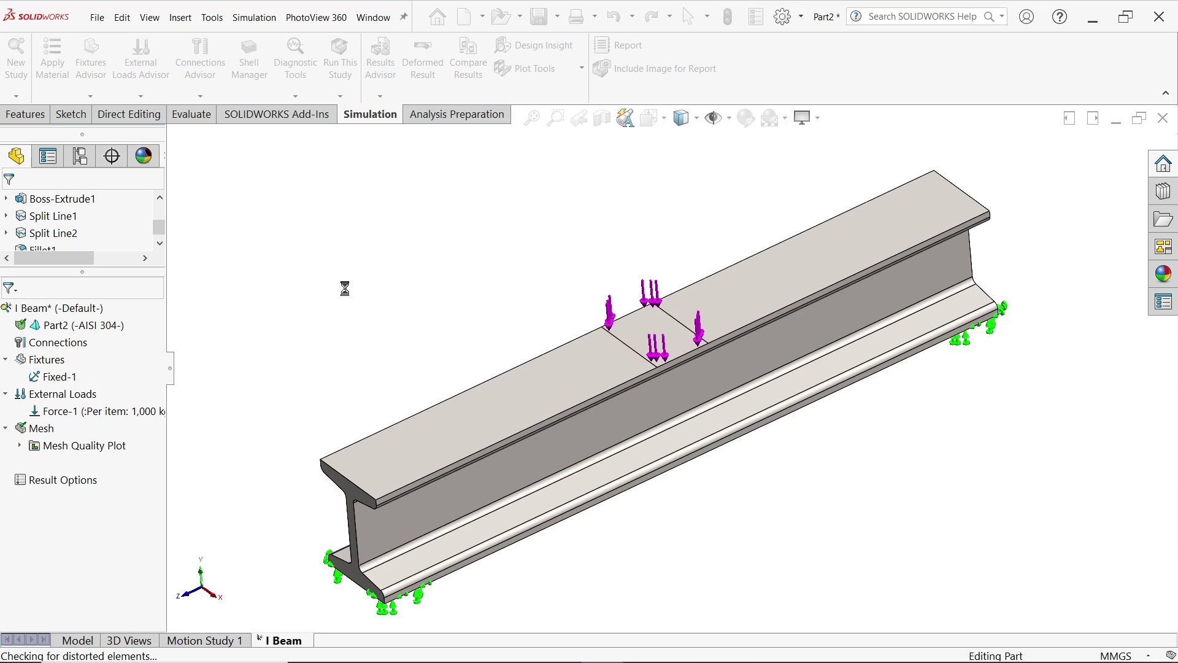
Zoom in on the finished mesh quality plot, then fit the whole beam to view
{"action": "scroll", "coordinate": [525, 405], "scroll_direction": "down", "scroll_amount": 5}
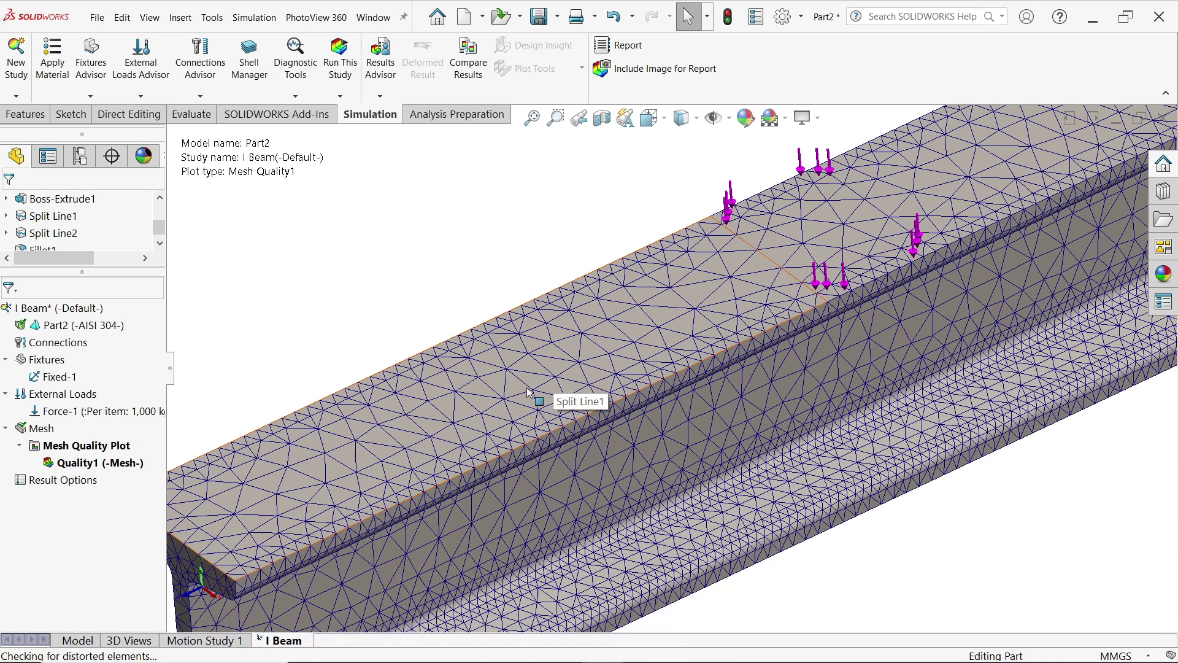
{"action": "key", "text": "f"}
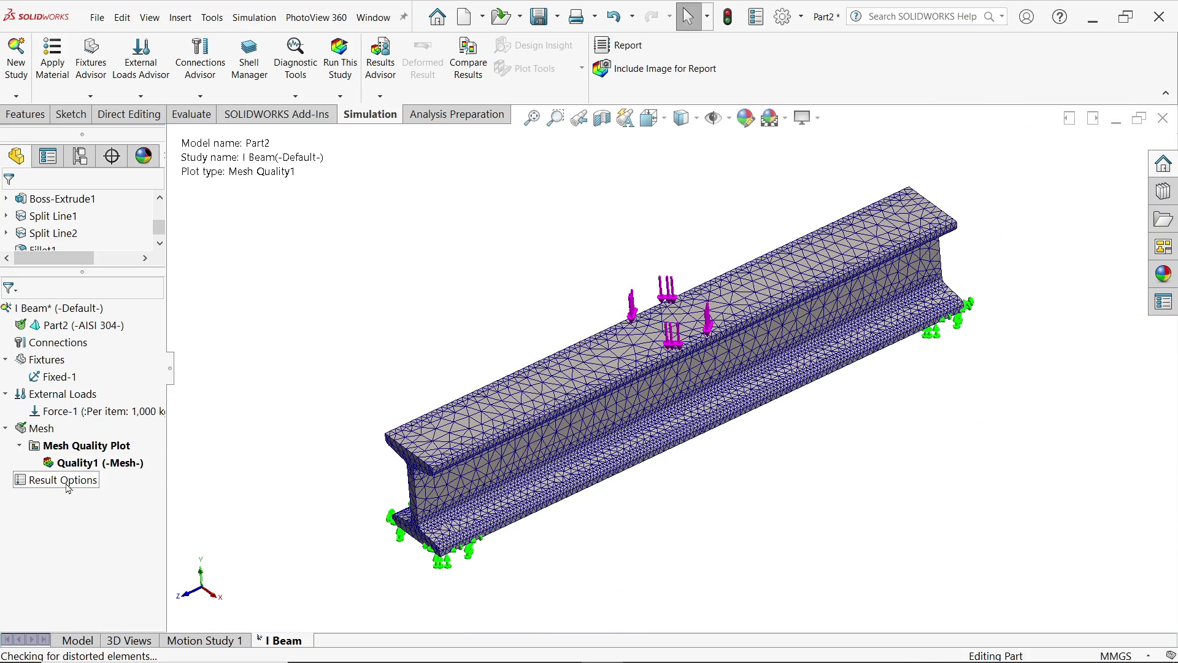
Run the I Beam static study to generate stress, displacement and strain results
{"action": "left_click", "coordinate": [340, 97]}
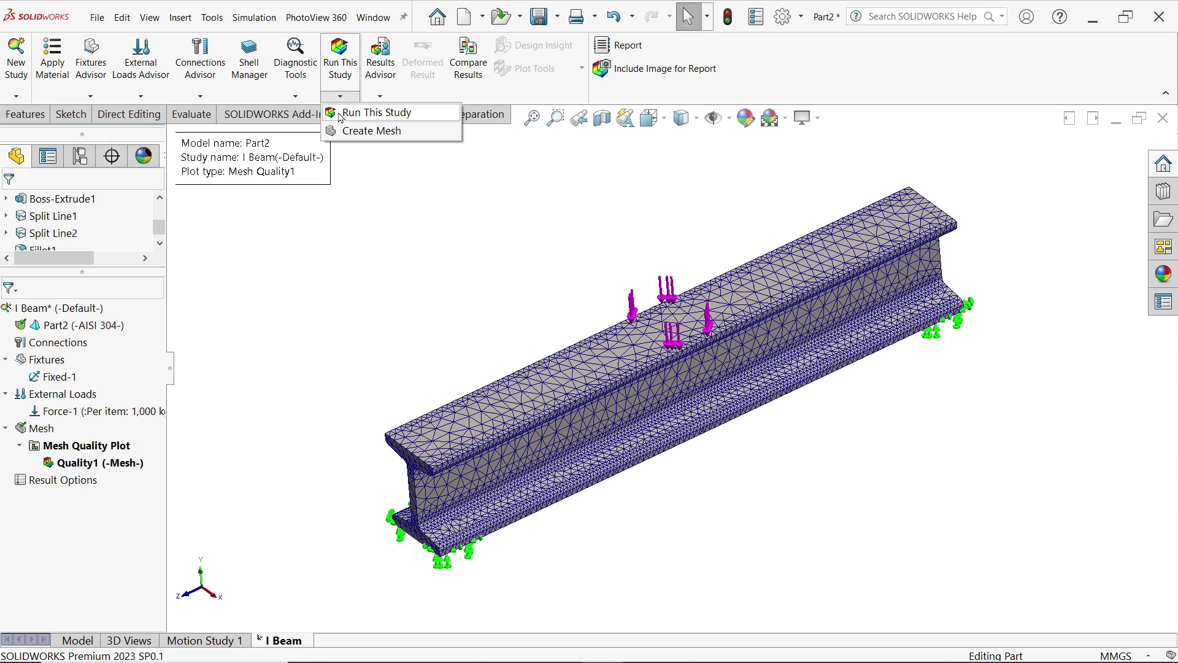
{"action": "left_click", "coordinate": [368, 112]}
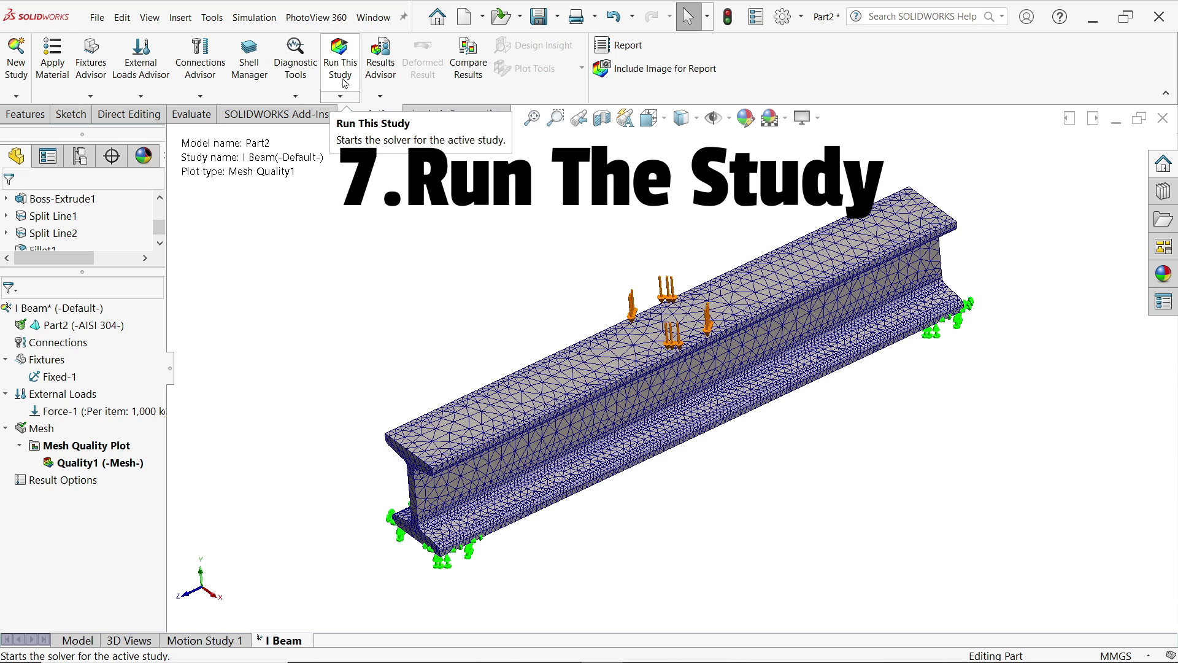
{"action": "left_click", "coordinate": [346, 84]}
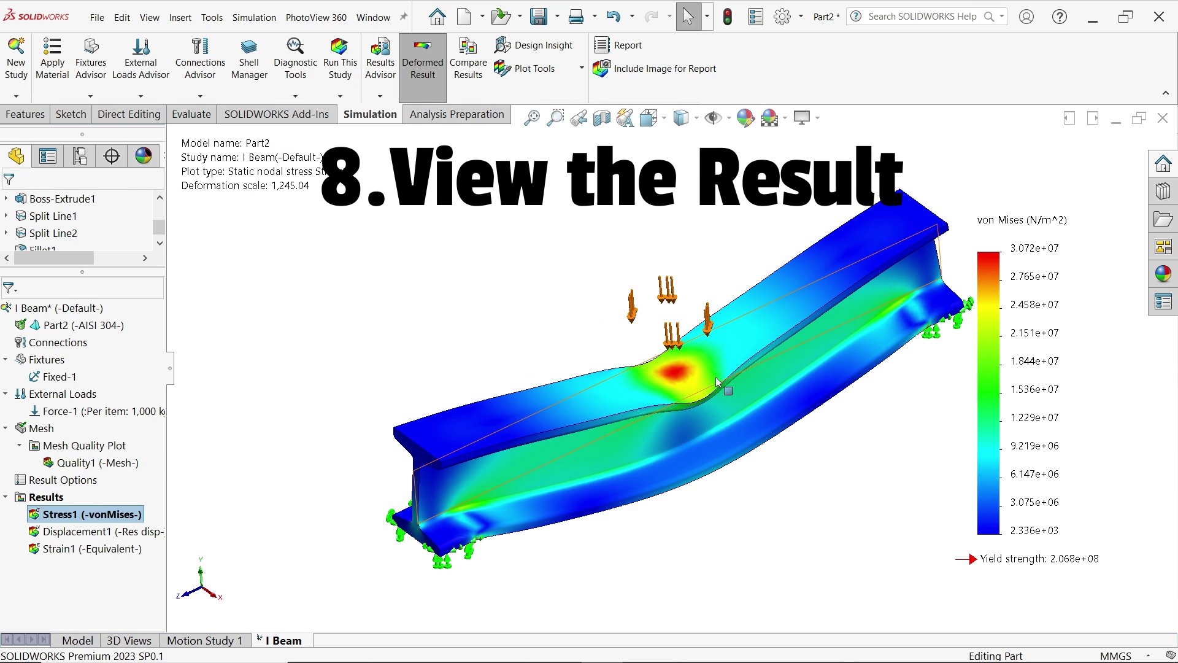
{"action": "right_click", "coordinate": [99, 546]}
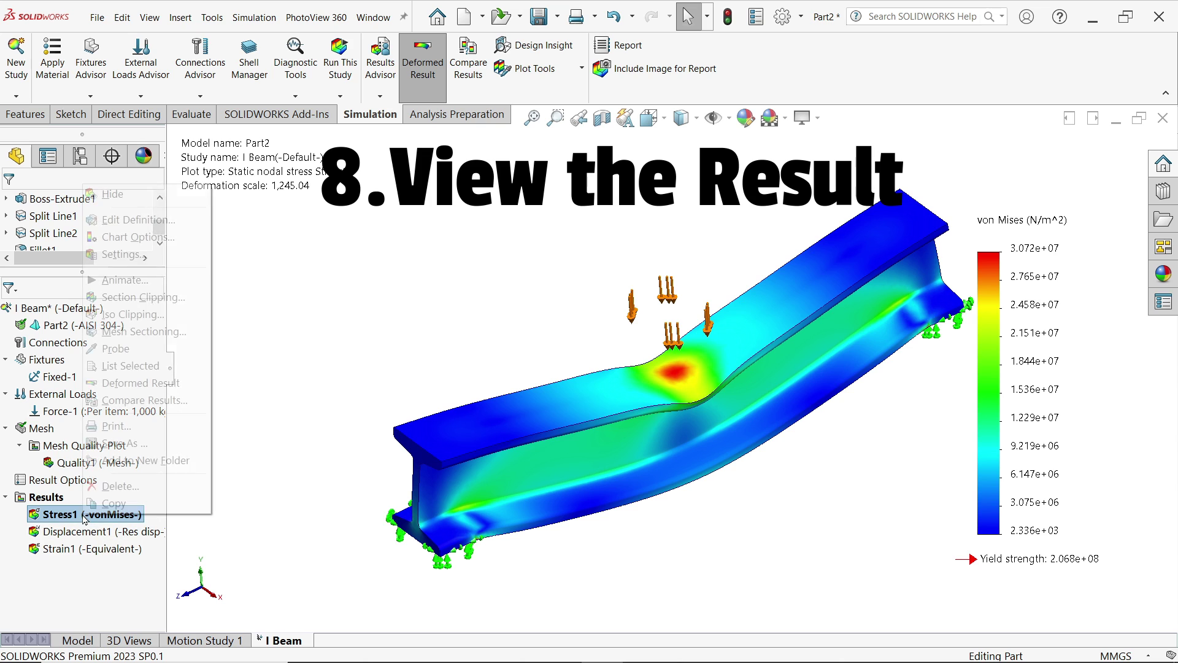
{"action": "left_click", "coordinate": [133, 281]}
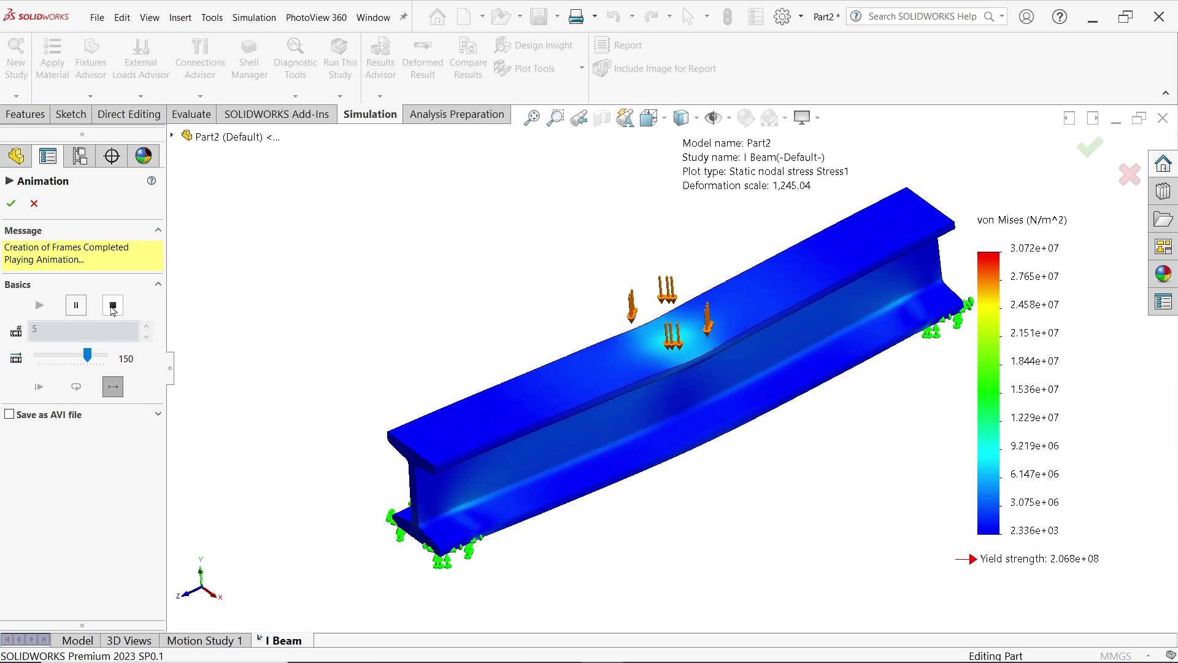
{"action": "left_click", "coordinate": [113, 306]}
{"action": "left_click_drag", "start_coordinate": [37, 276], "coordinate": [18, 277]}
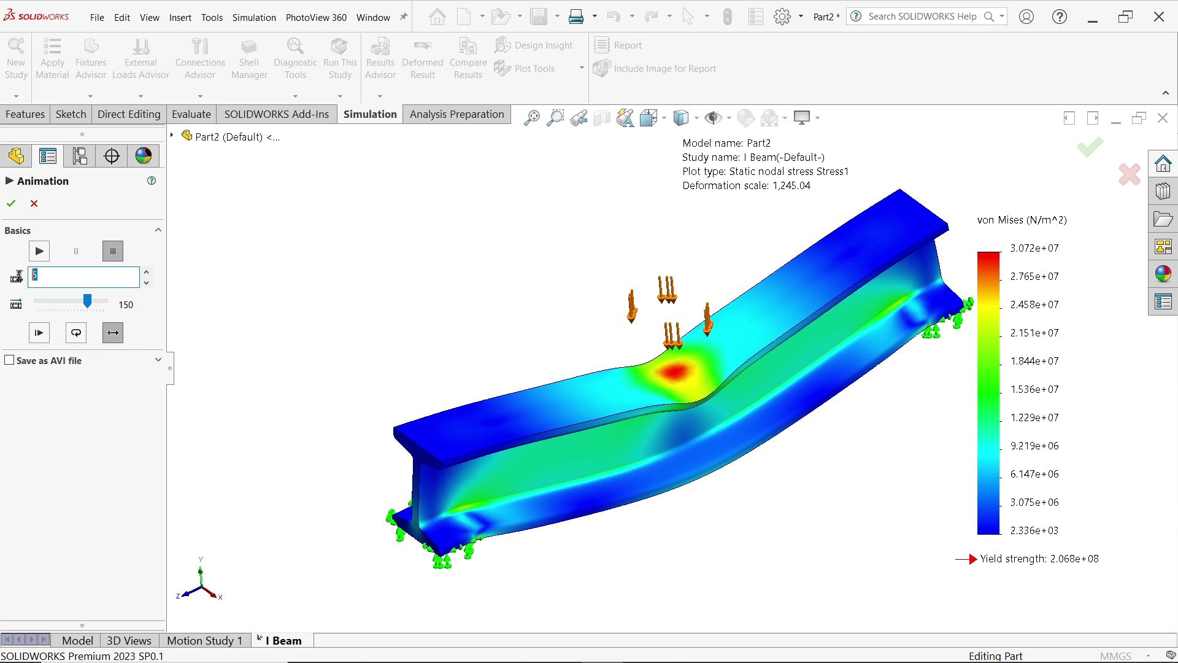
{"action": "type", "text": "30"}
{"action": "left_click", "coordinate": [38, 251]}
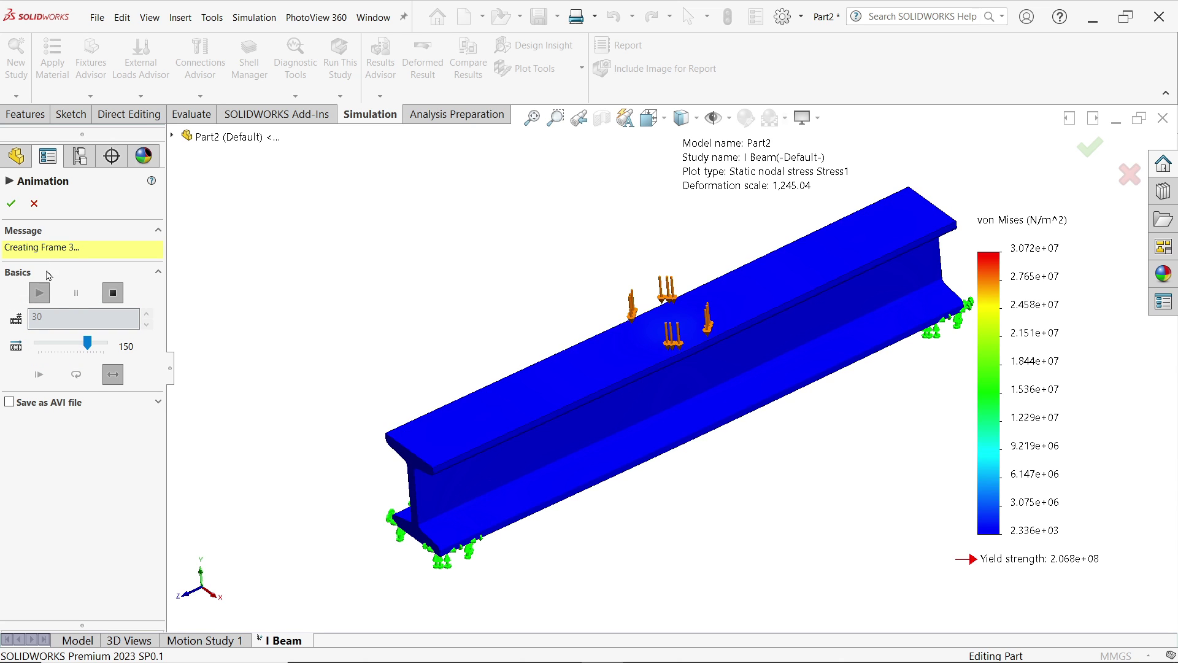
{"action": "left_click_drag", "start_coordinate": [89, 345], "coordinate": [104, 345]}
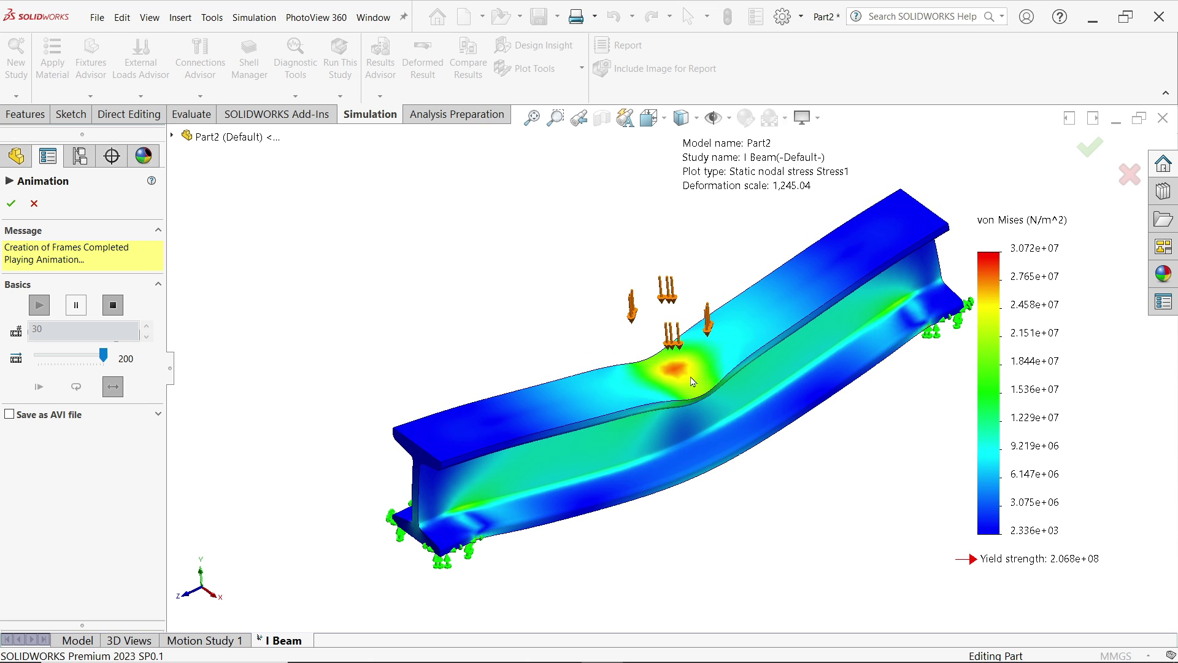
{"action": "left_click", "coordinate": [11, 203]}
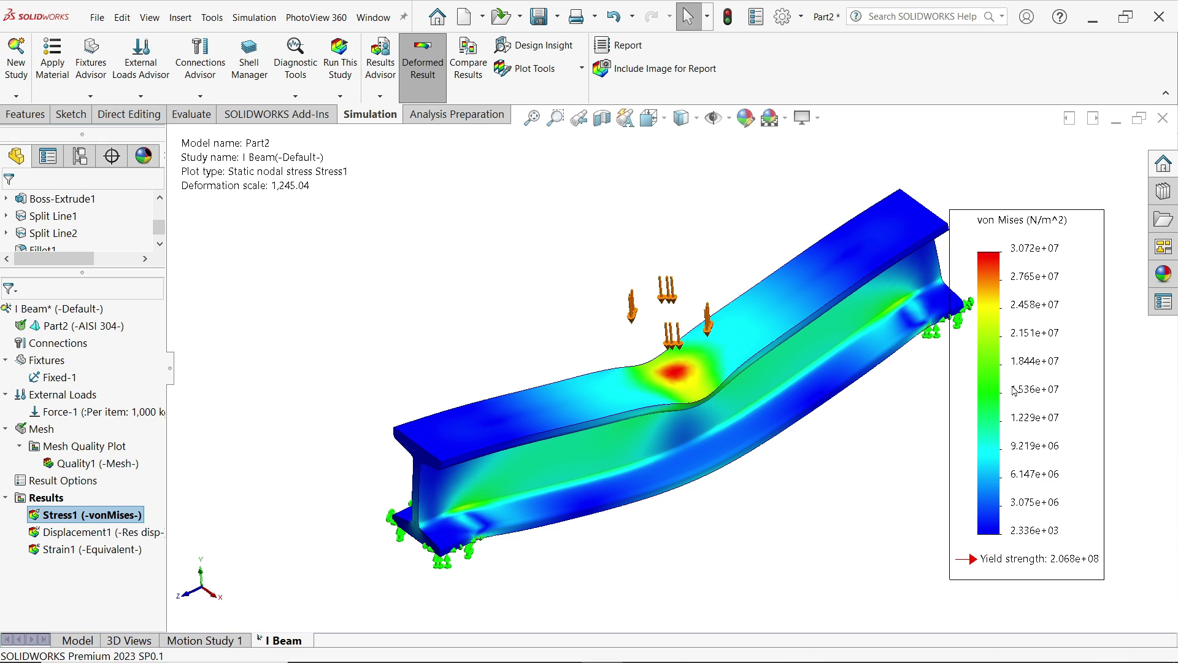
Turn on Stress1's min and max annotations and drag both labels clear of the beam
{"action": "right_click", "coordinate": [100, 516]}
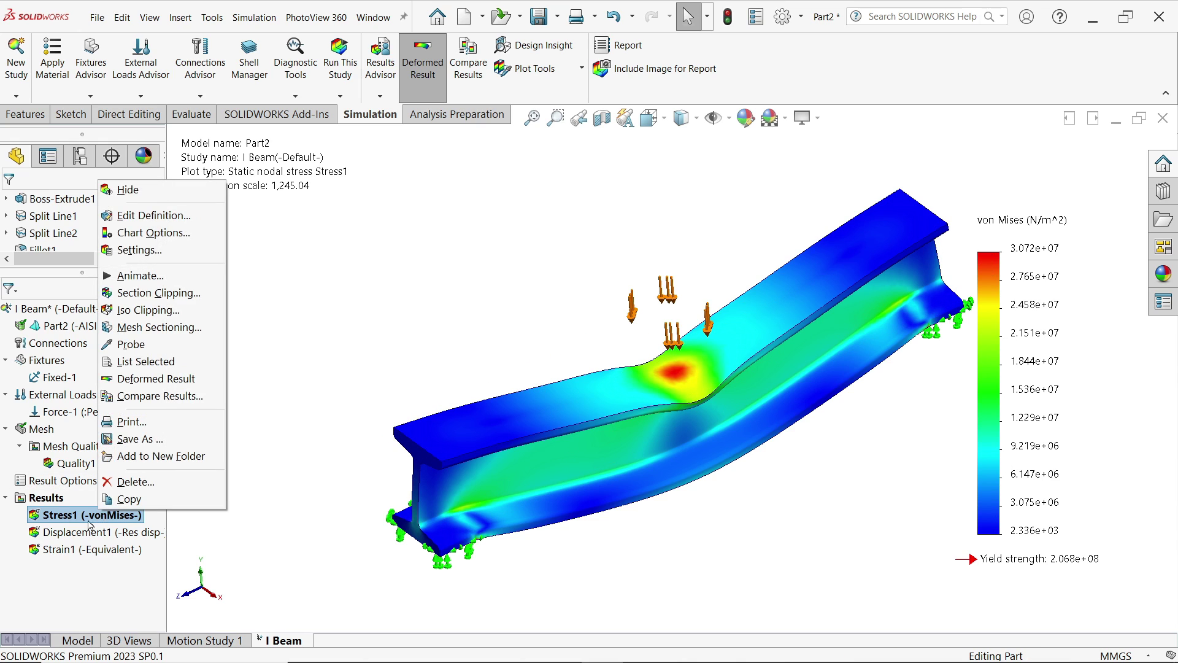
{"action": "left_click", "coordinate": [171, 240]}
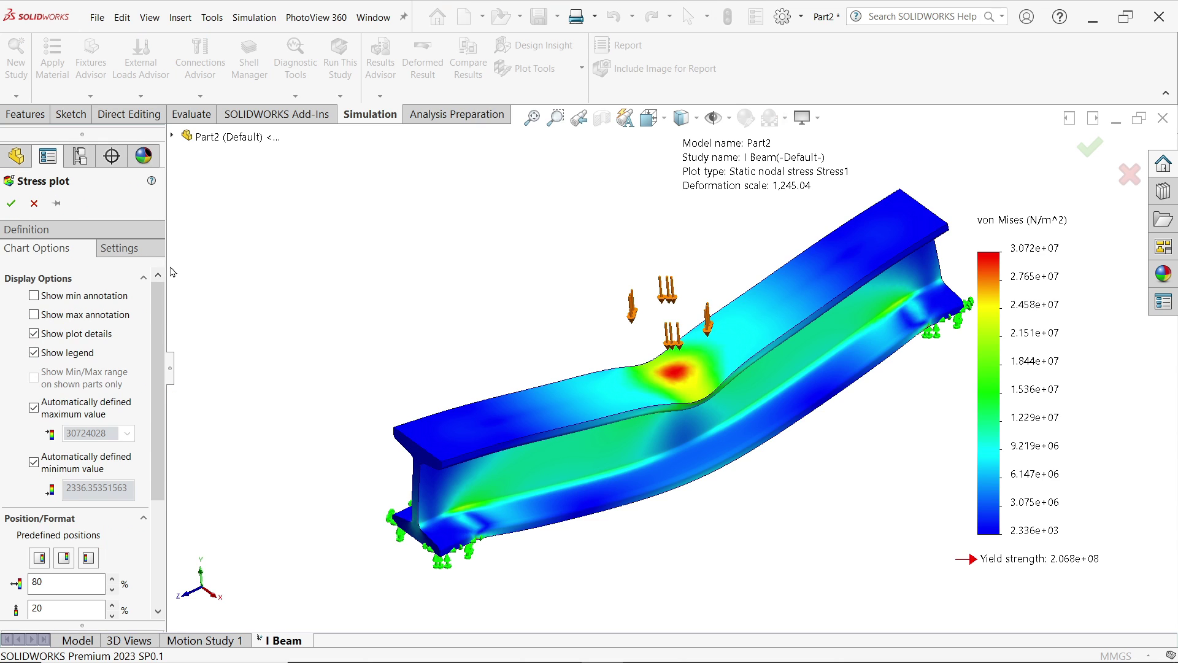
{"action": "left_click", "coordinate": [92, 296]}
{"action": "left_click", "coordinate": [72, 315]}
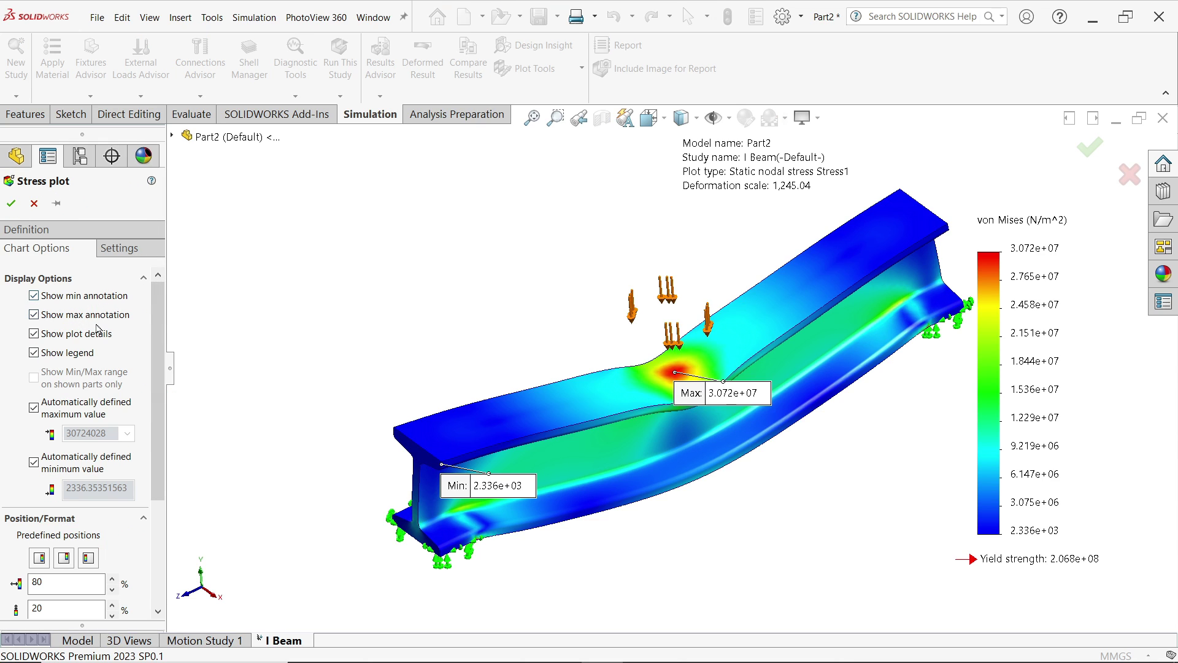
{"action": "left_click", "coordinate": [12, 204]}
{"action": "left_click_drag", "start_coordinate": [731, 393], "coordinate": [522, 258]}
{"action": "left_click_drag", "start_coordinate": [518, 486], "coordinate": [406, 332]}
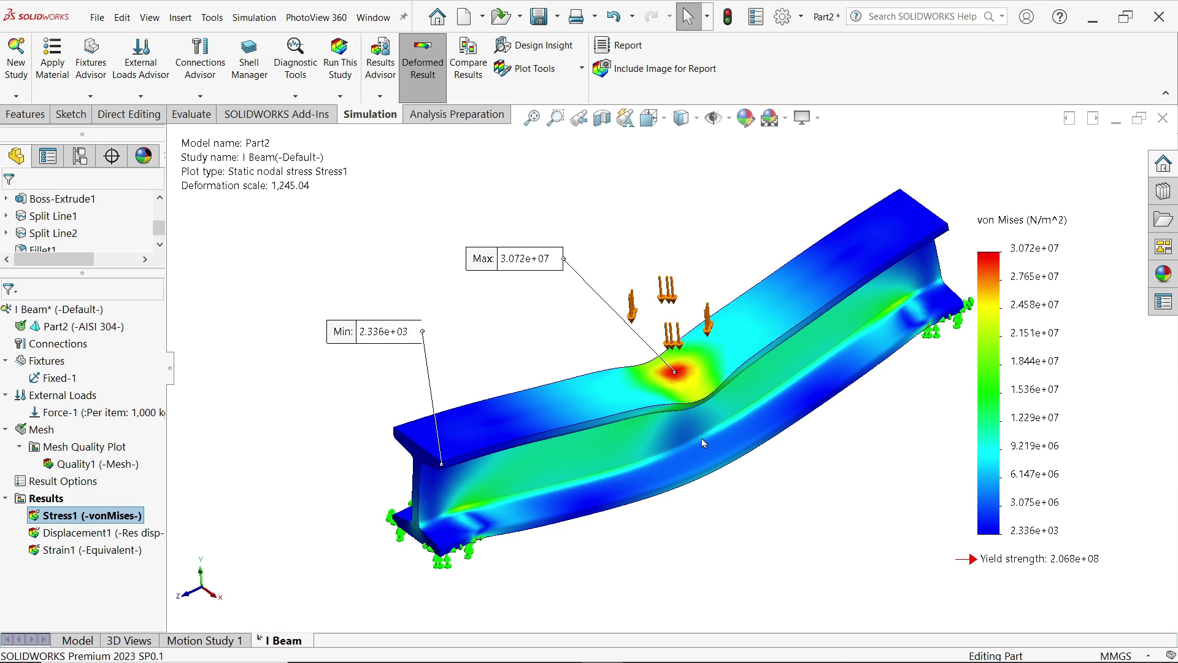
Display the Displacement1 plot on the beam, play its deformation animation, then stop it
{"action": "left_click", "coordinate": [78, 532]}
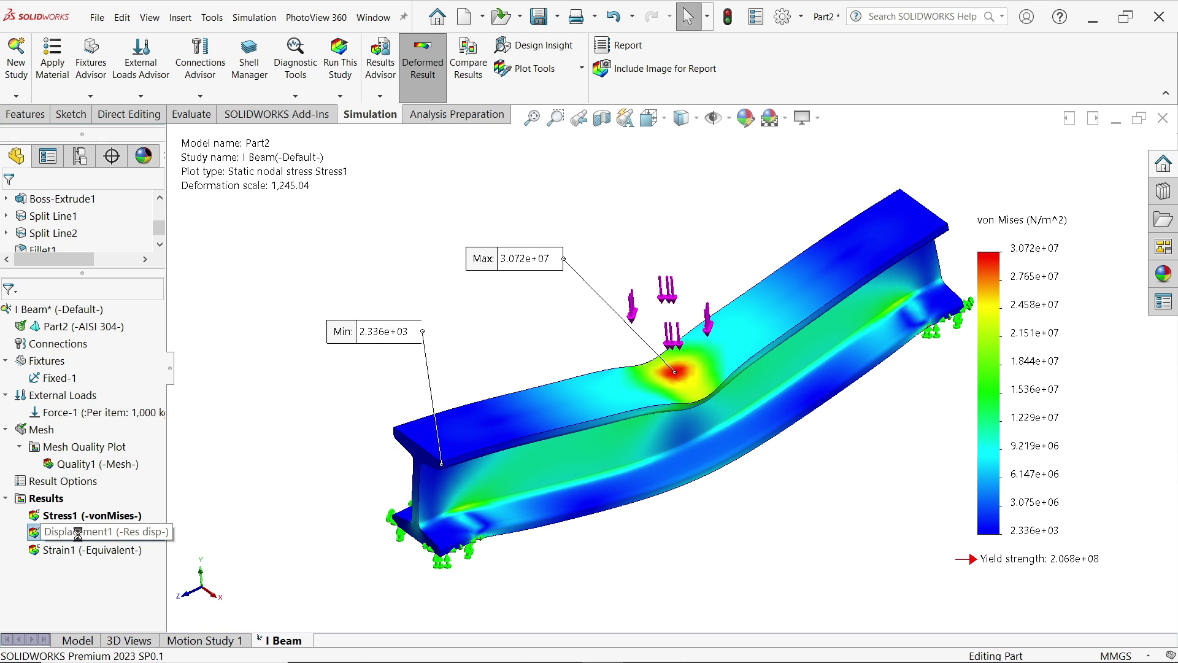
{"action": "double_click", "coordinate": [78, 532]}
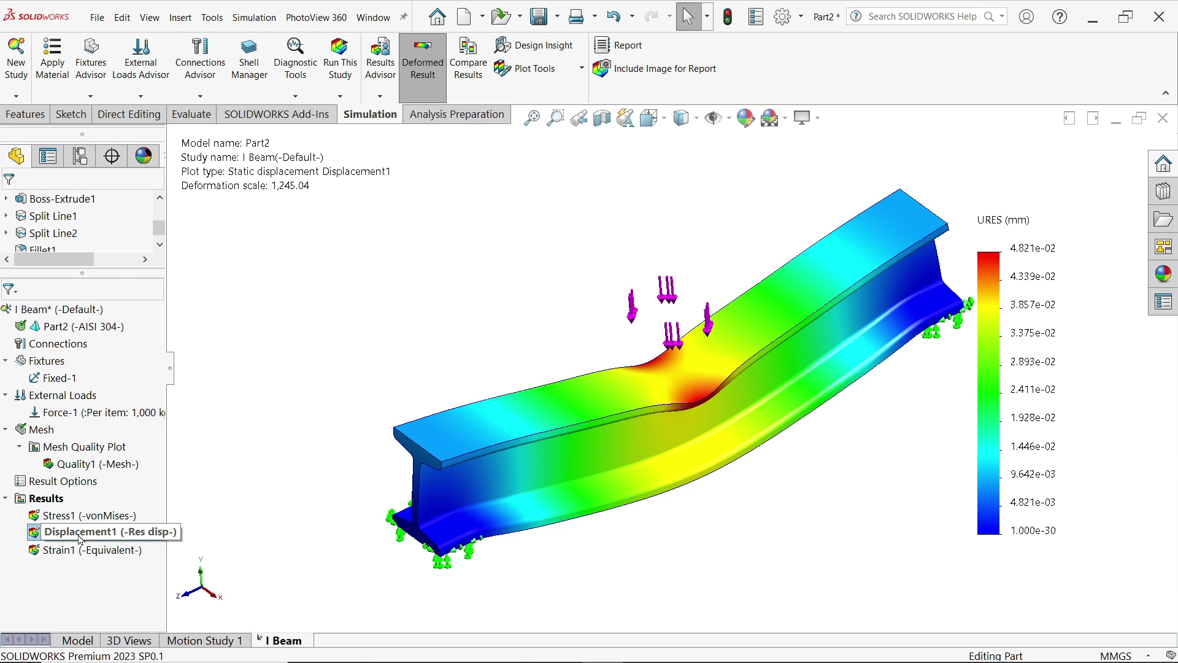
{"action": "right_click", "coordinate": [80, 539]}
{"action": "left_click", "coordinate": [131, 302]}
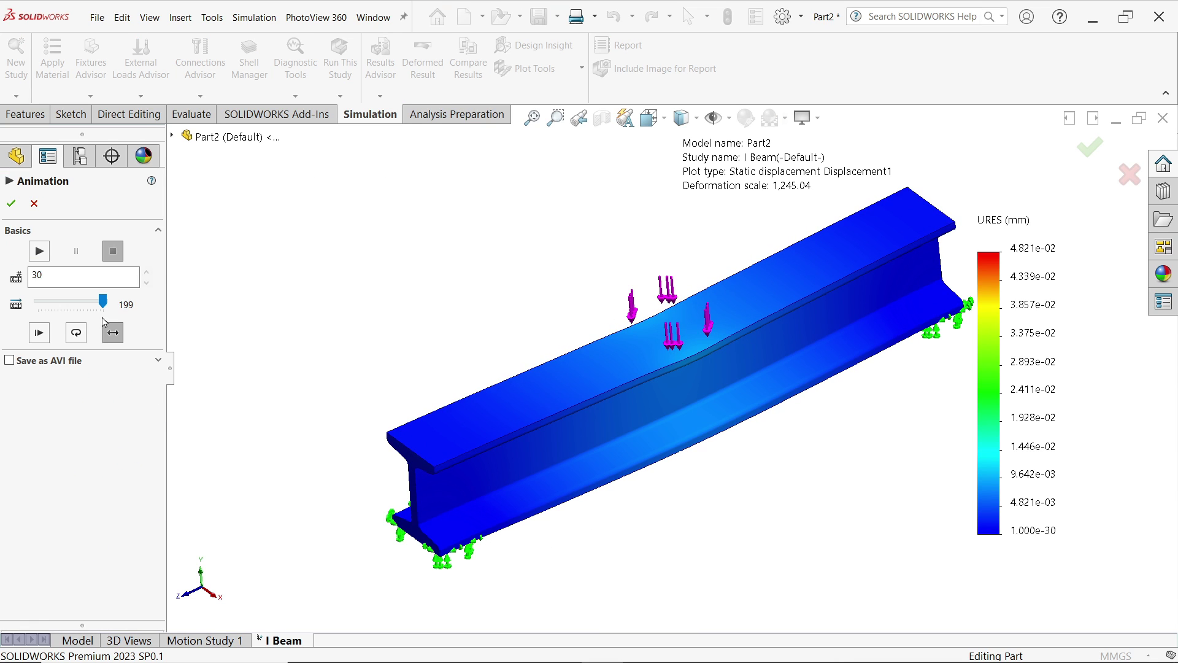
{"action": "left_click", "coordinate": [39, 251]}
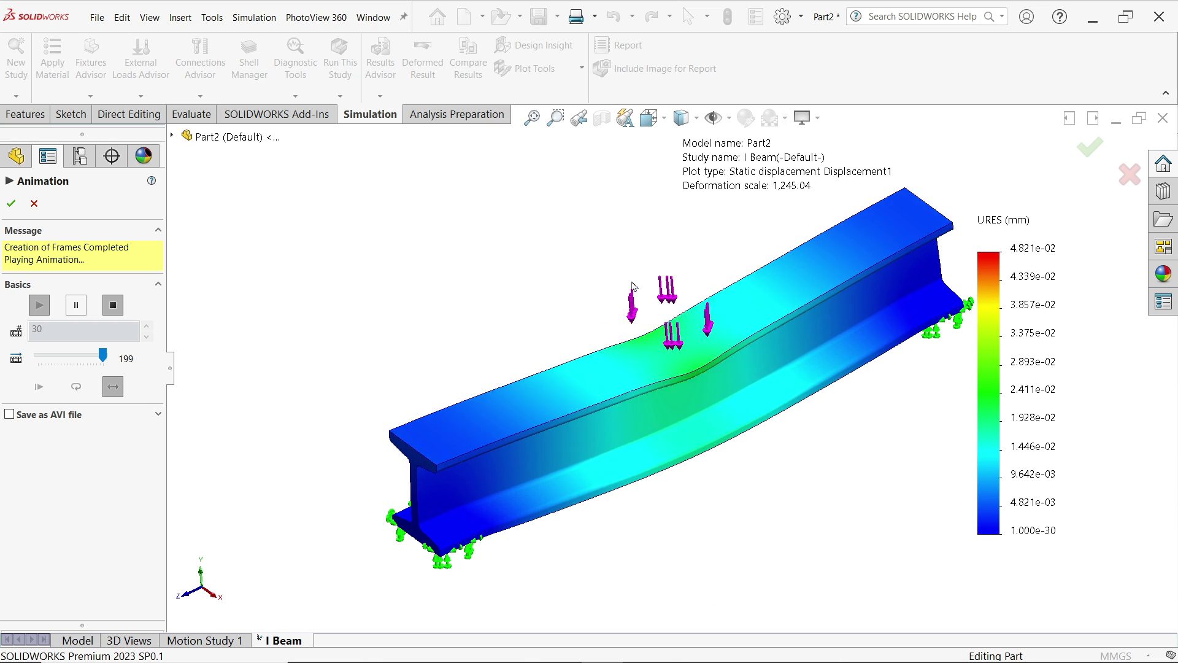
{"action": "left_click", "coordinate": [11, 203]}
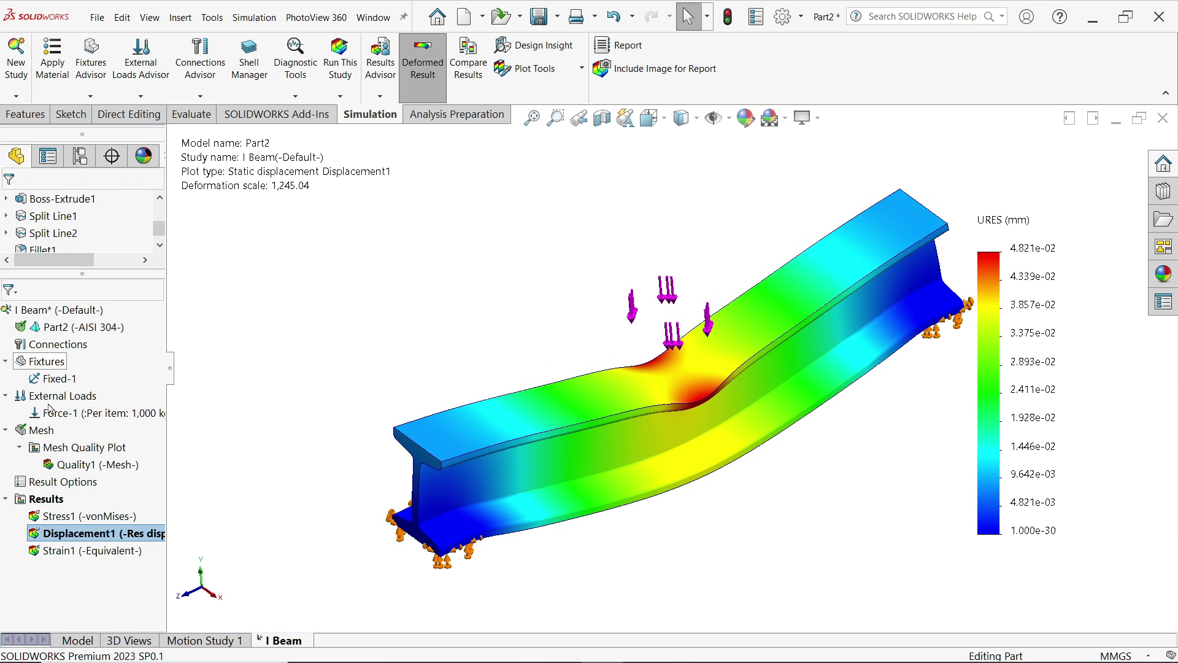
Turn on min and max annotations for Displacement1, showing Min 1.000e-30 and Max 4.821e-02 mm
{"action": "right_click", "coordinate": [89, 535]}
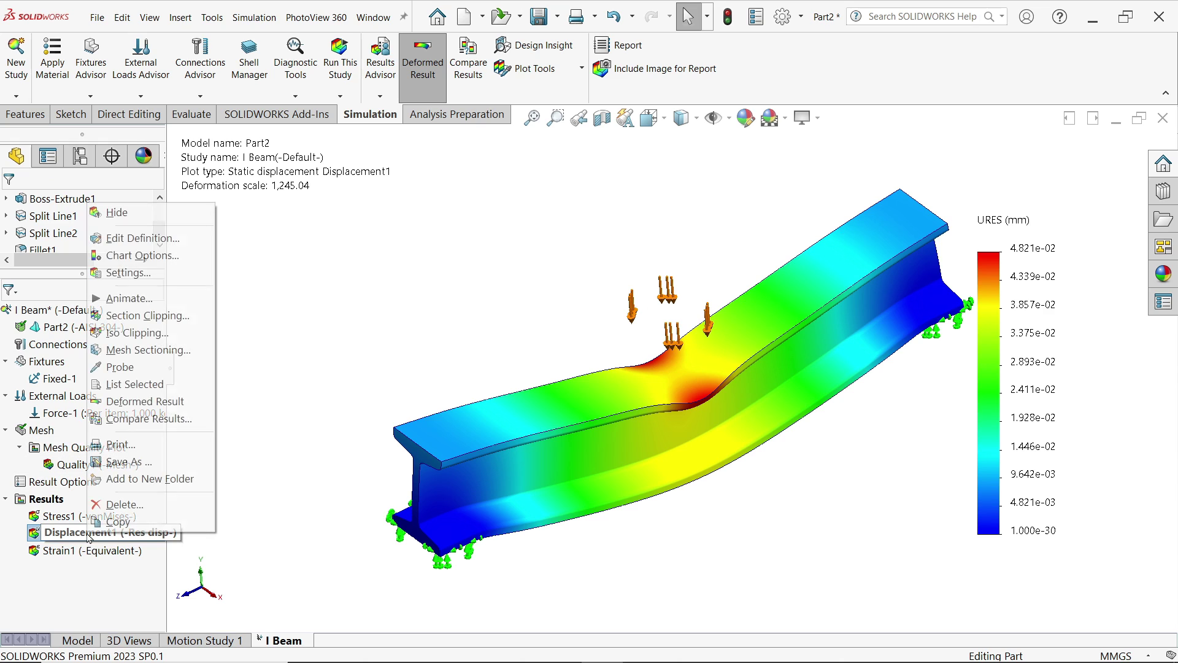
{"action": "left_click", "coordinate": [136, 263]}
{"action": "left_click", "coordinate": [82, 297]}
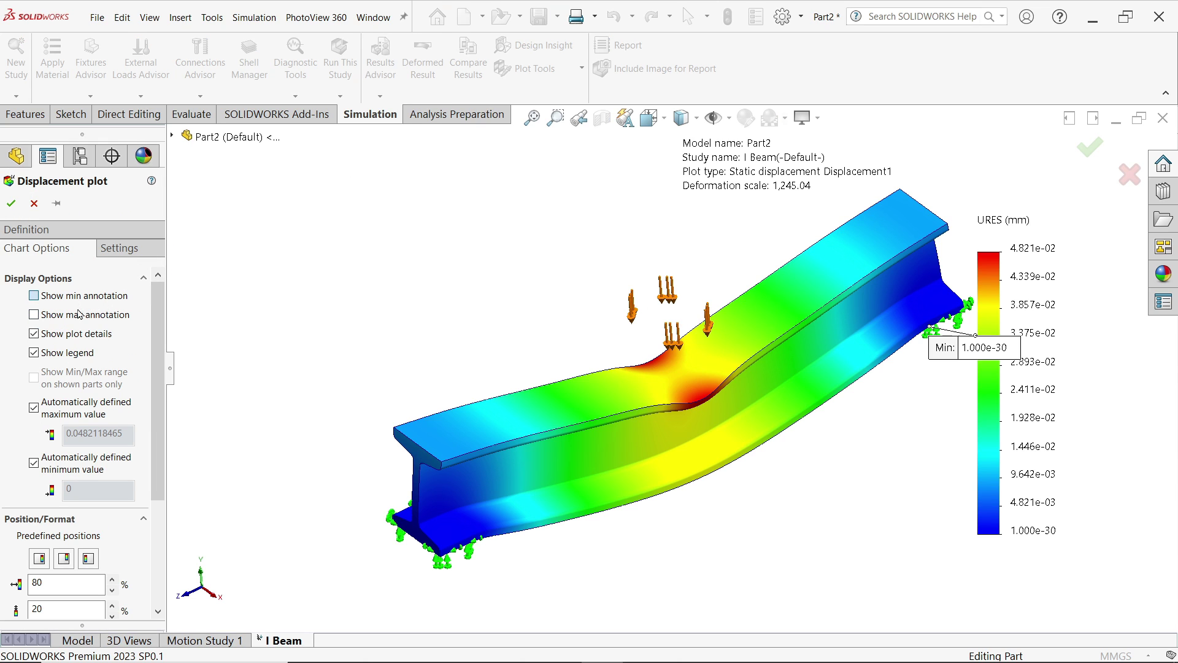
{"action": "left_click", "coordinate": [11, 203]}
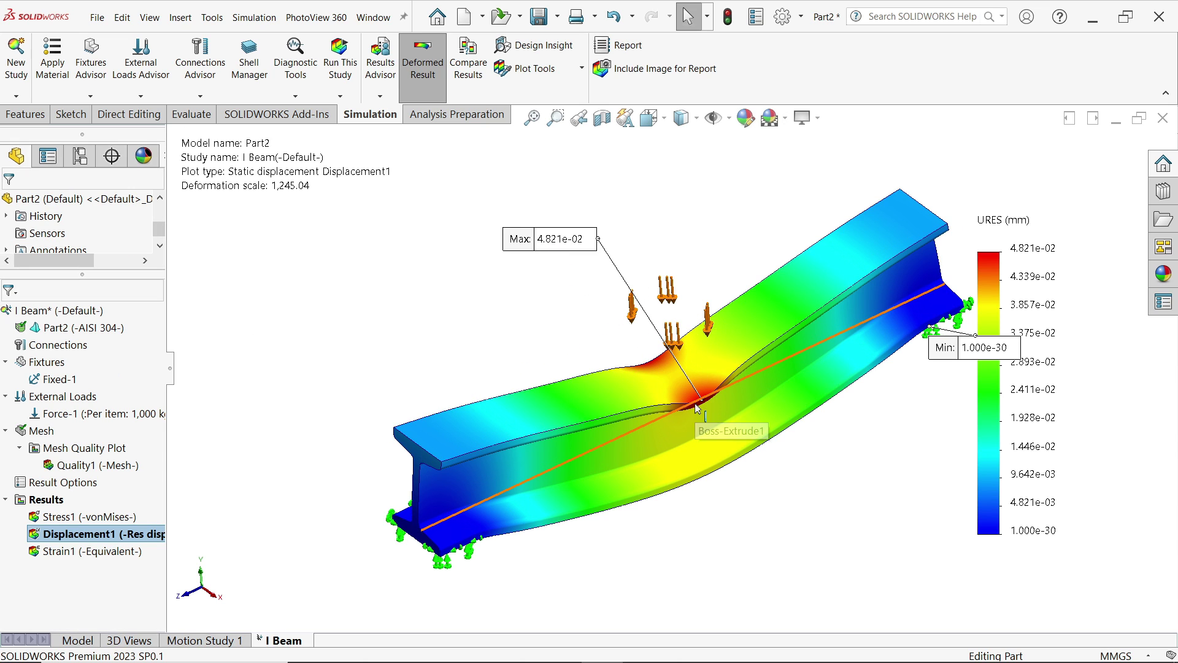
{"action": "key", "text": "alt"}
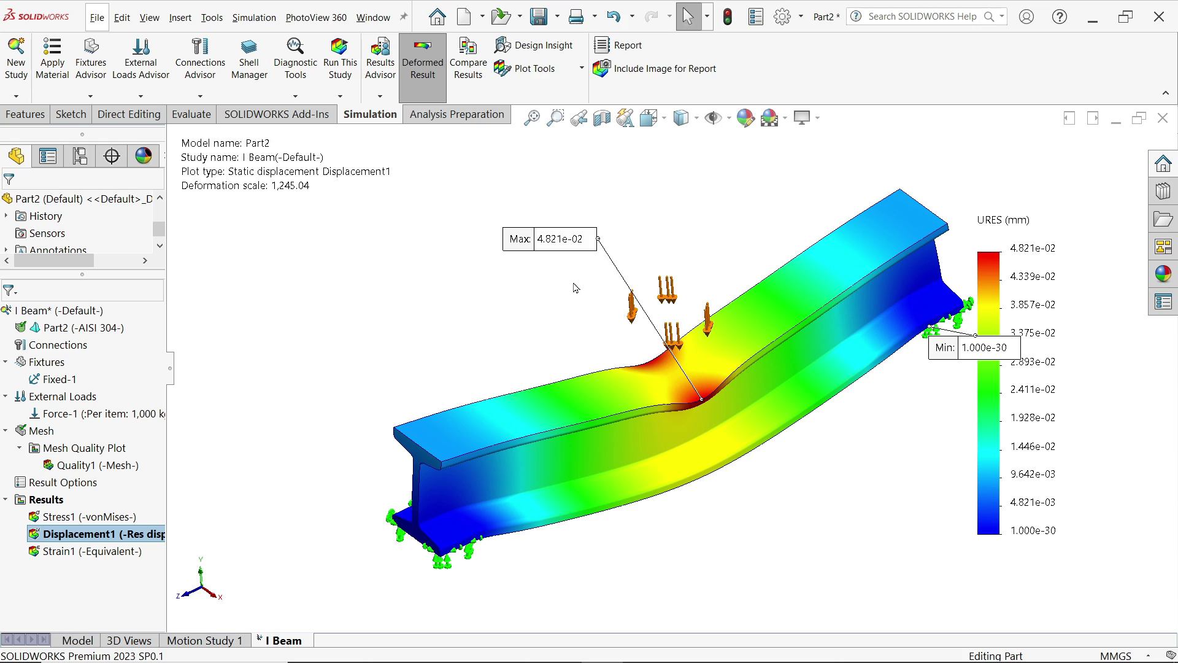
In Calculator, compute 1 ÷ 100 = 0.01
{"action": "key", "text": "XF86Calculator"}
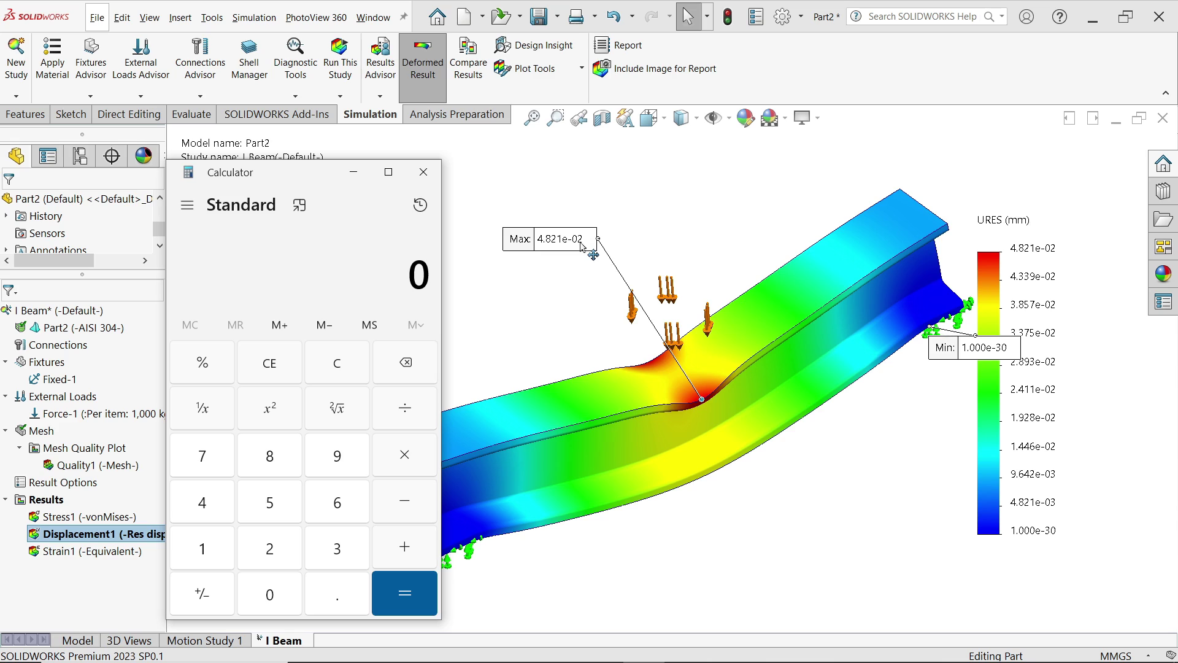
{"action": "left_click", "coordinate": [204, 551]}
{"action": "left_click", "coordinate": [405, 408]}
{"action": "left_click", "coordinate": [203, 555]}
{"action": "left_click", "coordinate": [285, 599]}
{"action": "left_click", "coordinate": [285, 598]}
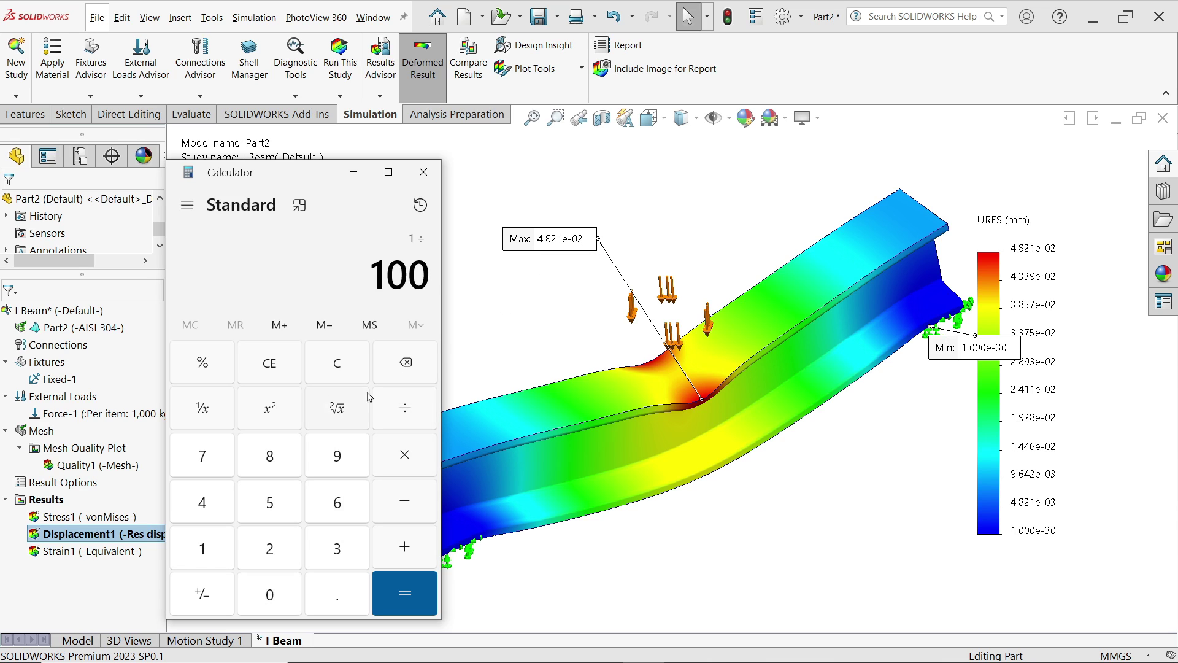
{"action": "left_click", "coordinate": [405, 593]}
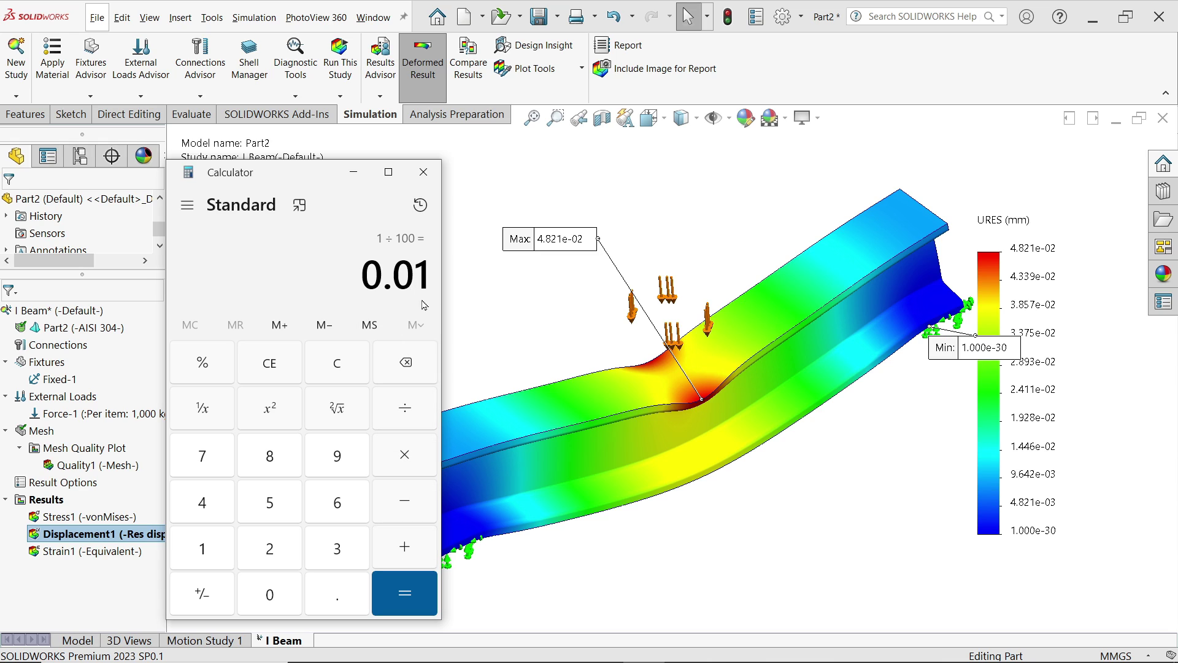
Multiply 0.01 by 4.821 to get 0.04821, then close Calculator
{"action": "left_click", "coordinate": [403, 461]}
{"action": "left_click", "coordinate": [203, 505]}
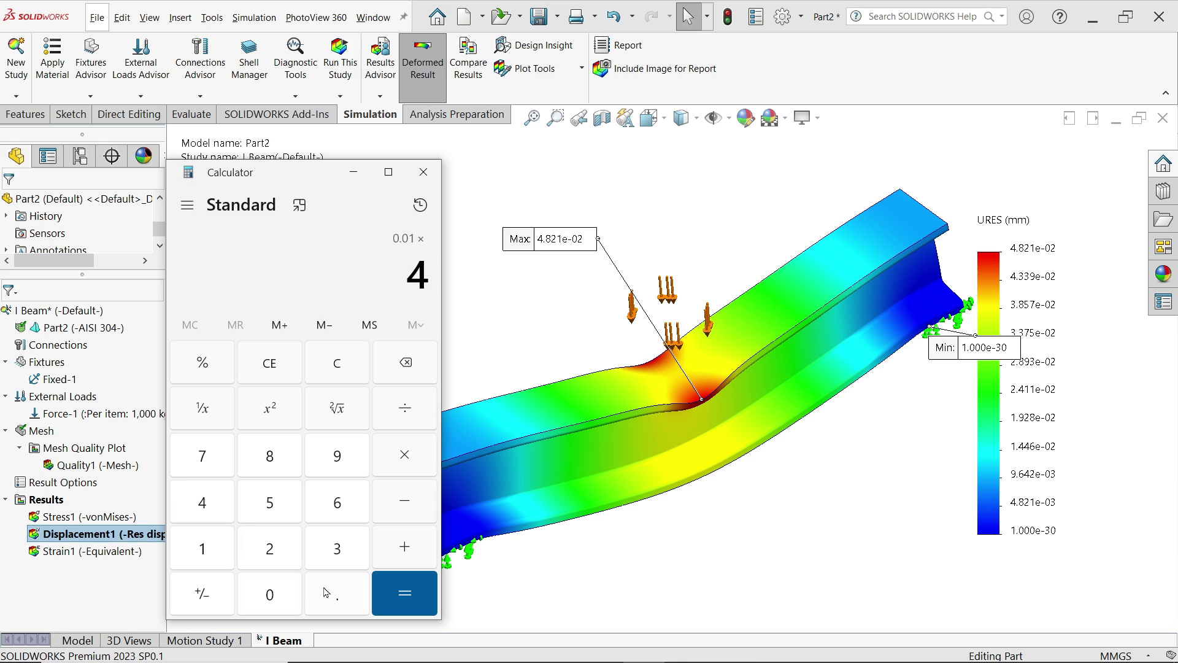
{"action": "left_click", "coordinate": [336, 598]}
{"action": "left_click", "coordinate": [271, 461]}
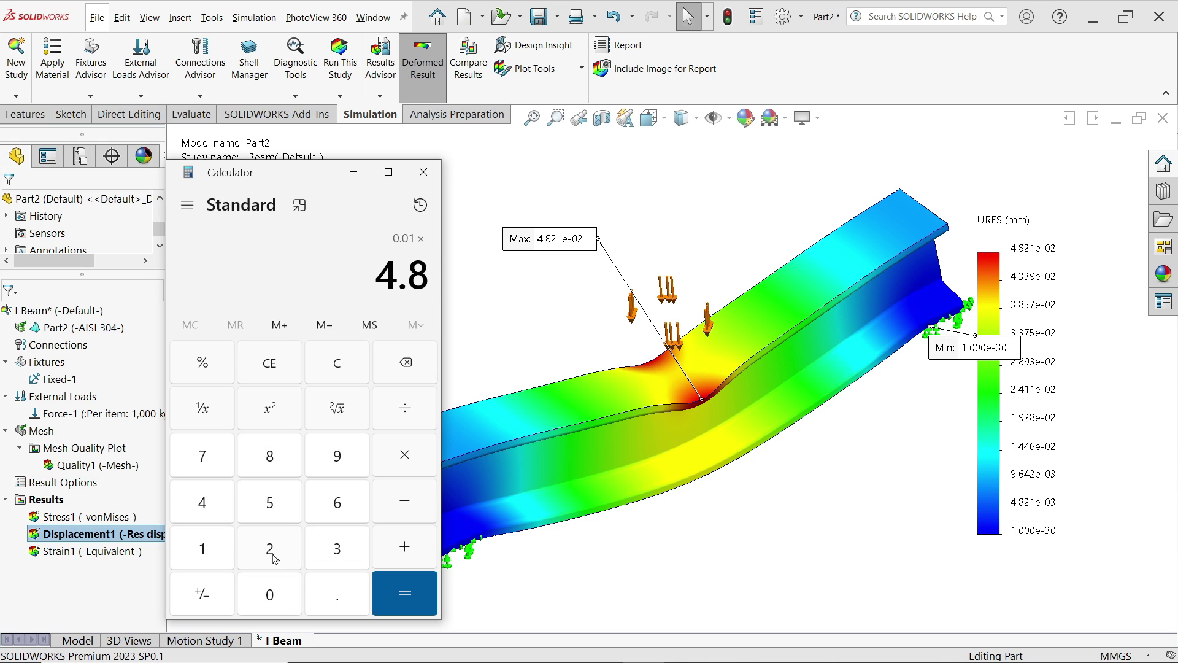
{"action": "left_click", "coordinate": [276, 552]}
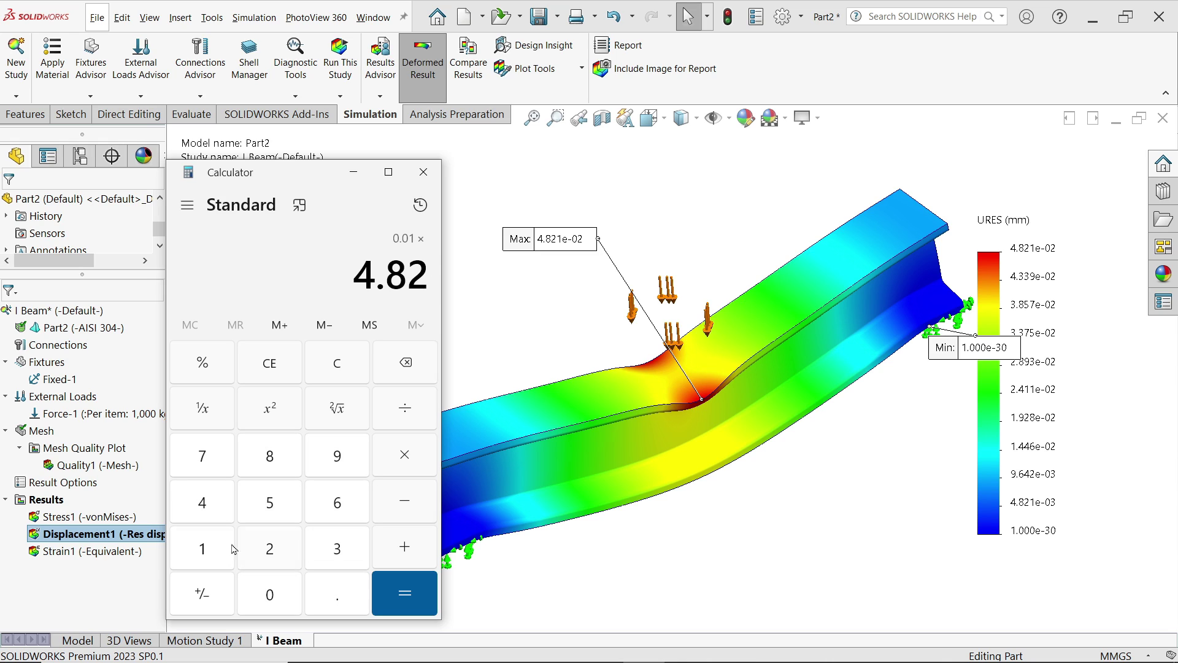
{"action": "left_click", "coordinate": [200, 556]}
{"action": "left_click", "coordinate": [408, 601]}
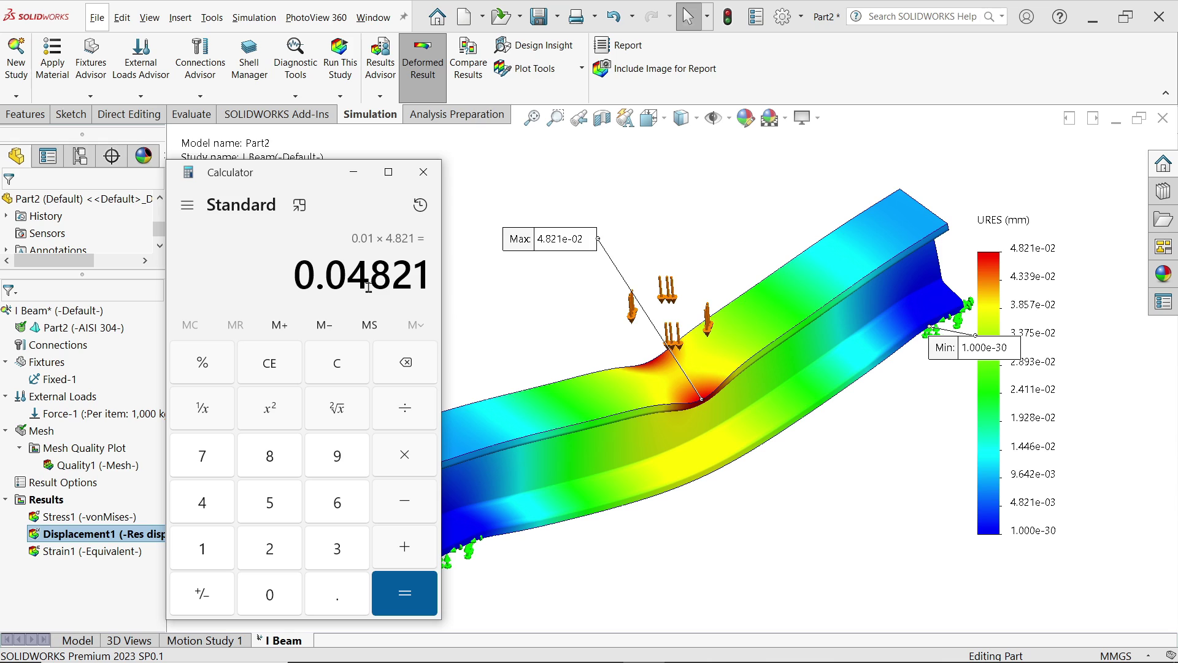
{"action": "left_click", "coordinate": [424, 173]}
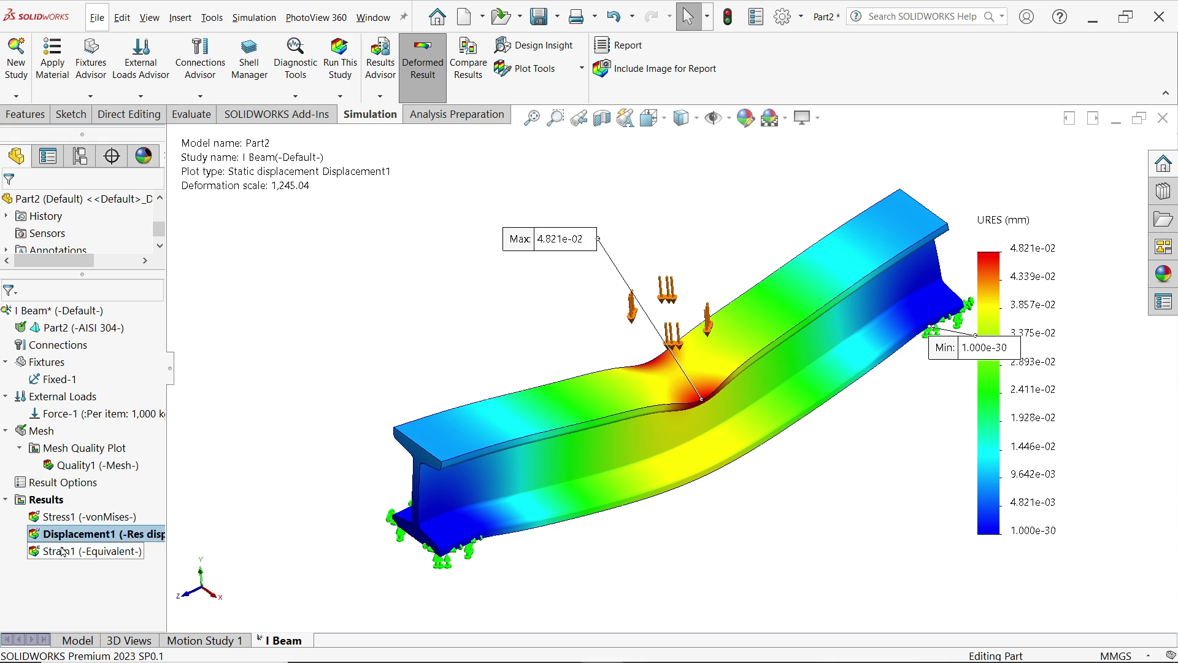
Define a Factor of Safety plot with the Automatic failure criterion, giving a minimum FOS of 6.7
{"action": "right_click", "coordinate": [51, 501]}
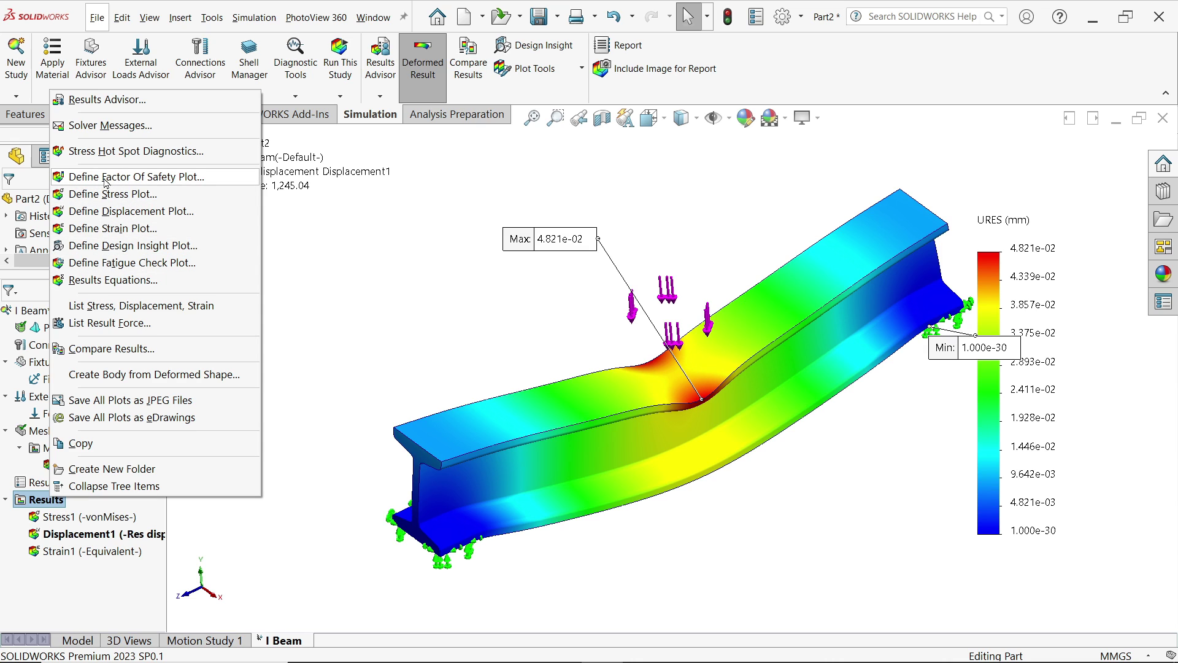
{"action": "left_click", "coordinate": [137, 178]}
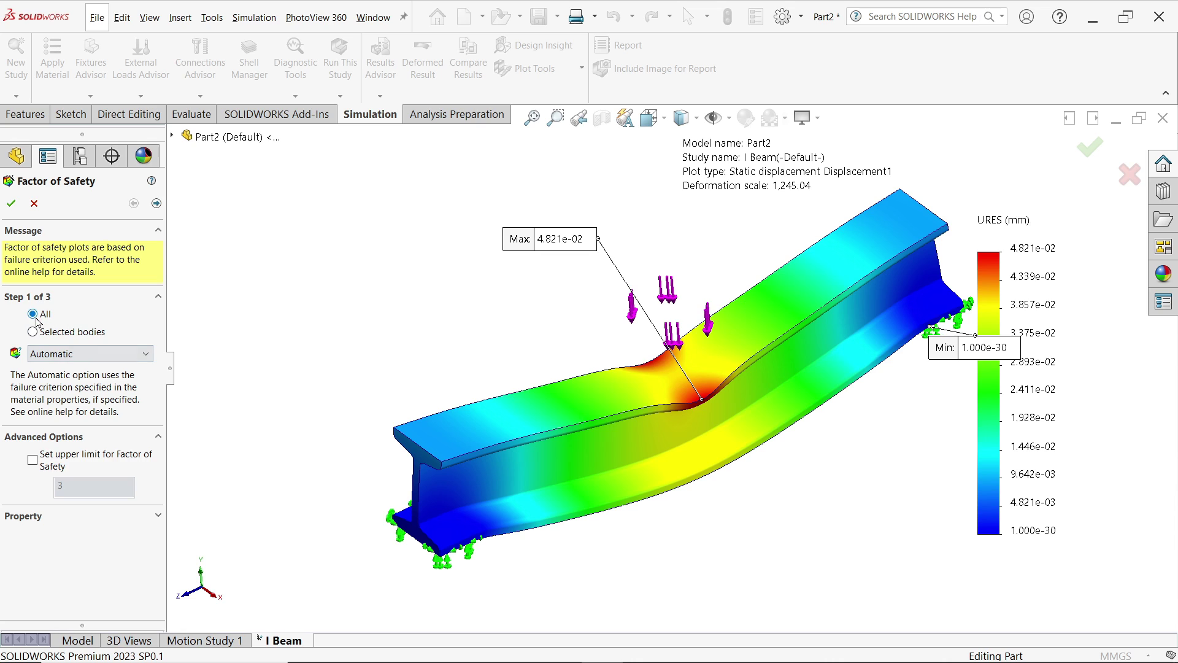
{"action": "left_click", "coordinate": [61, 358]}
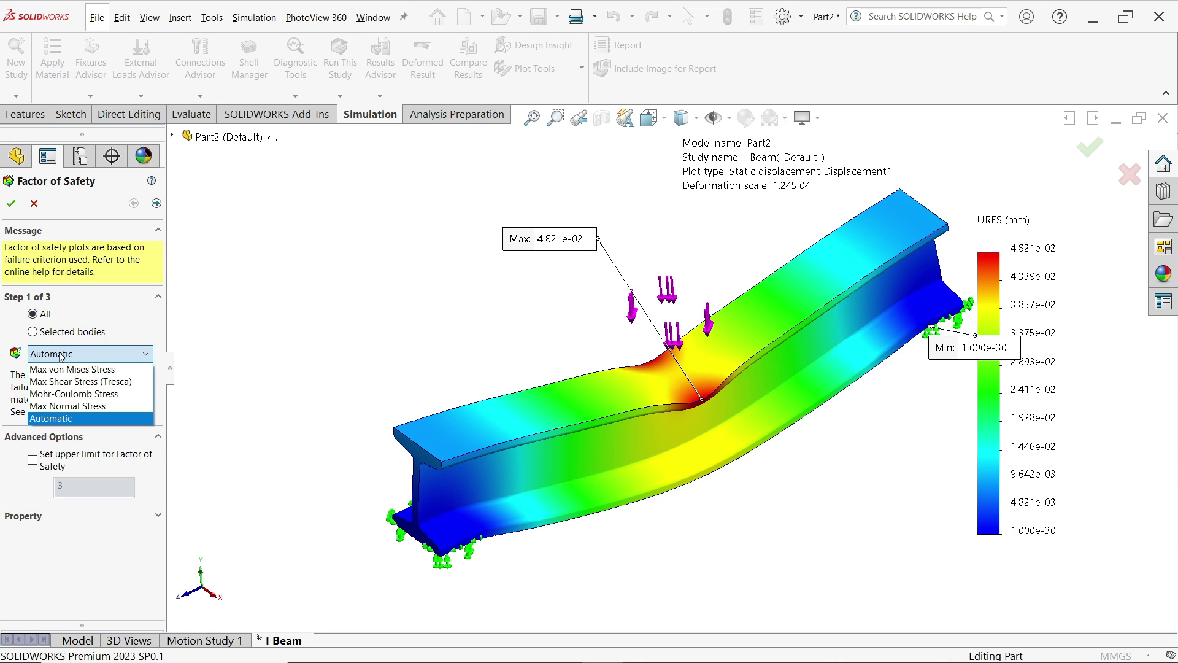
{"action": "left_click", "coordinate": [61, 356]}
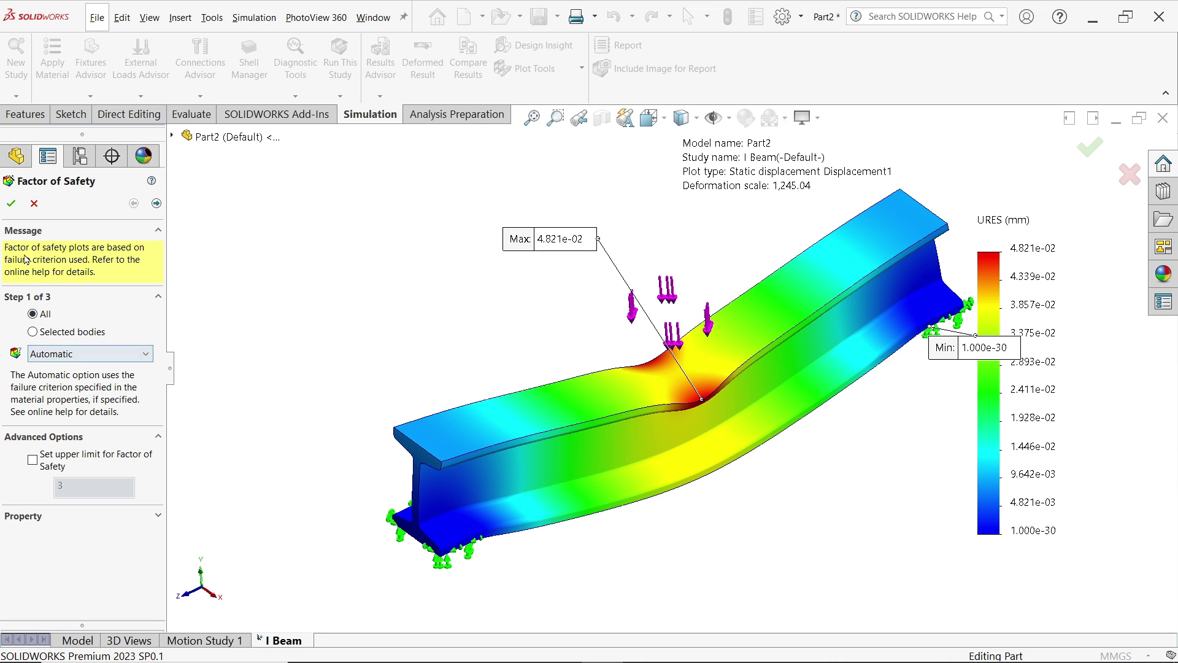
{"action": "left_click", "coordinate": [11, 205]}
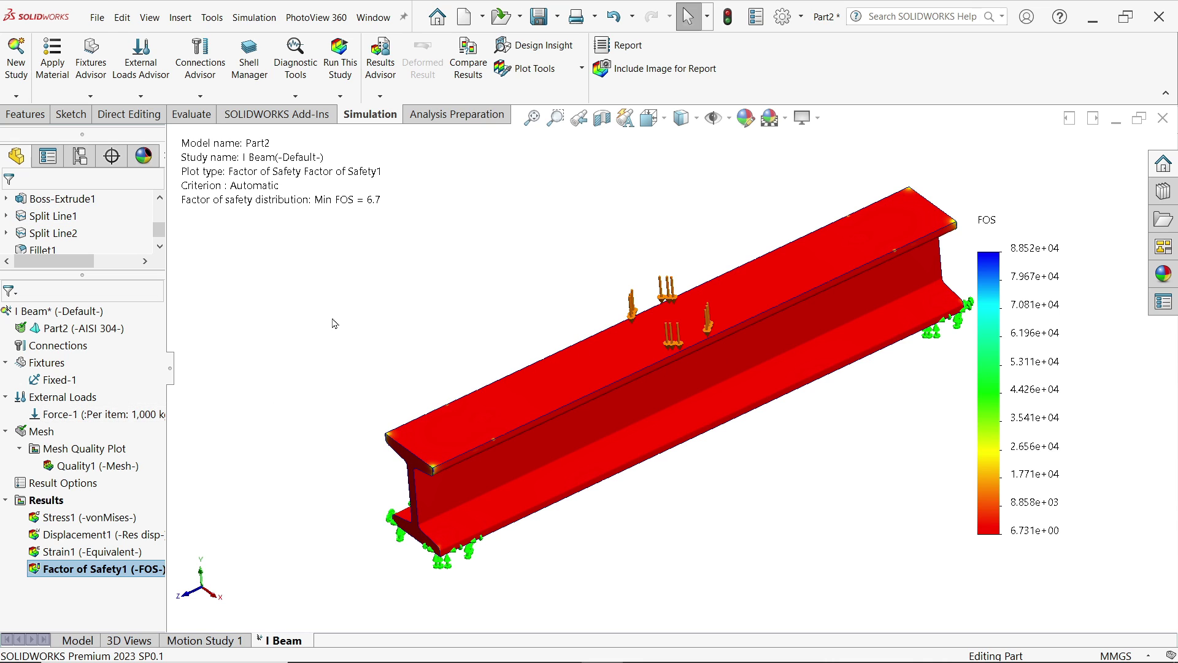
In Calculator, compute 6.7 × 1000 = 6,700
{"action": "key", "text": "XF86Calculator"}
{"action": "left_click", "coordinate": [330, 513]}
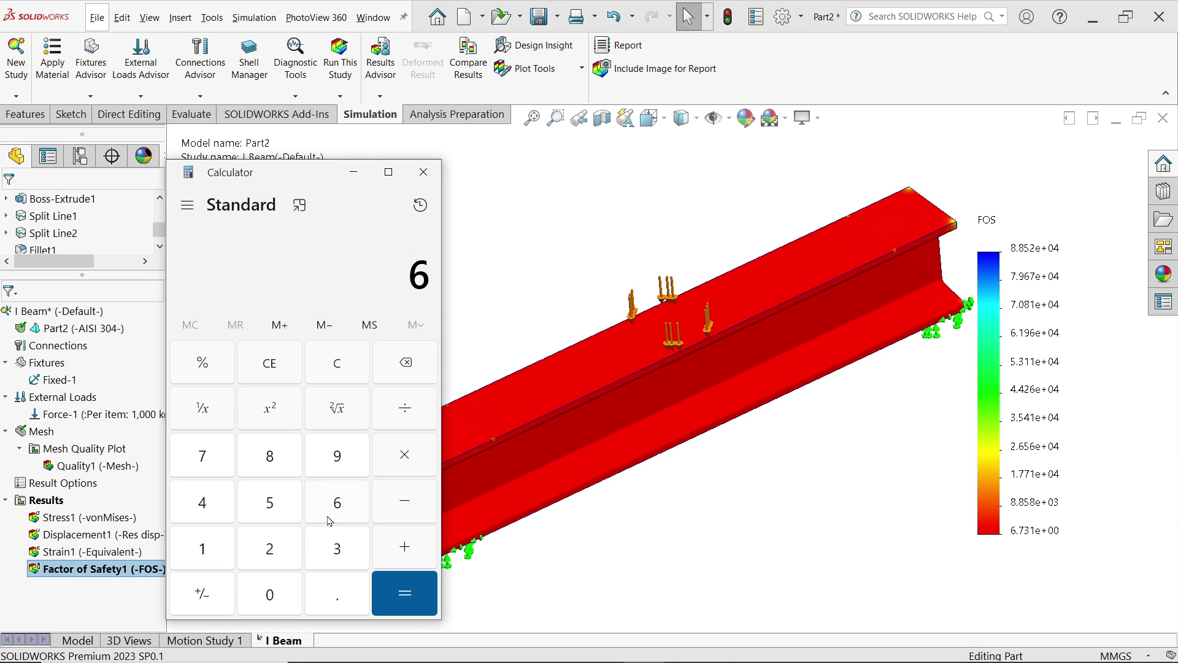
{"action": "left_click", "coordinate": [346, 600]}
{"action": "left_click", "coordinate": [201, 462]}
{"action": "left_click", "coordinate": [391, 463]}
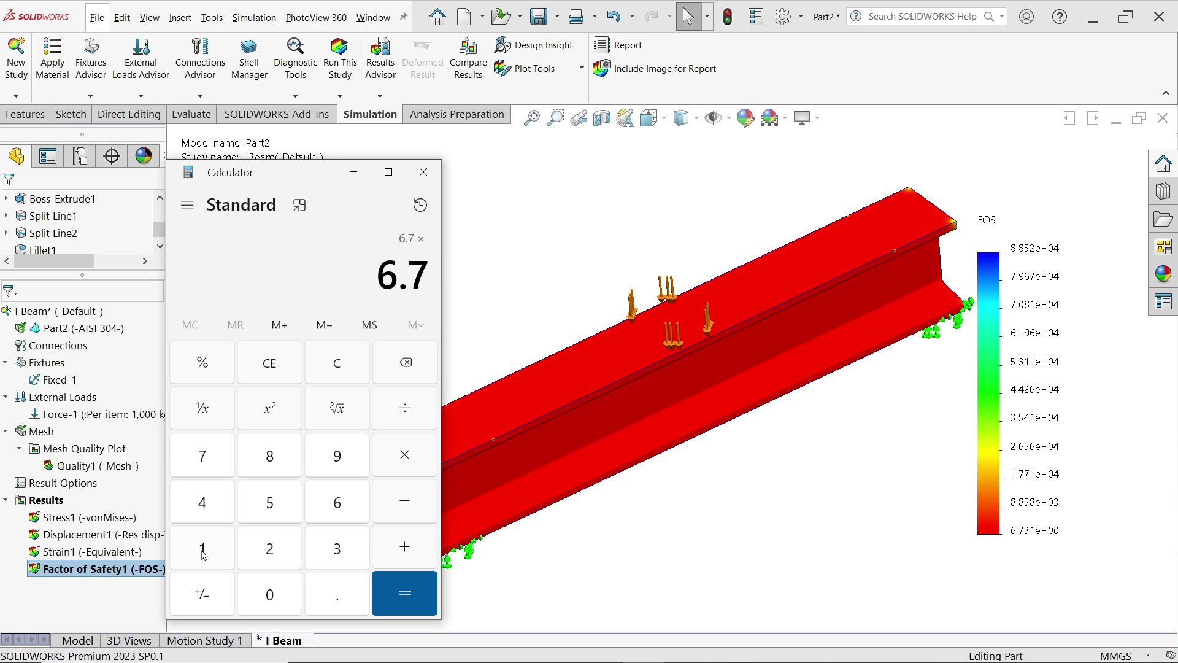
{"action": "left_click", "coordinate": [203, 549]}
{"action": "left_click", "coordinate": [269, 594]}
{"action": "left_click", "coordinate": [270, 595]}
{"action": "left_click", "coordinate": [269, 594]}
{"action": "left_click", "coordinate": [402, 592]}
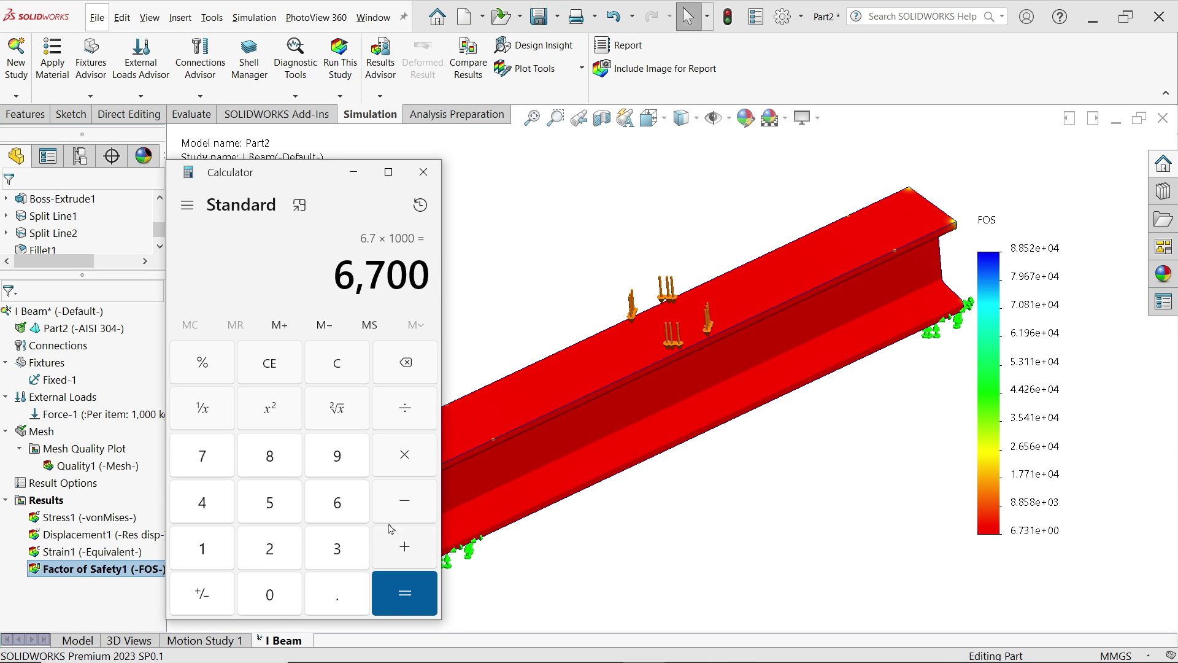
Select the 6,700 result, move Calculator aside to reveal the beam, and close it
{"action": "left_click_drag", "start_coordinate": [427, 281], "coordinate": [333, 281]}
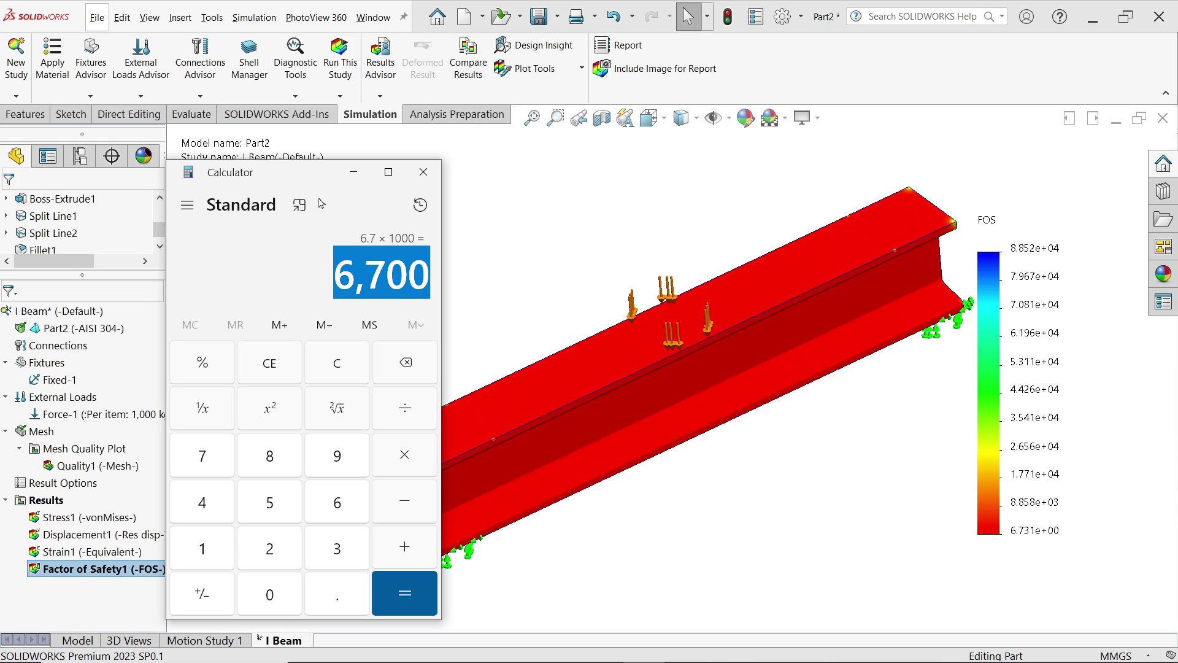
{"action": "left_click_drag", "start_coordinate": [307, 178], "coordinate": [222, 170]}
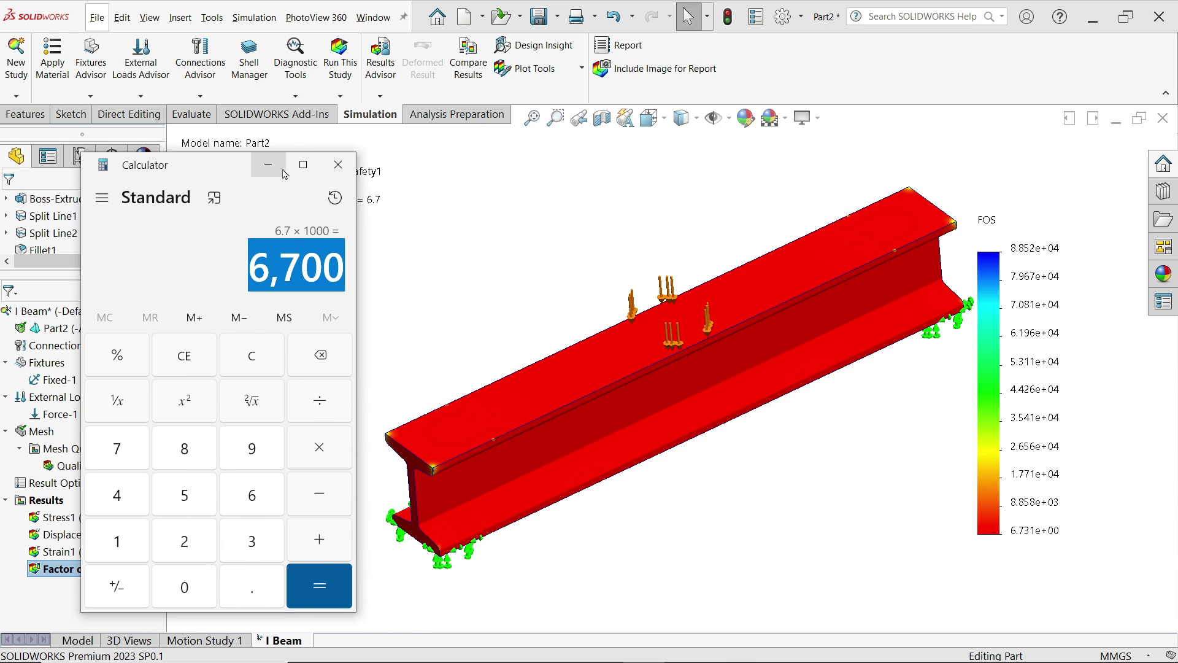
{"action": "left_click", "coordinate": [338, 167]}
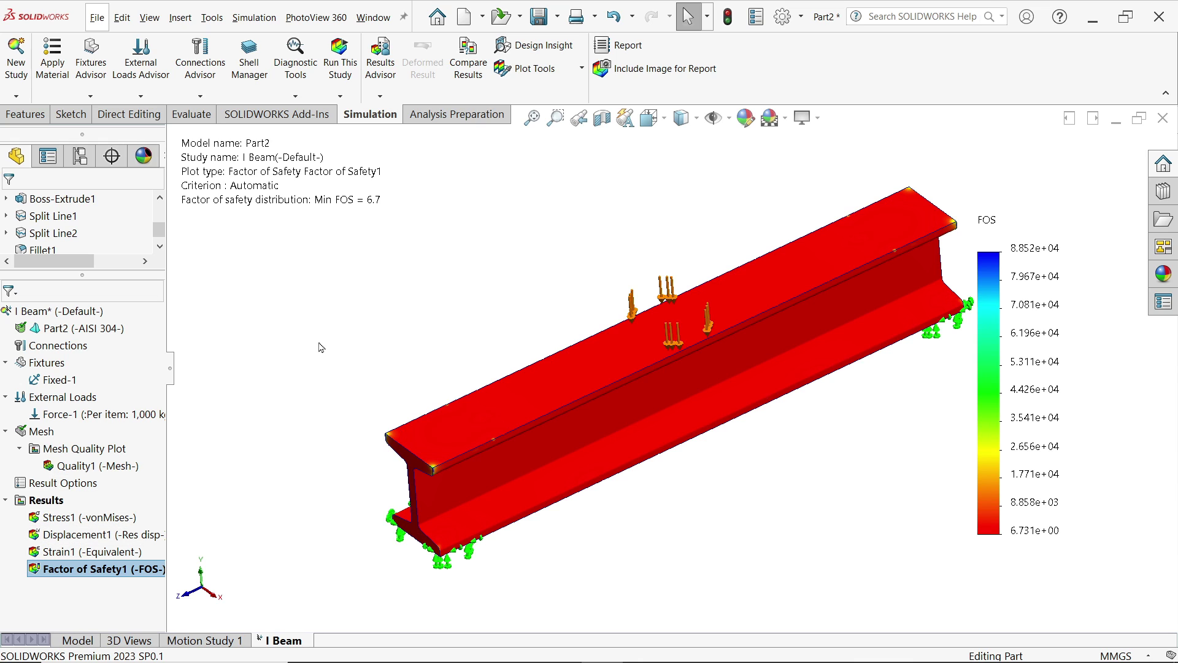
{"action": "key", "text": "Escape"}
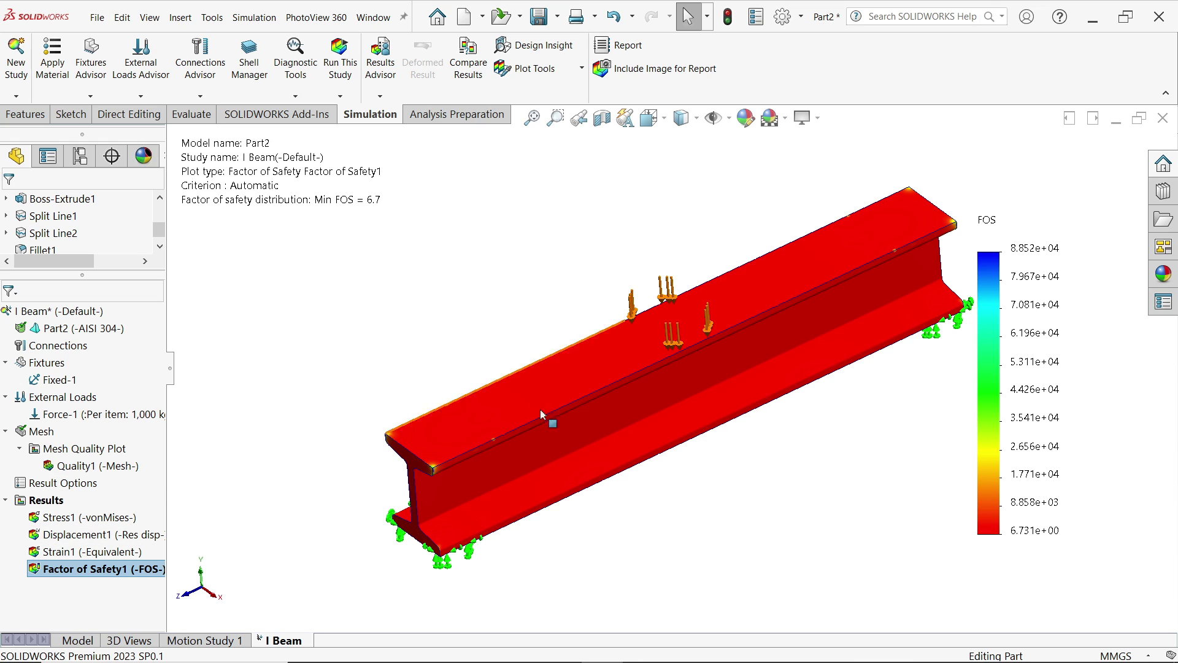
{"action": "scroll", "coordinate": [547, 415], "scroll_direction": "up", "scroll_amount": 1}
{"action": "scroll", "coordinate": [746, 372], "scroll_direction": "down", "scroll_amount": 1}
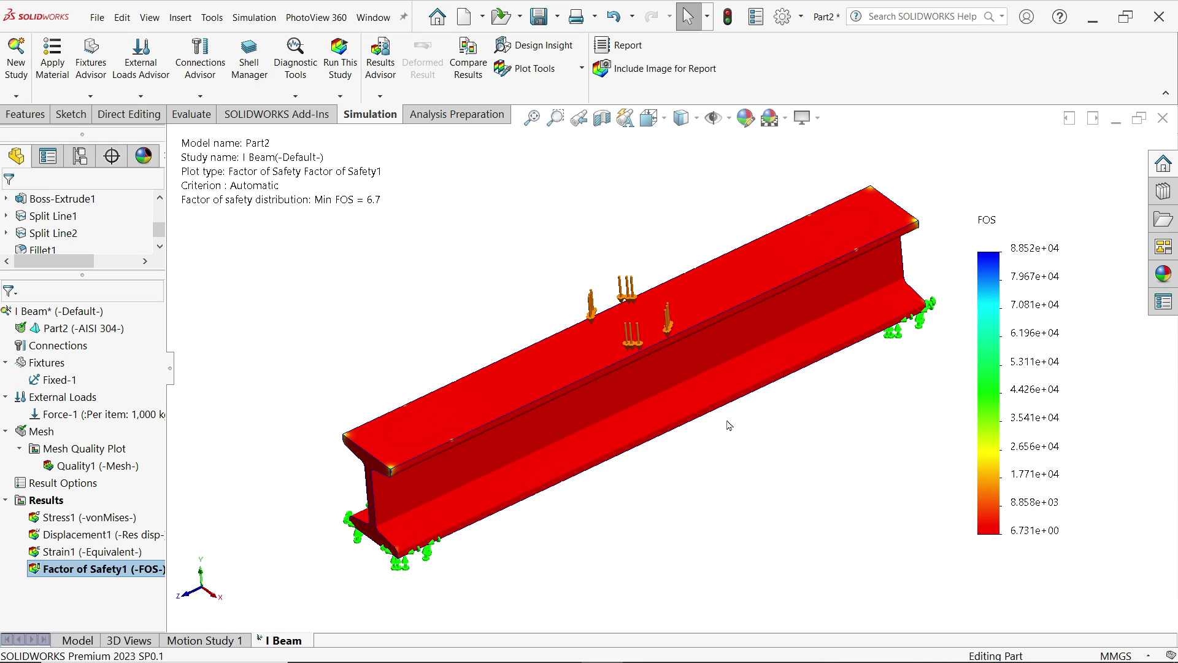